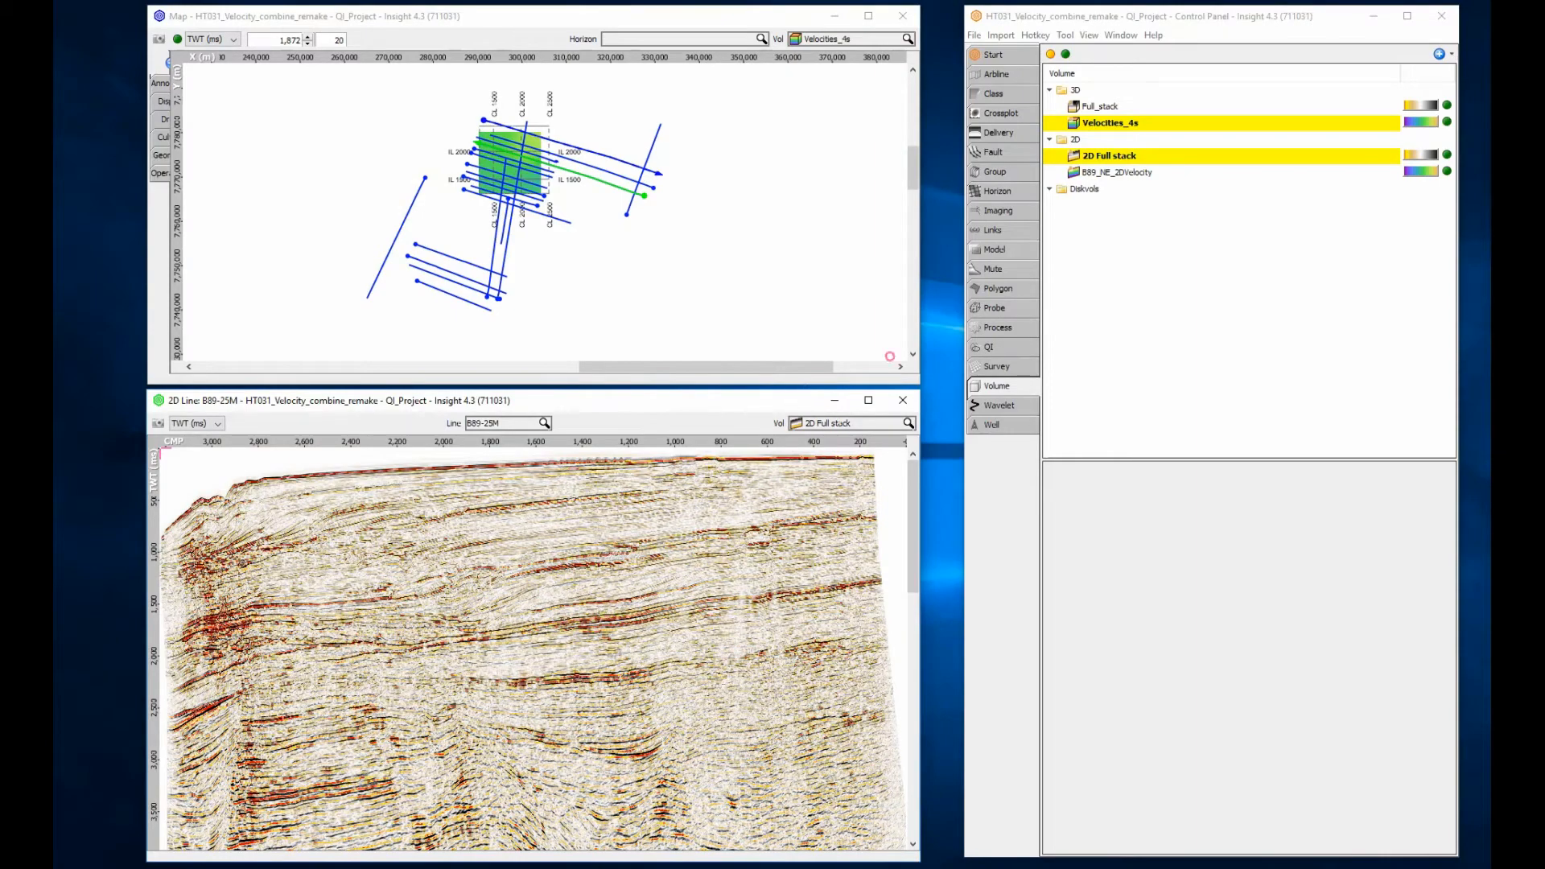
# Create a new Volume Combine process named "Velocity 3D2D combine"
pyautogui.click(990, 328)
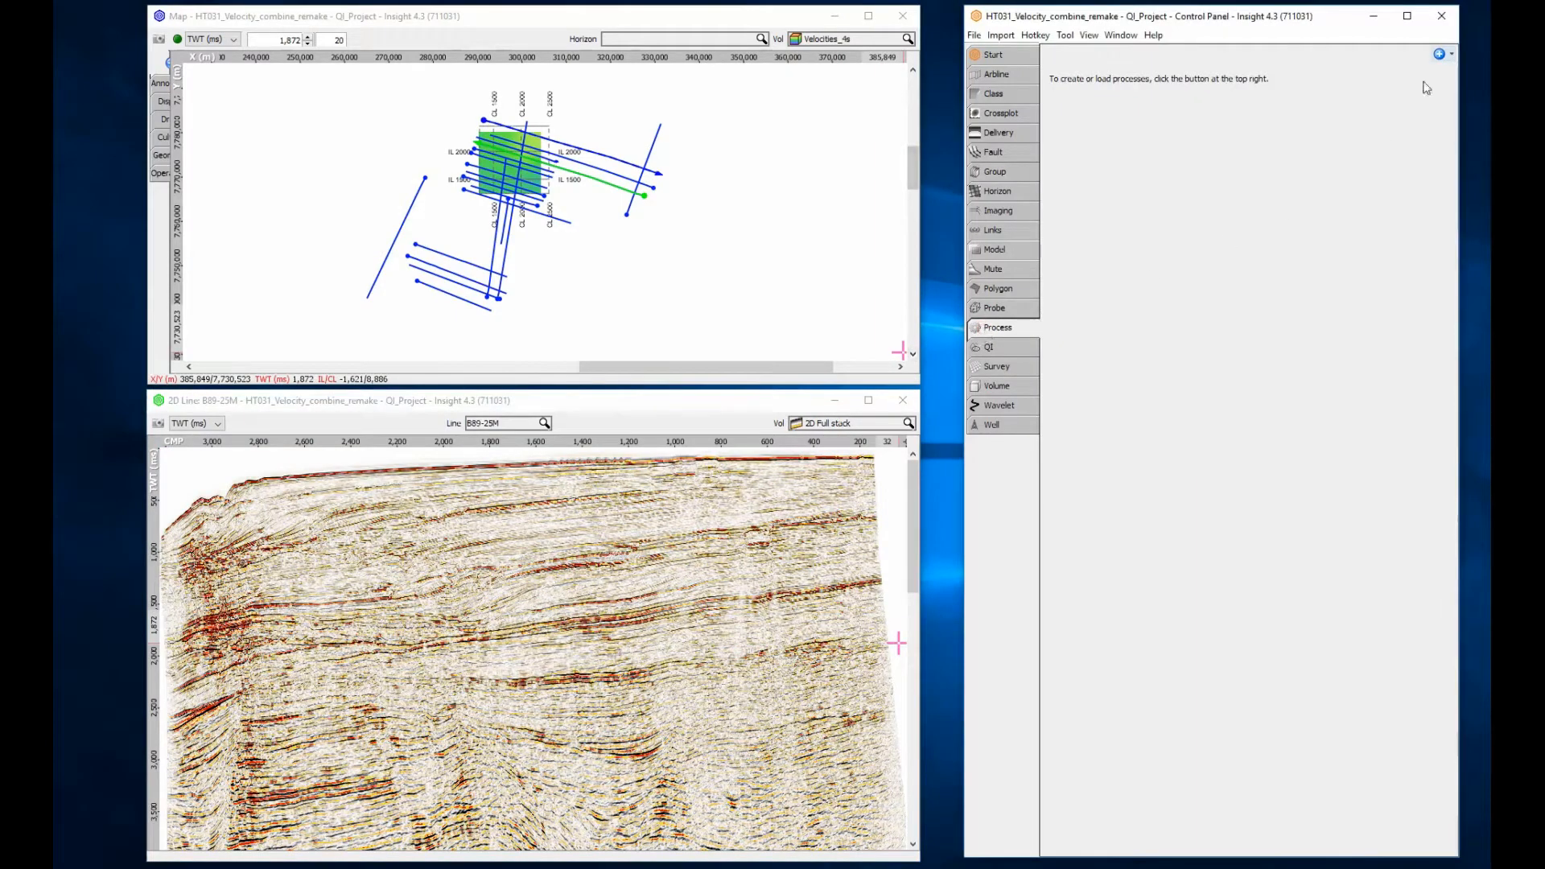
pyautogui.click(1439, 54)
pyautogui.click(1423, 64)
pyautogui.write('co')
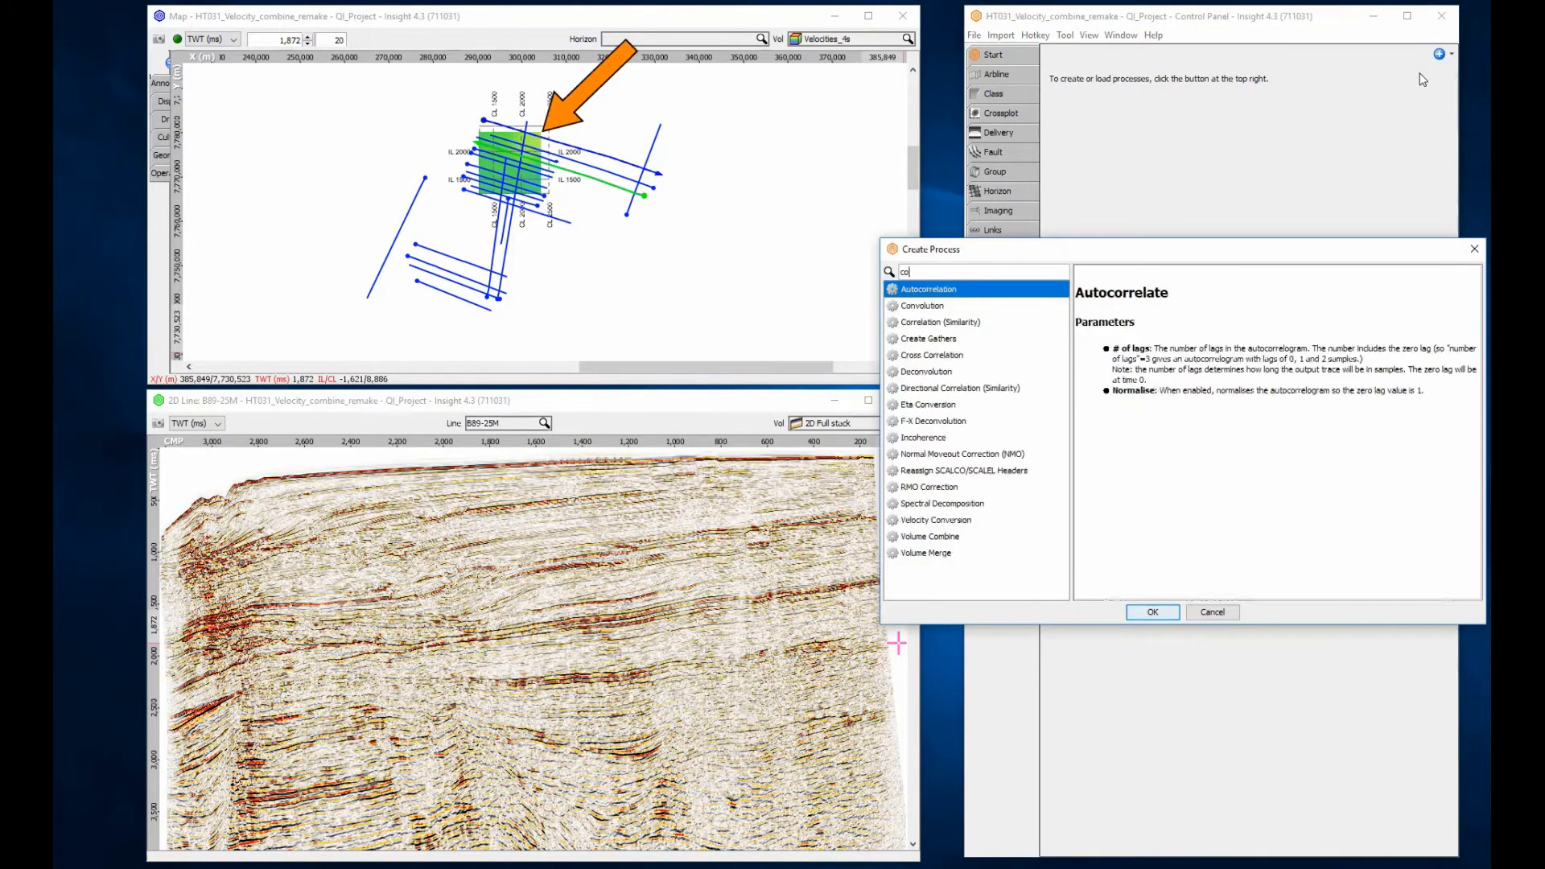
pyautogui.write('mbine')
pyautogui.press('Return')
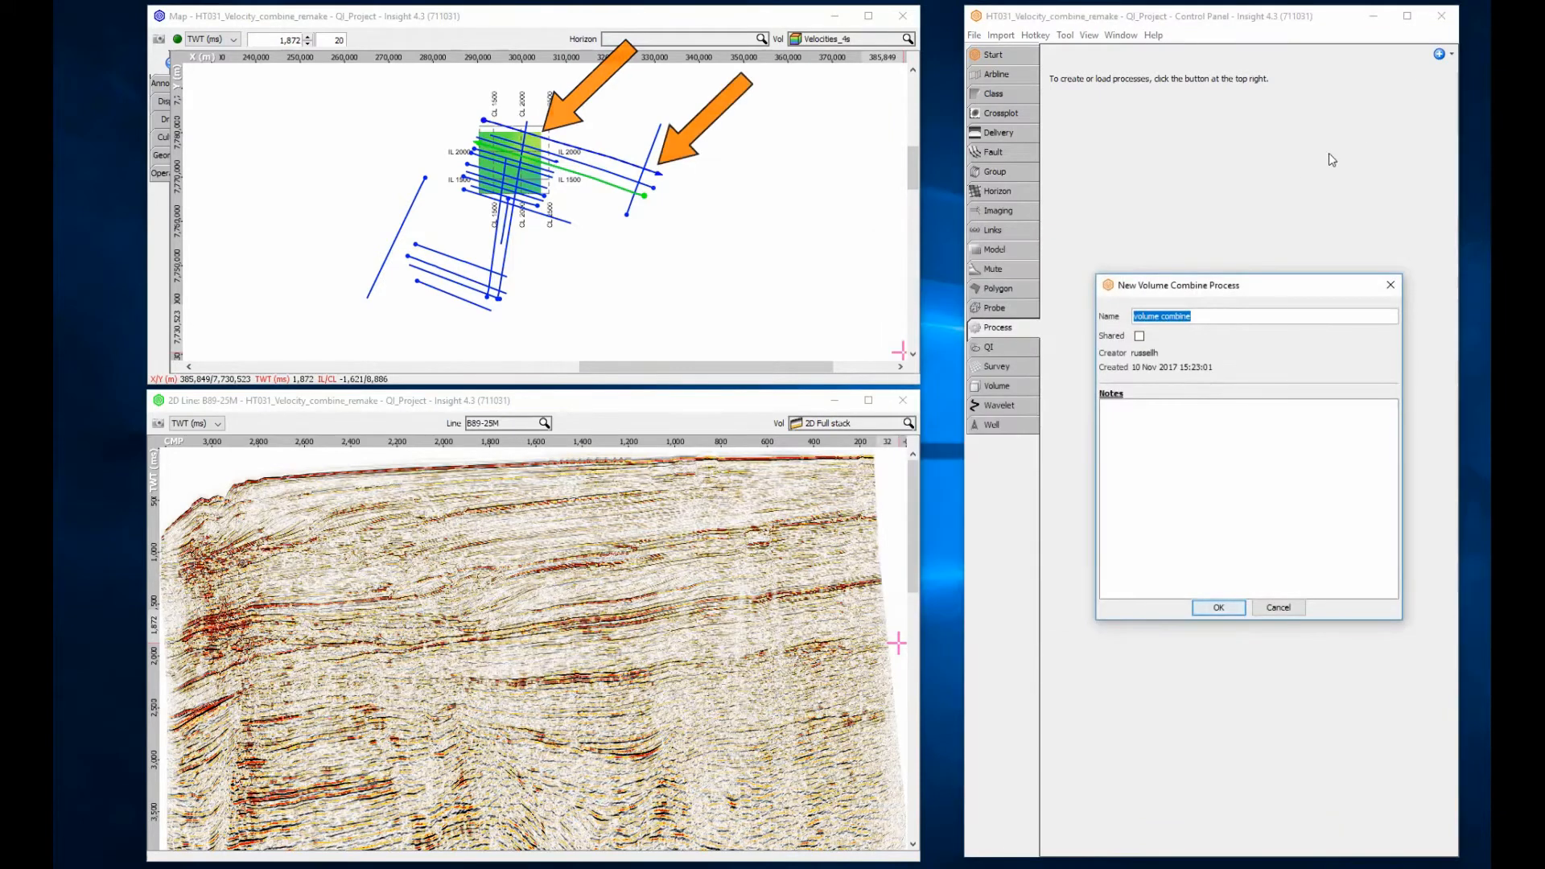
pyautogui.doubleClick(1148, 317)
pyautogui.write('Vel')
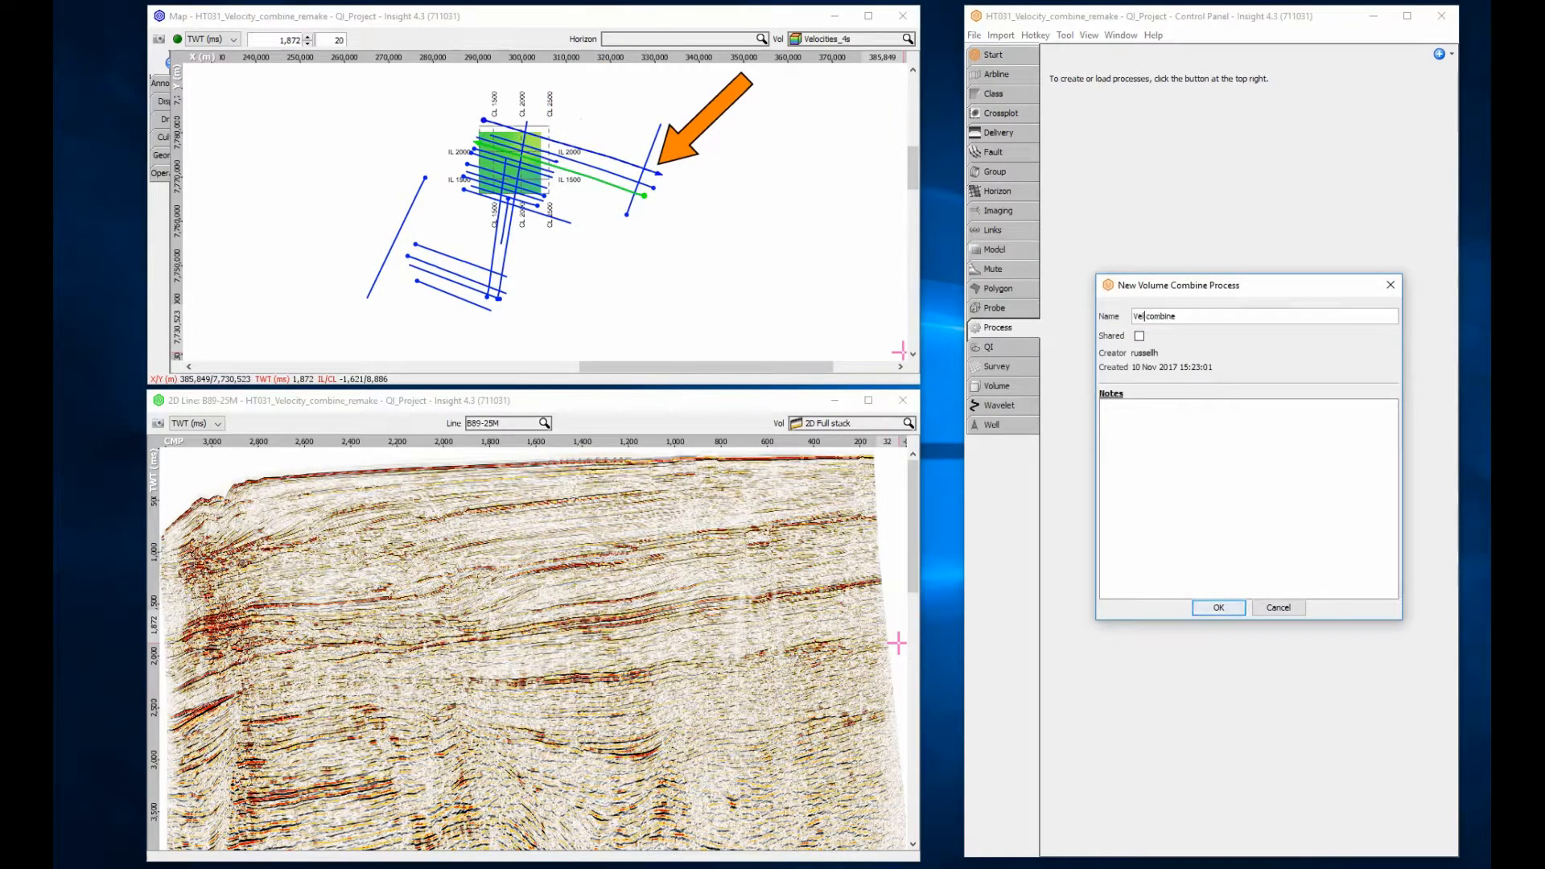
pyautogui.write('ocity 3D2D')
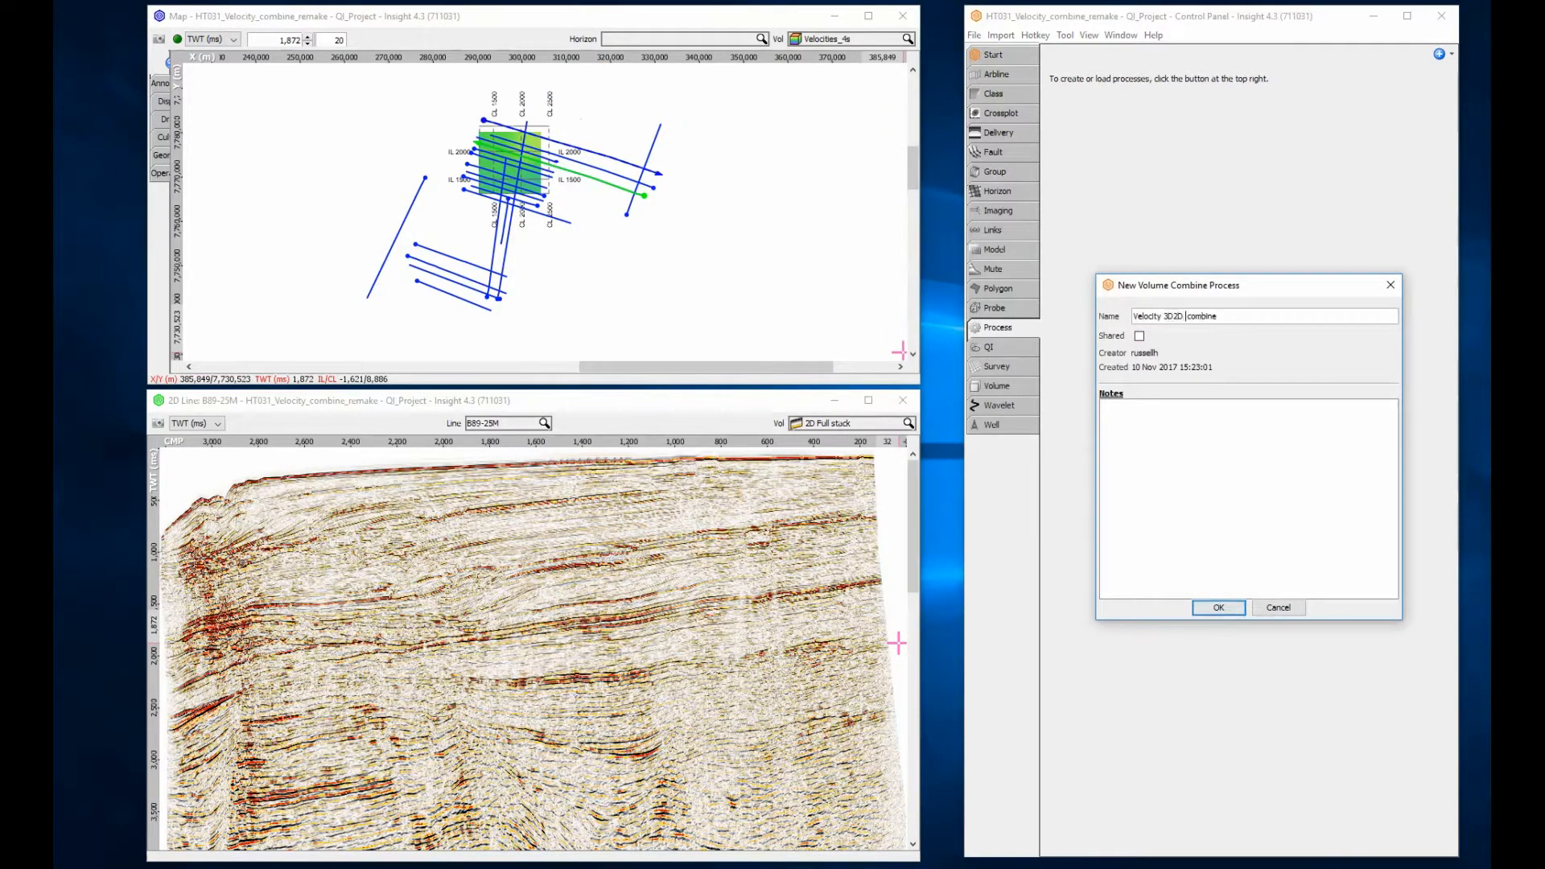
pyautogui.press('Return')
# Set the input volumes of the combine process to Velocities_4s first and B89_NE_2DVelocity second
pyautogui.click(1136, 575)
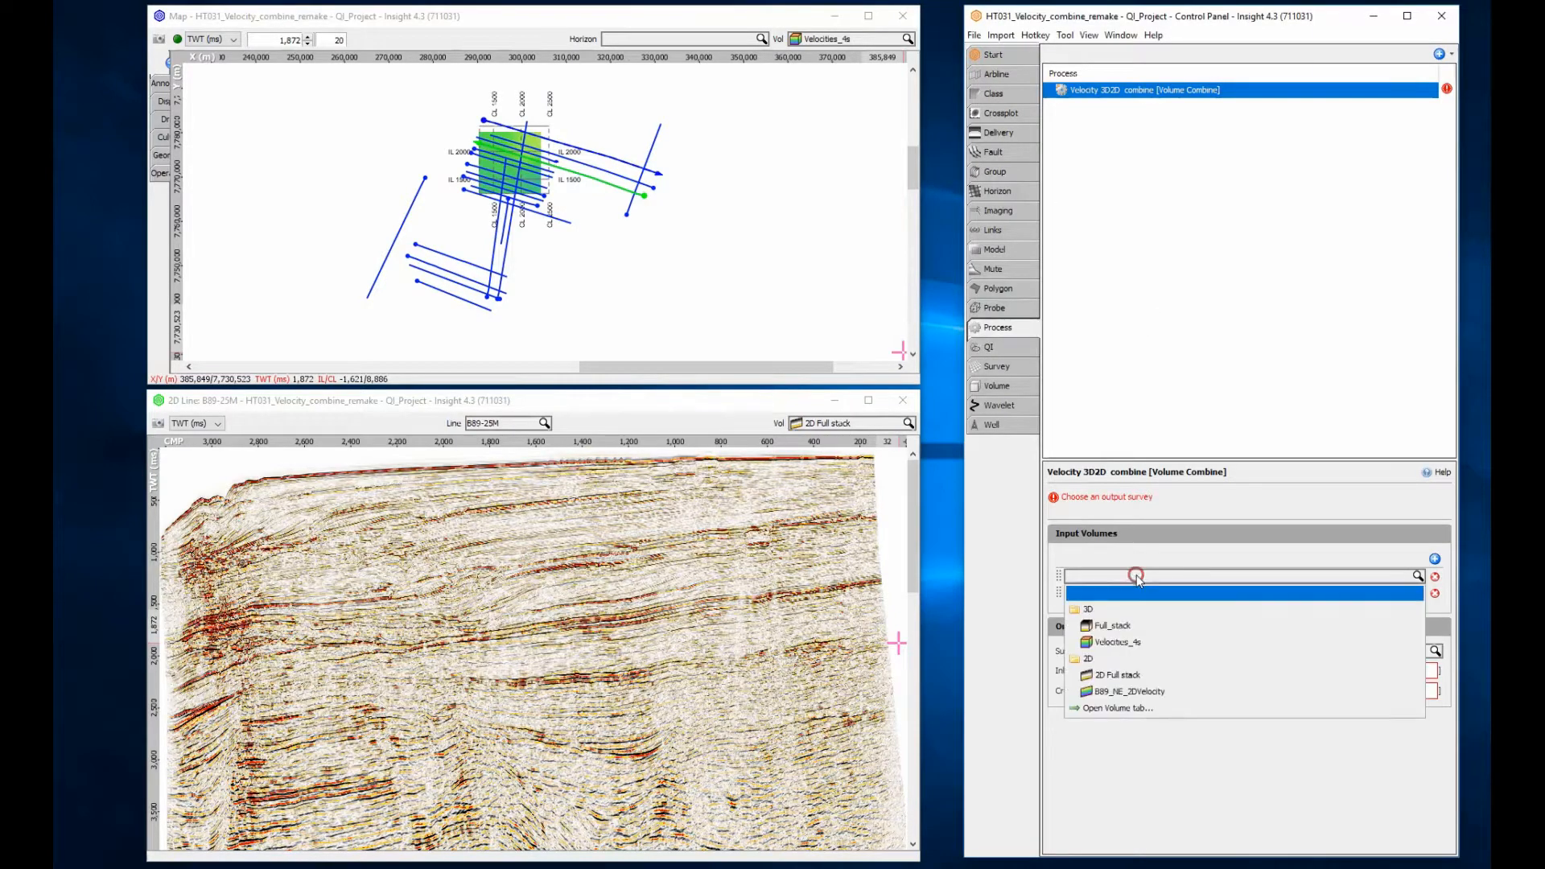
pyautogui.click(1136, 642)
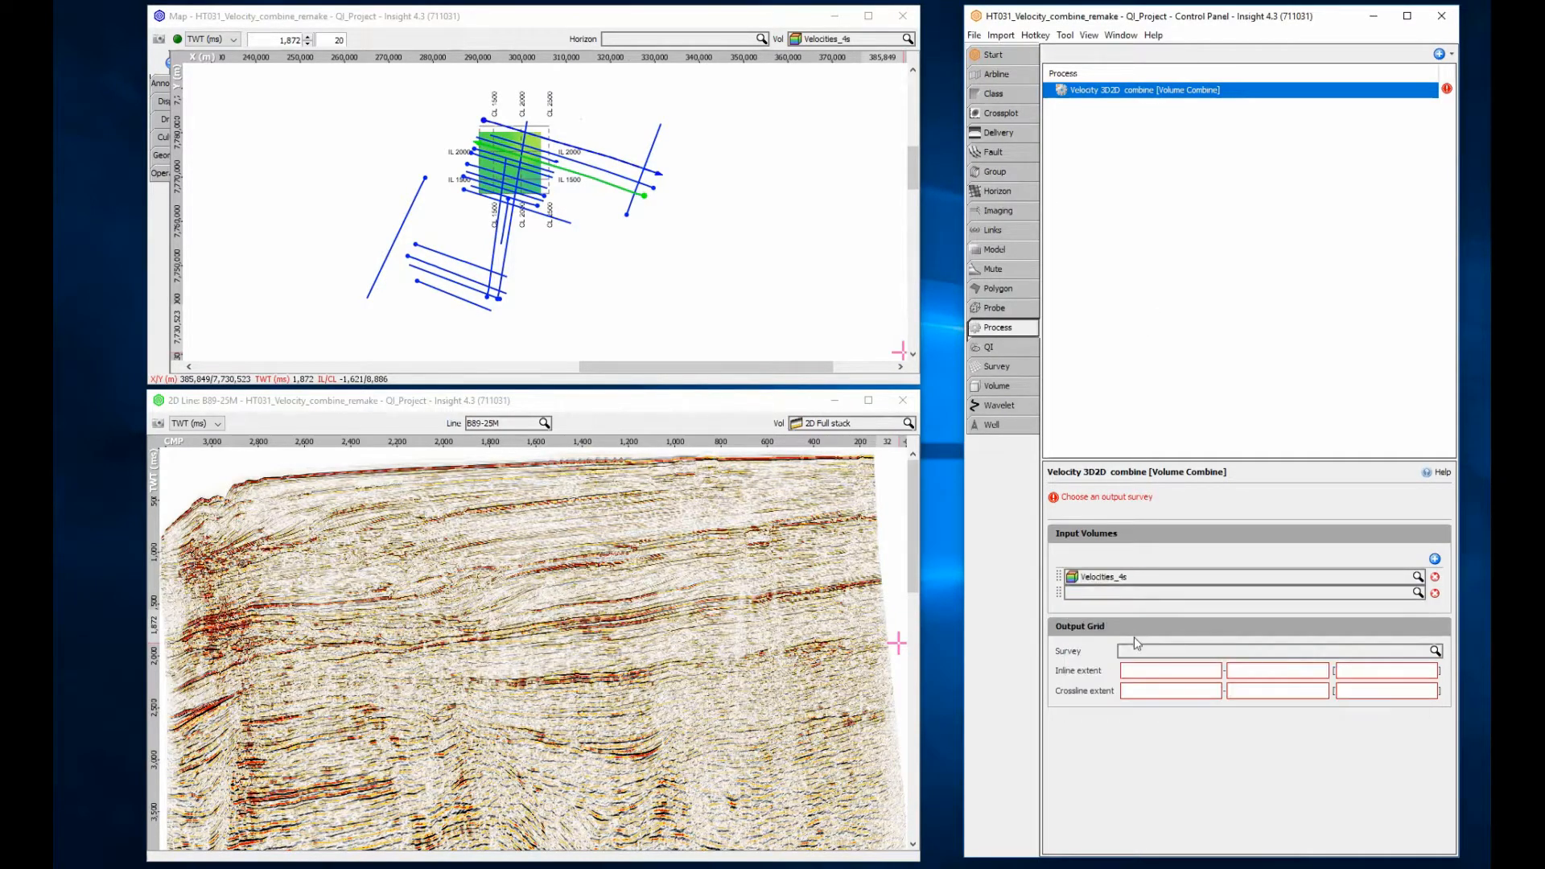
pyautogui.click(1139, 595)
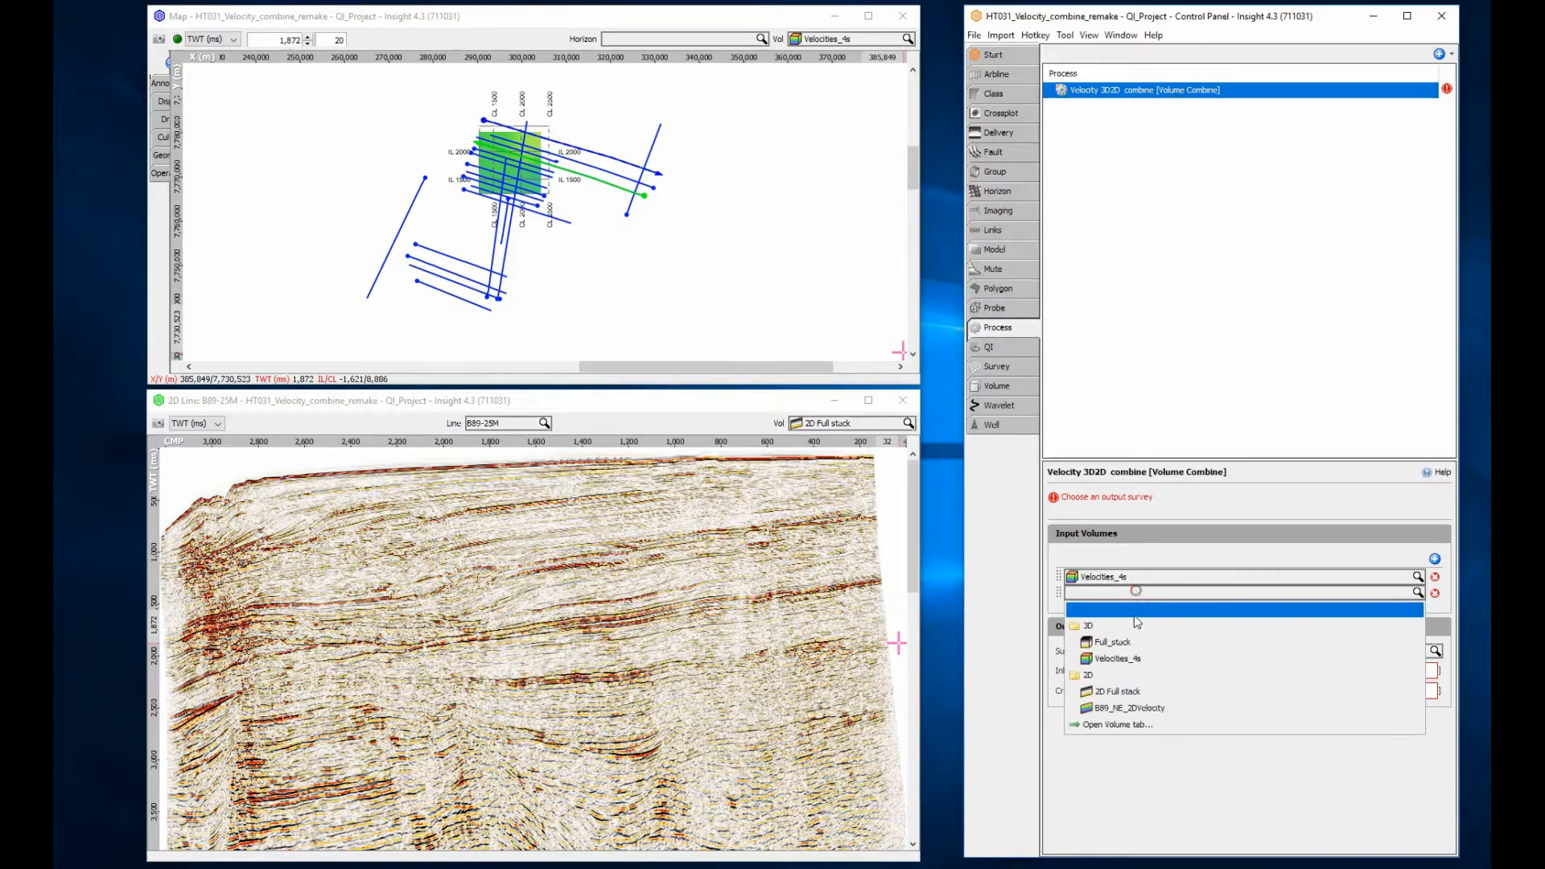
pyautogui.click(1132, 708)
# Set the combine process's output survey to QI_demo with an inline and crossline increment of 20 (250 m)
pyautogui.click(1330, 652)
pyautogui.click(1327, 684)
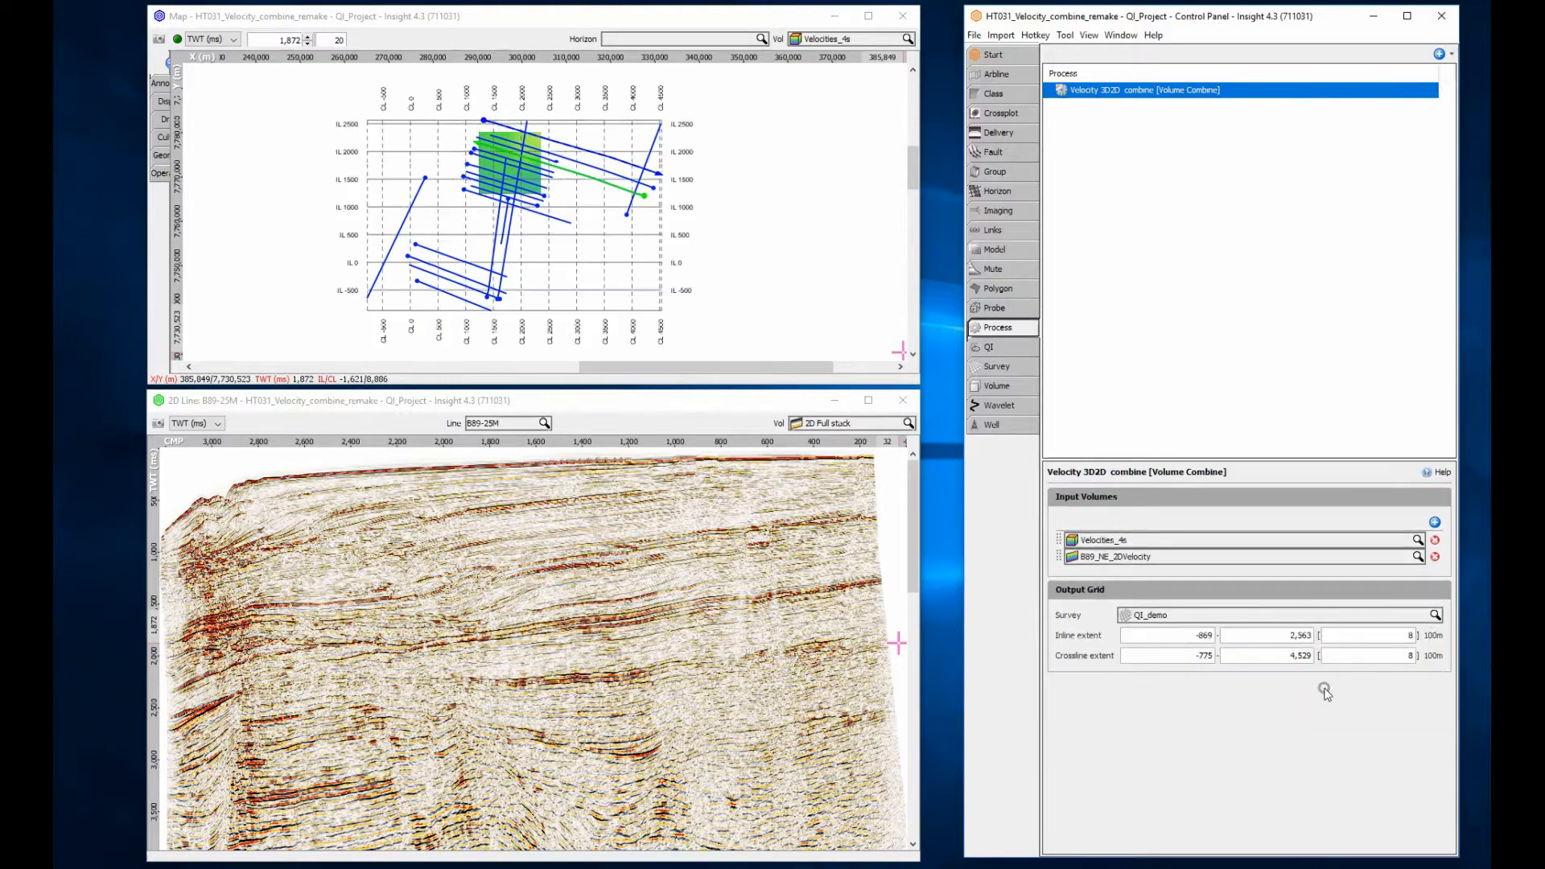
pyautogui.click(1396, 636)
# Display the Velocity 3D2D combine volume on 2D line B89-25M
pyautogui.click(826, 423)
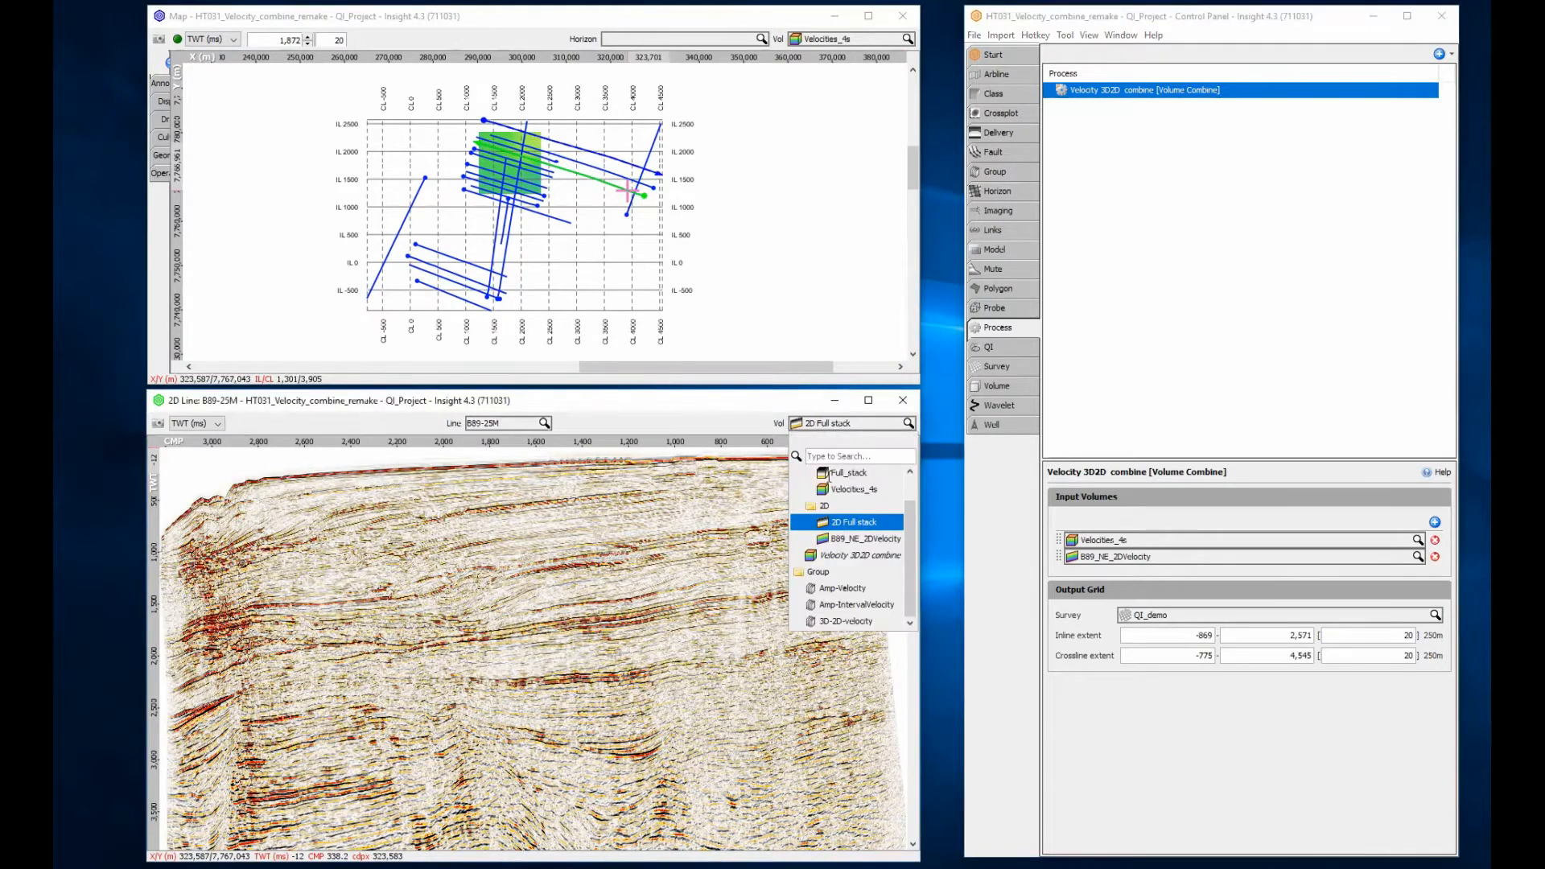
pyautogui.click(846, 555)
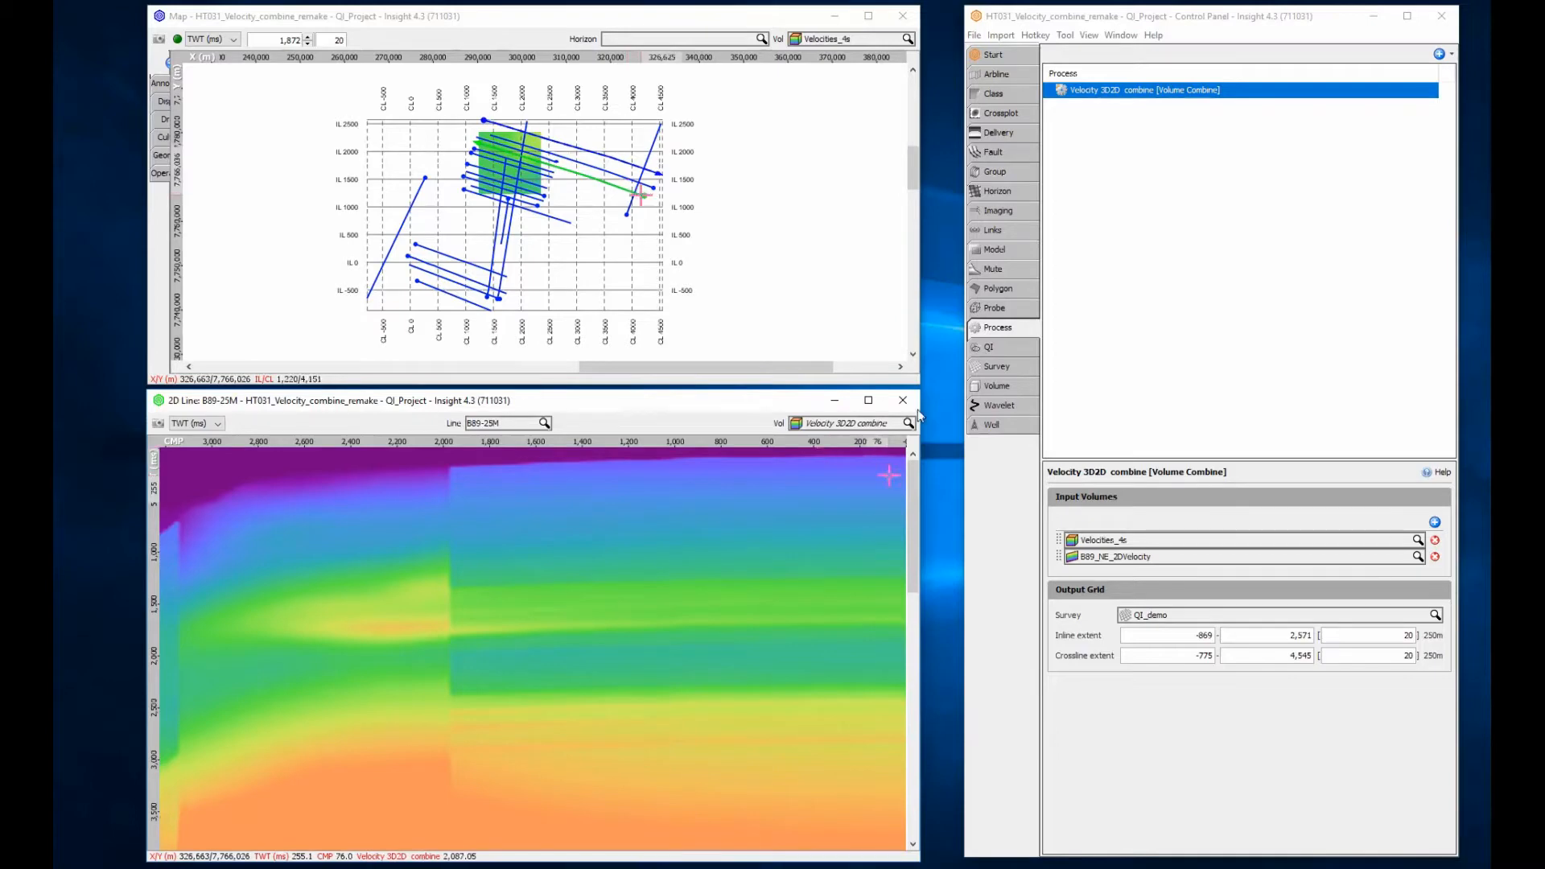
# Configure the session's time/depth conversion to use Velocity 3D2D combine as the velocity volume
pyautogui.click(974, 35)
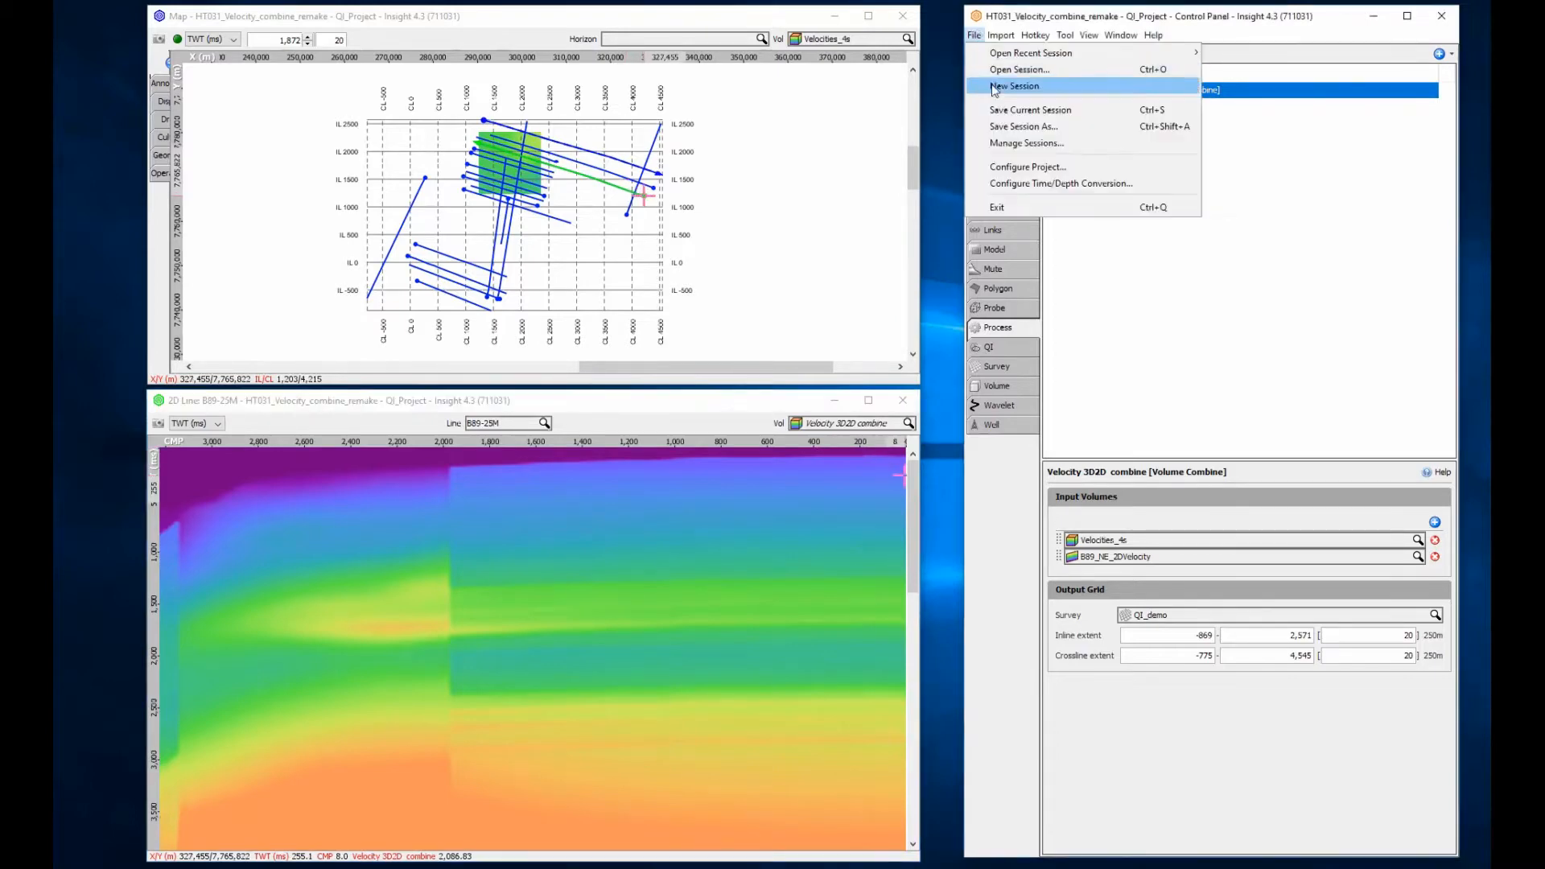
pyautogui.click(1003, 182)
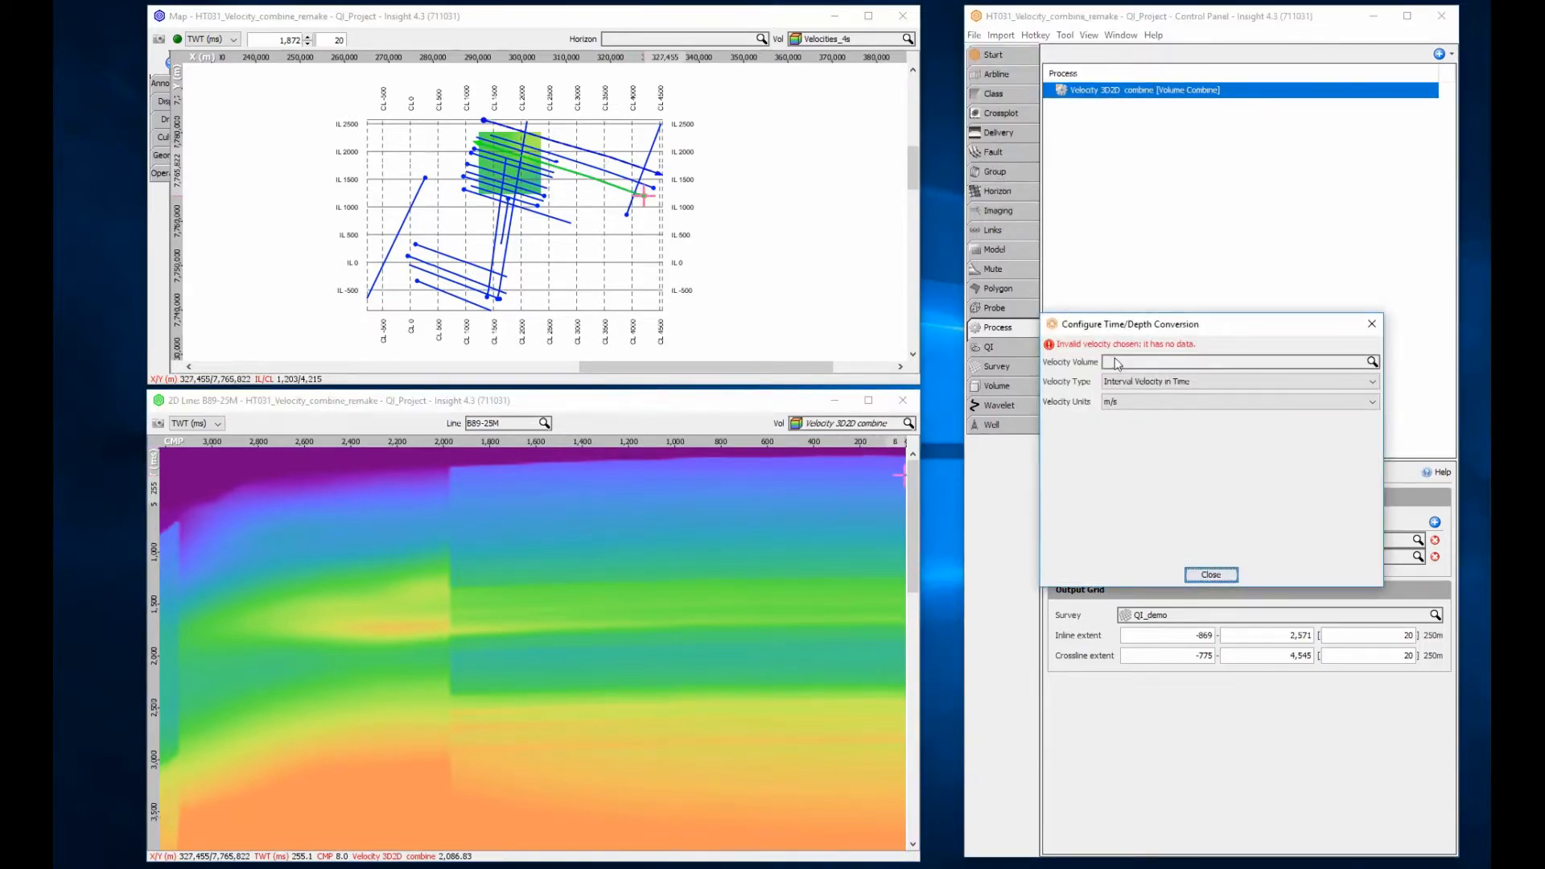
pyautogui.click(1117, 363)
pyautogui.click(1138, 427)
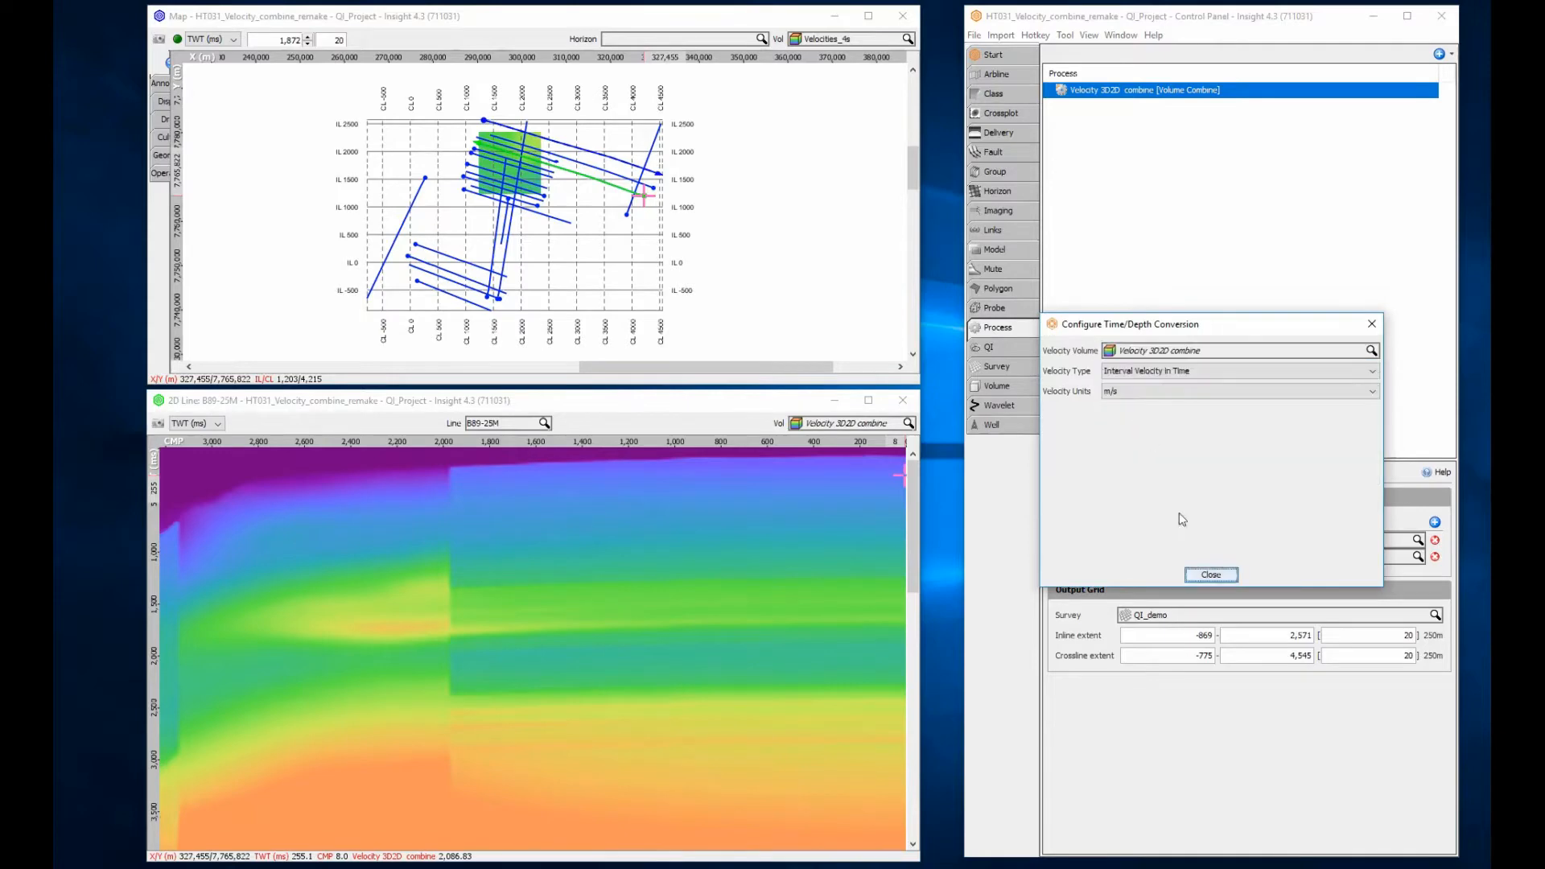
pyautogui.click(1207, 575)
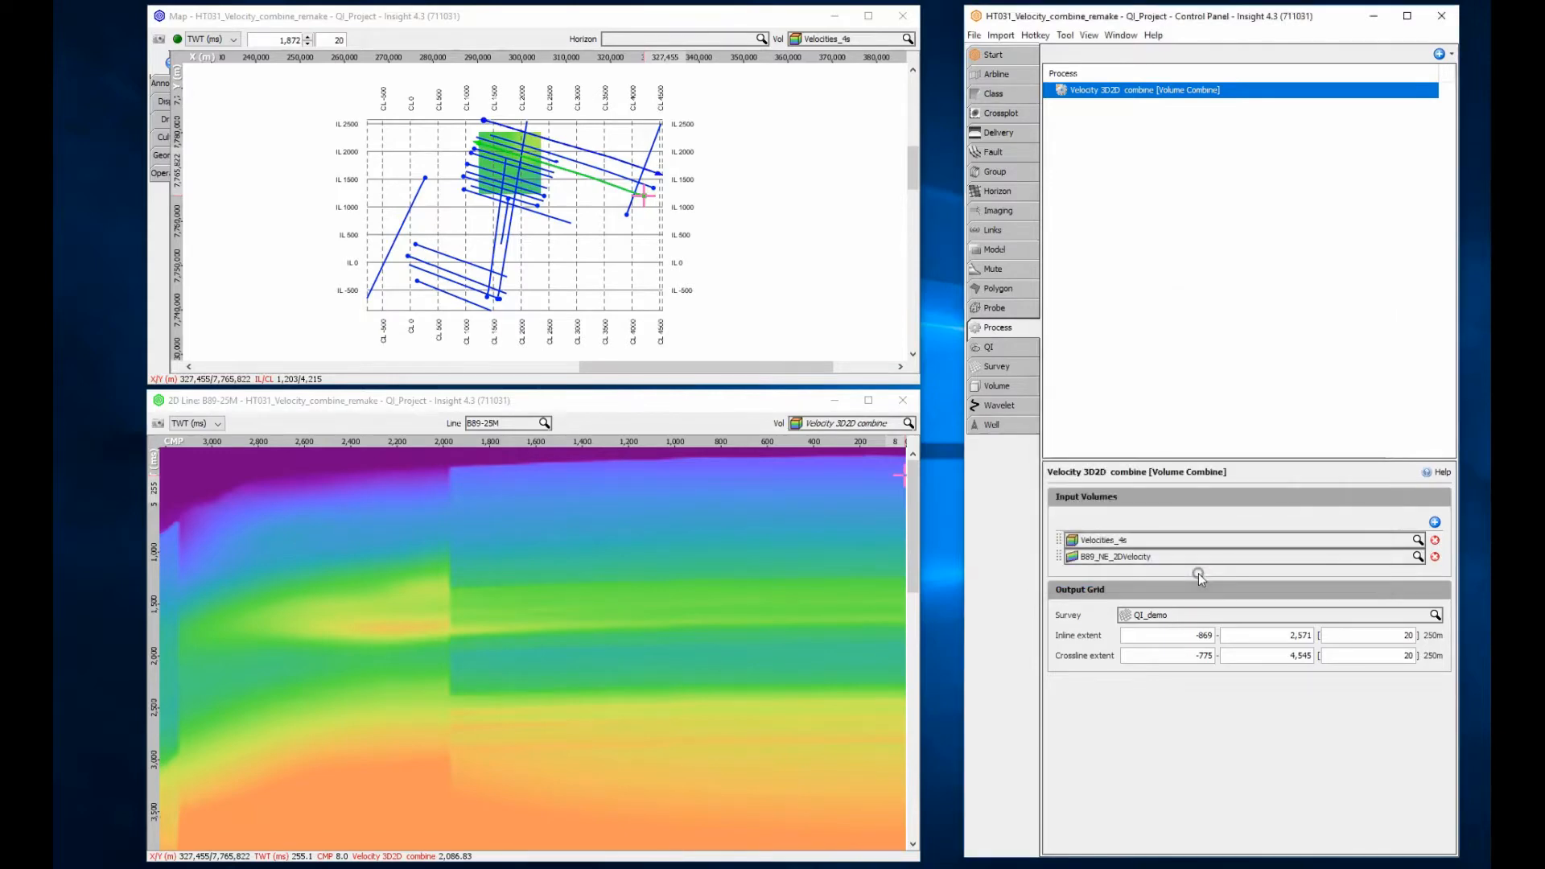
# Display the 2D Full stack volume on line B89-25M with the vertical axis in TVDSS (m)
pyautogui.click(832, 423)
pyautogui.click(853, 522)
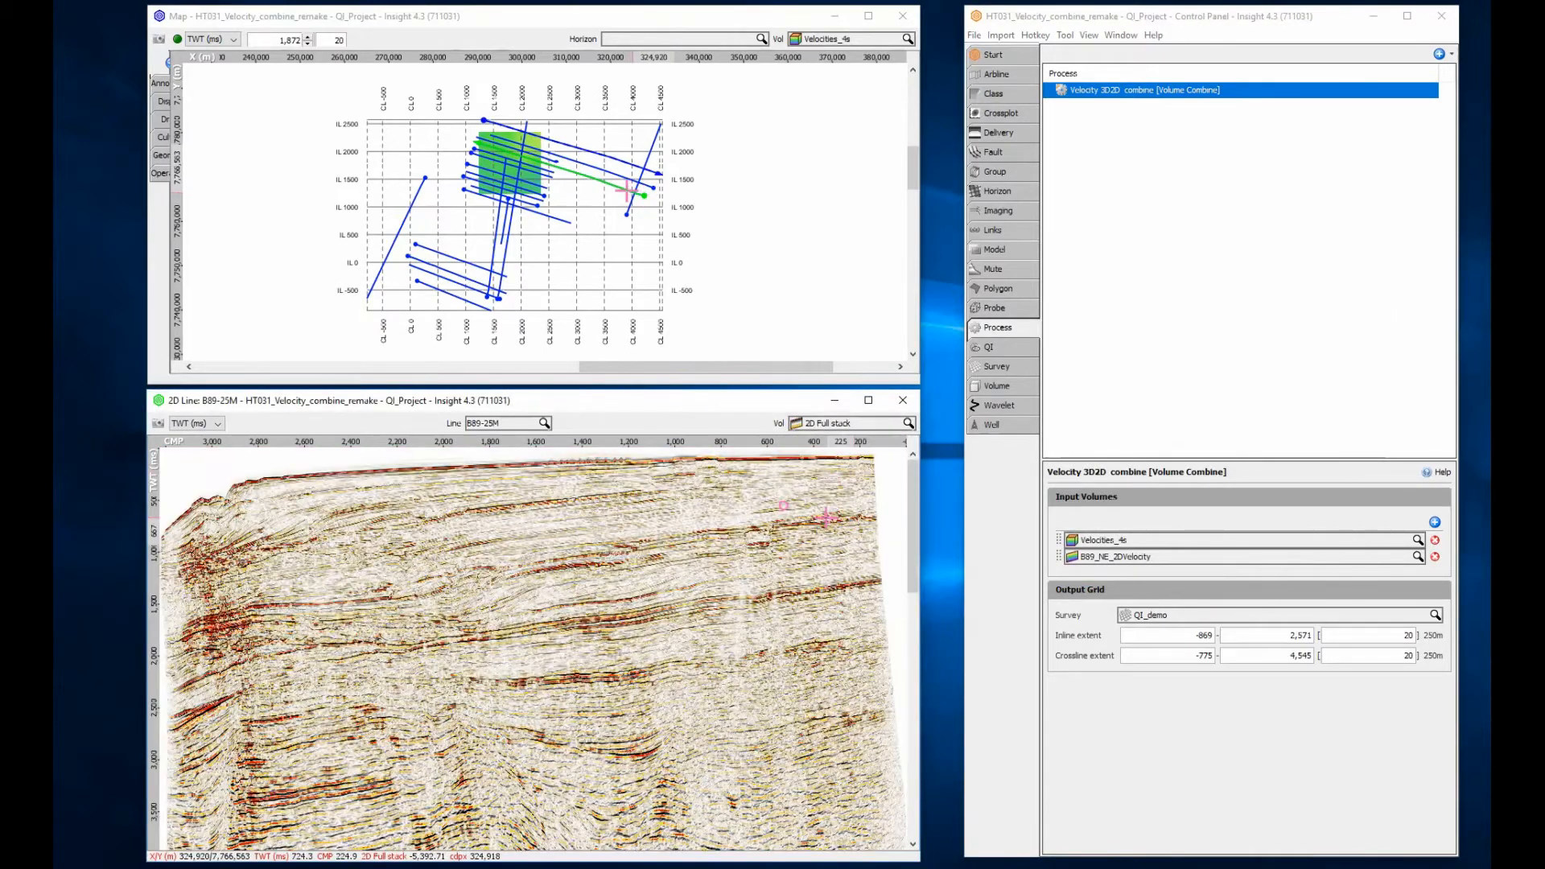
pyautogui.click(197, 423)
pyautogui.click(189, 447)
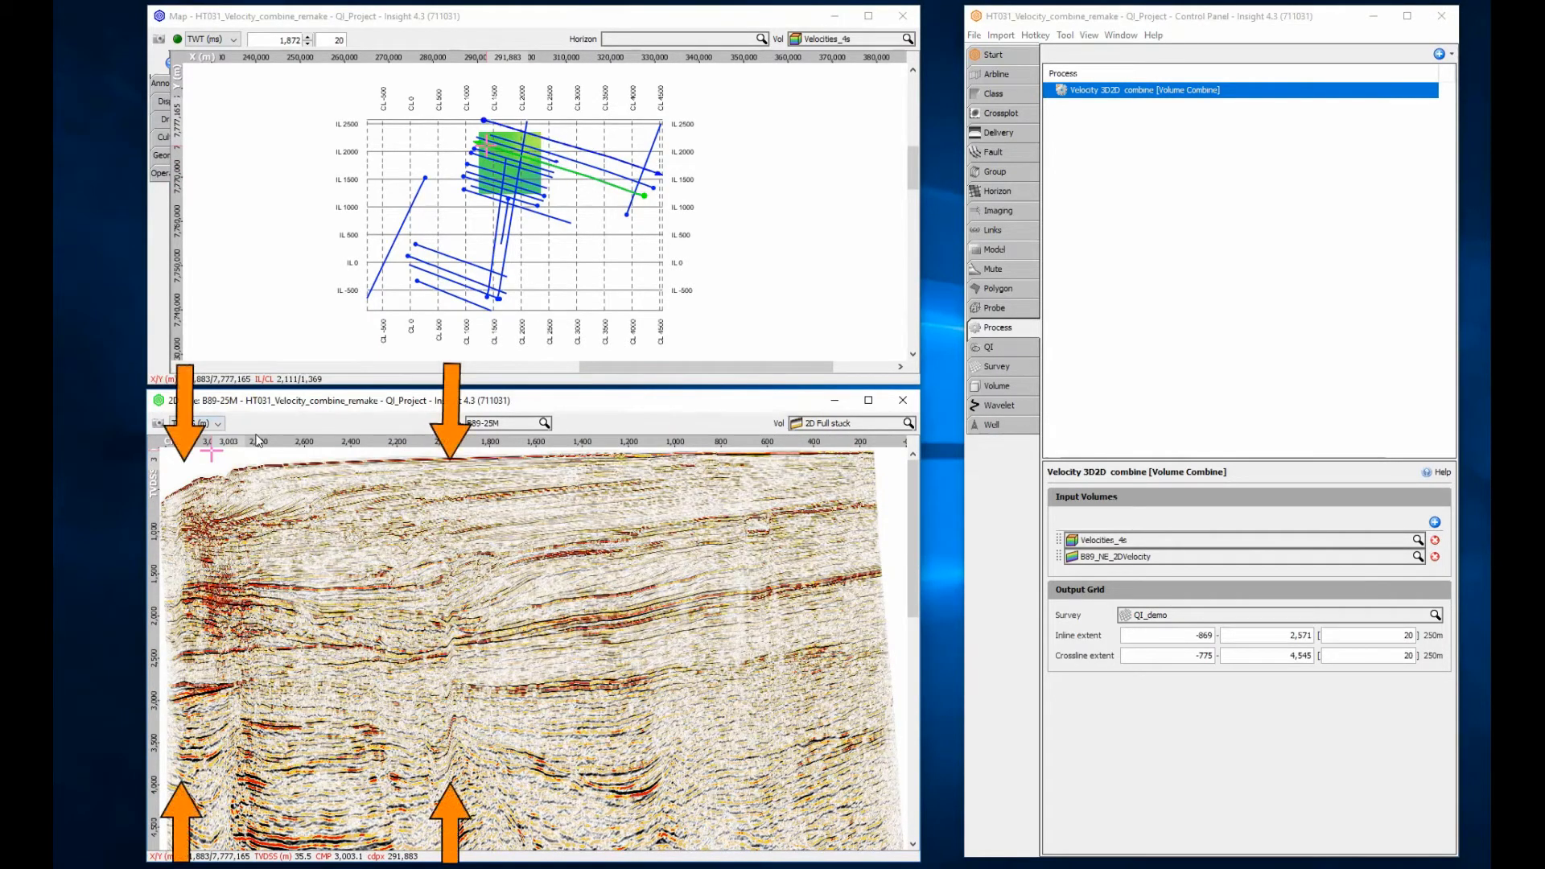
# Show the Lineset_B89_NE, 3DVelocity and 3D2D-Blendzone polygons on the map
pyautogui.click(1005, 291)
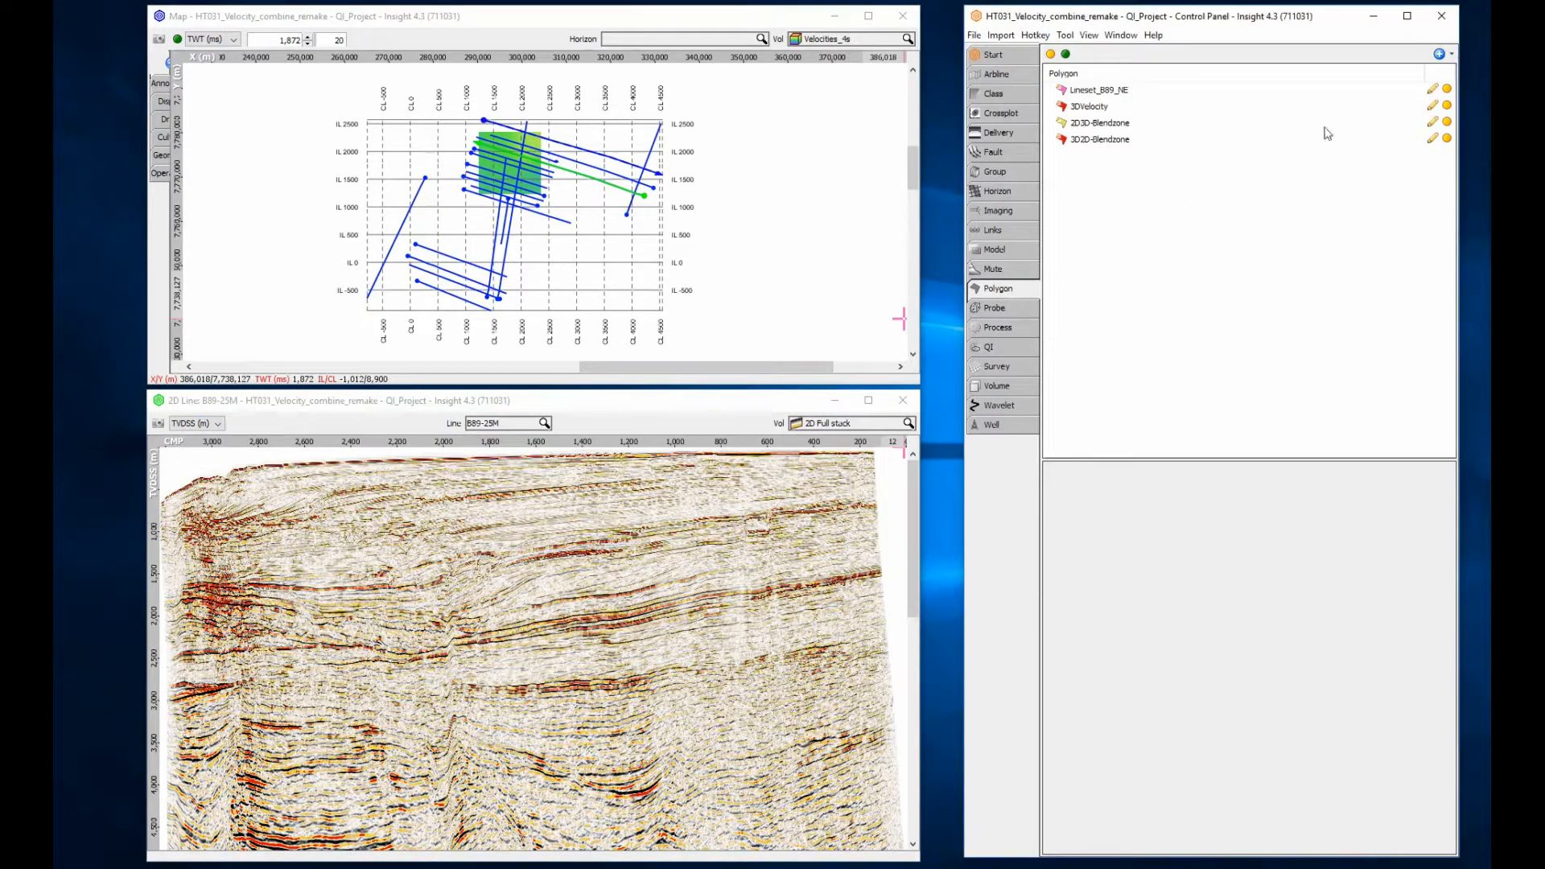
pyautogui.click(1447, 90)
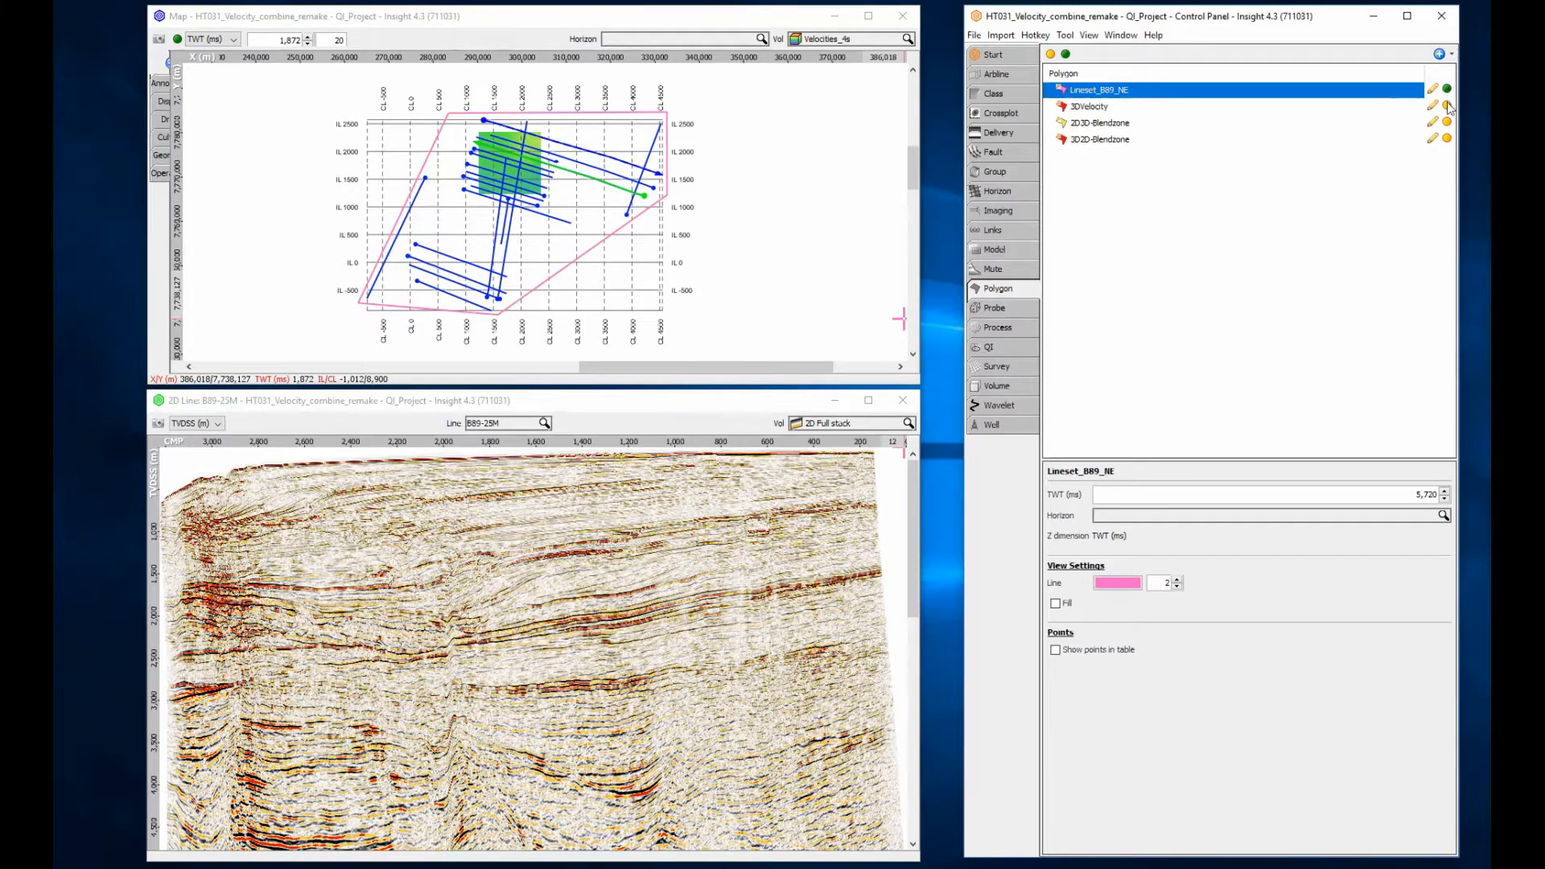
pyautogui.click(1447, 106)
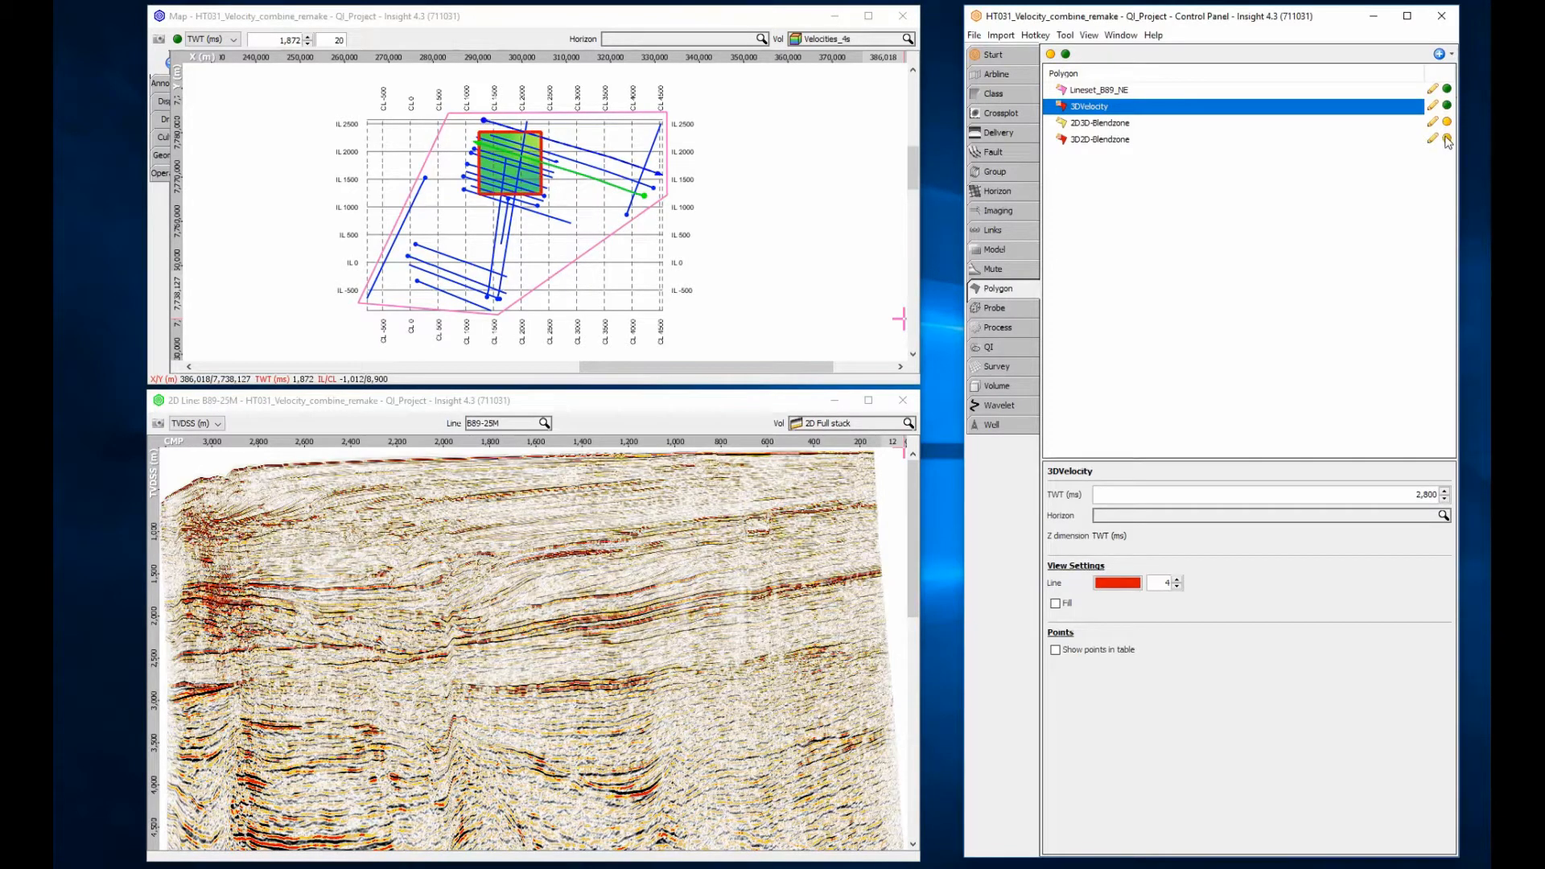
pyautogui.click(1447, 139)
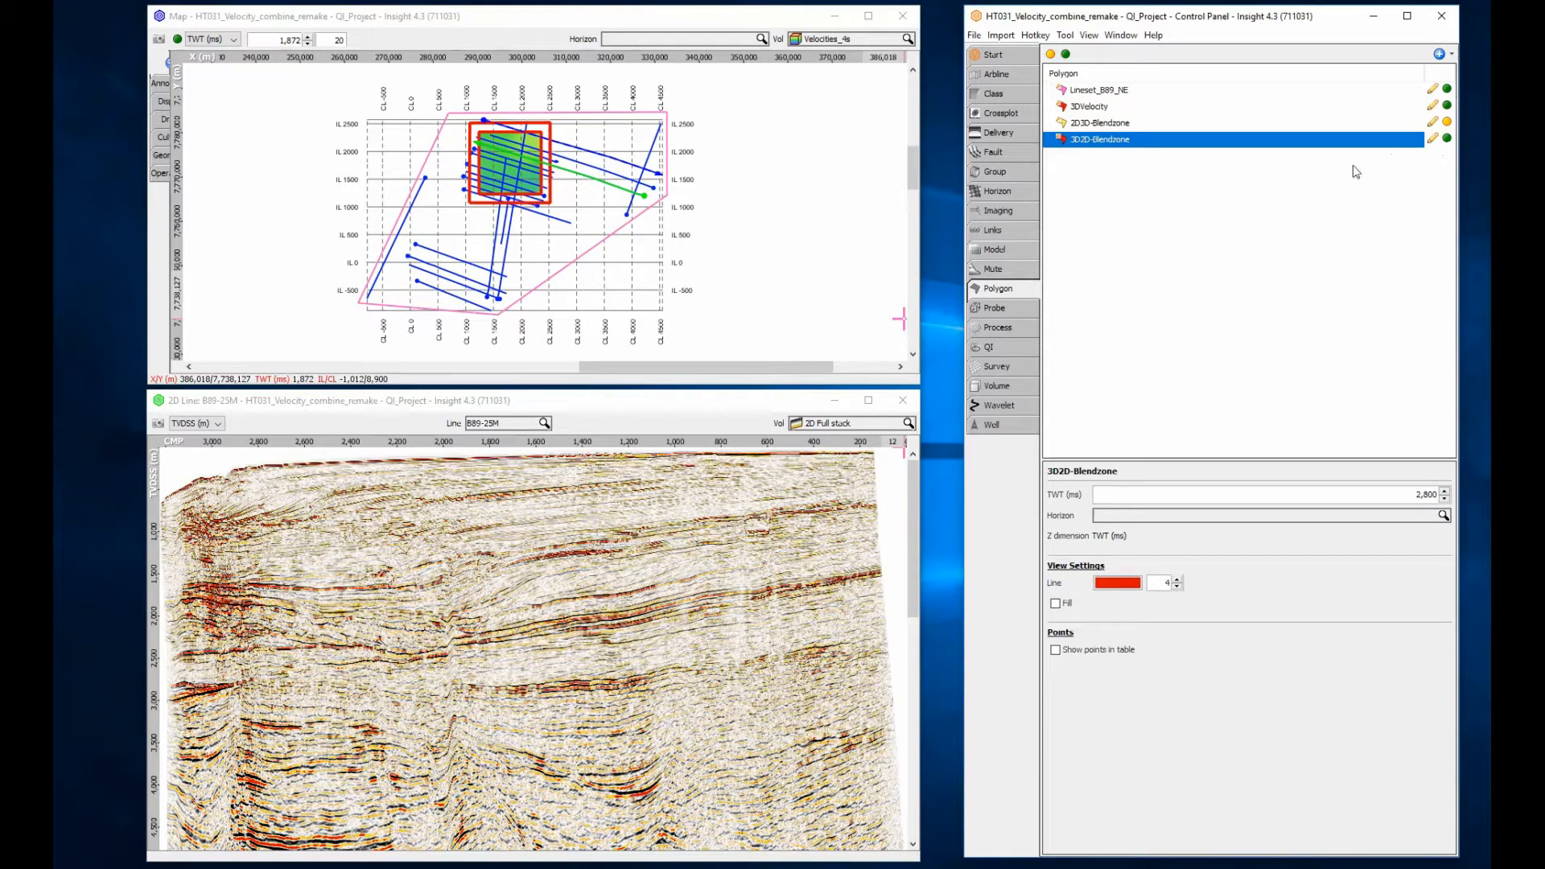
# Create a Volume Interpolation/Extrapolation process named "Velocity 3D interpolation/extrapolation"
pyautogui.click(1016, 327)
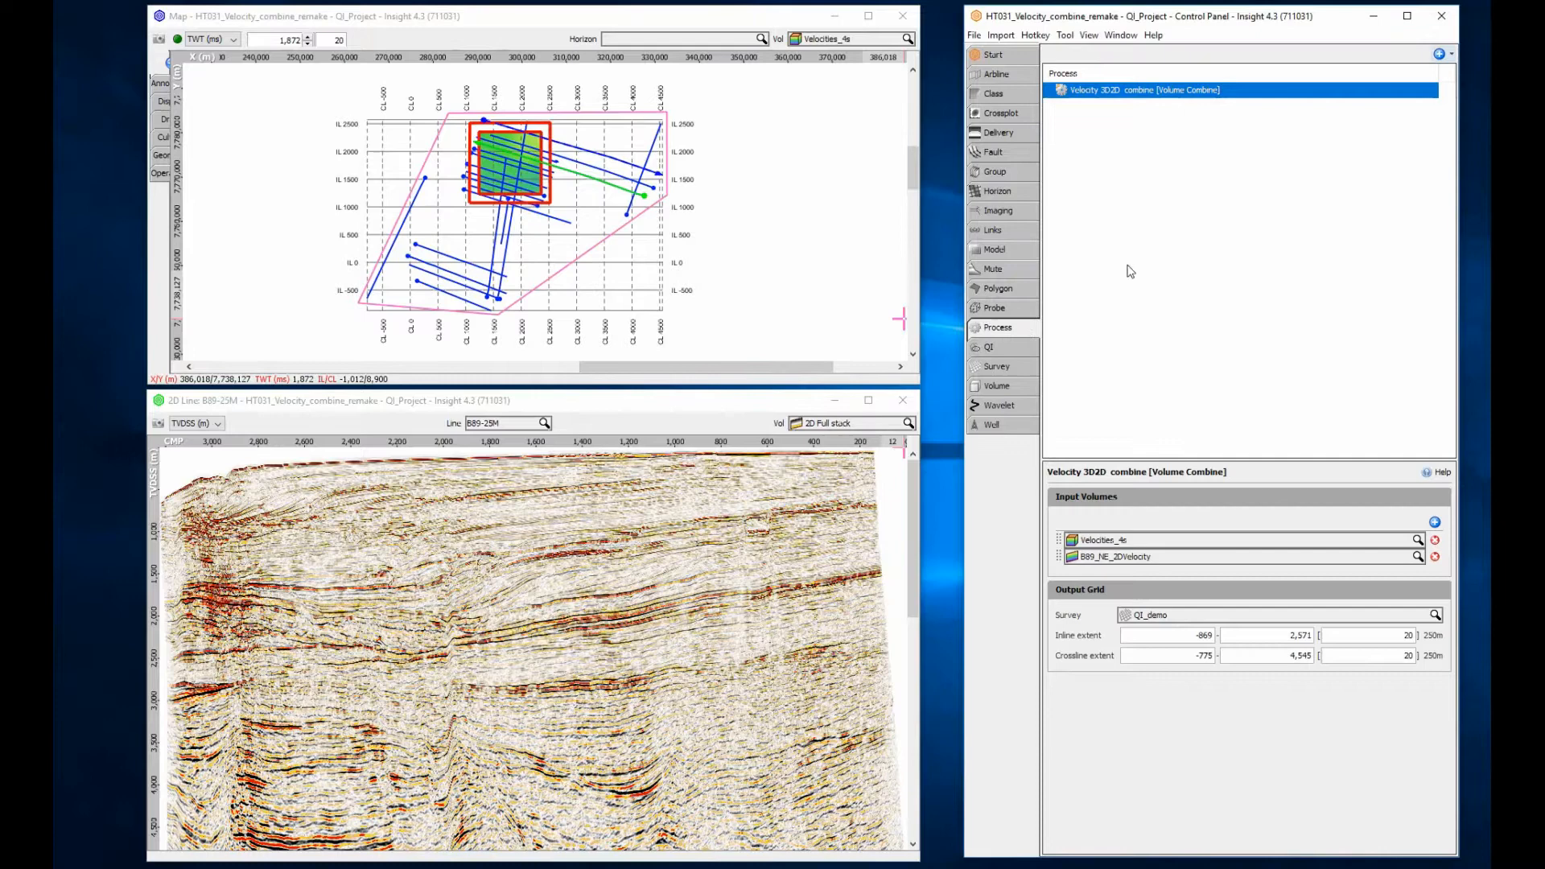
pyautogui.click(1438, 54)
pyautogui.click(1428, 72)
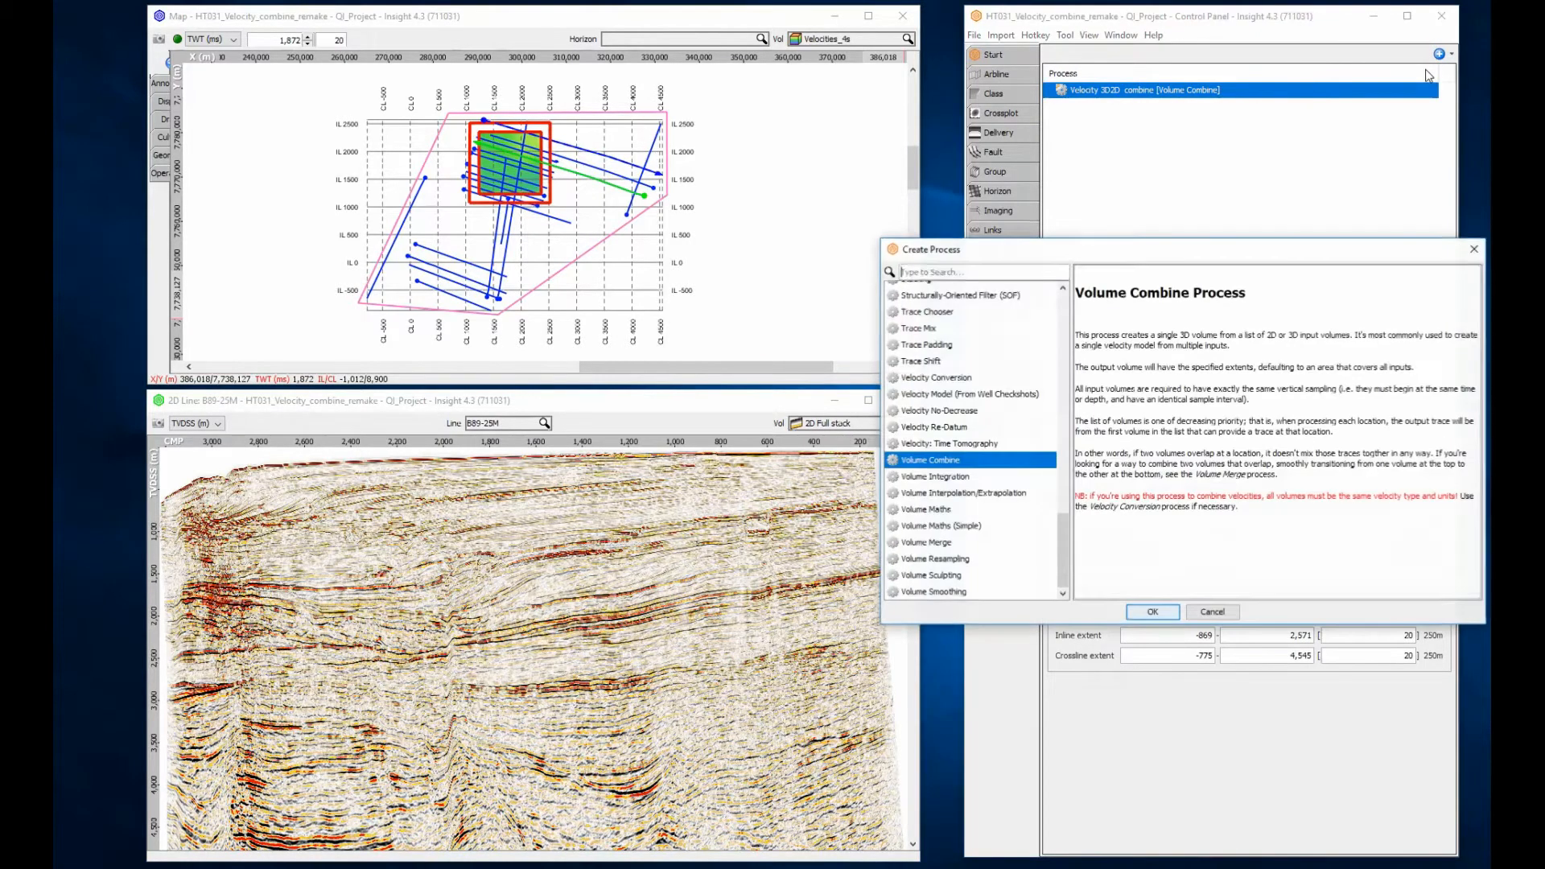
pyautogui.write('interpolat')
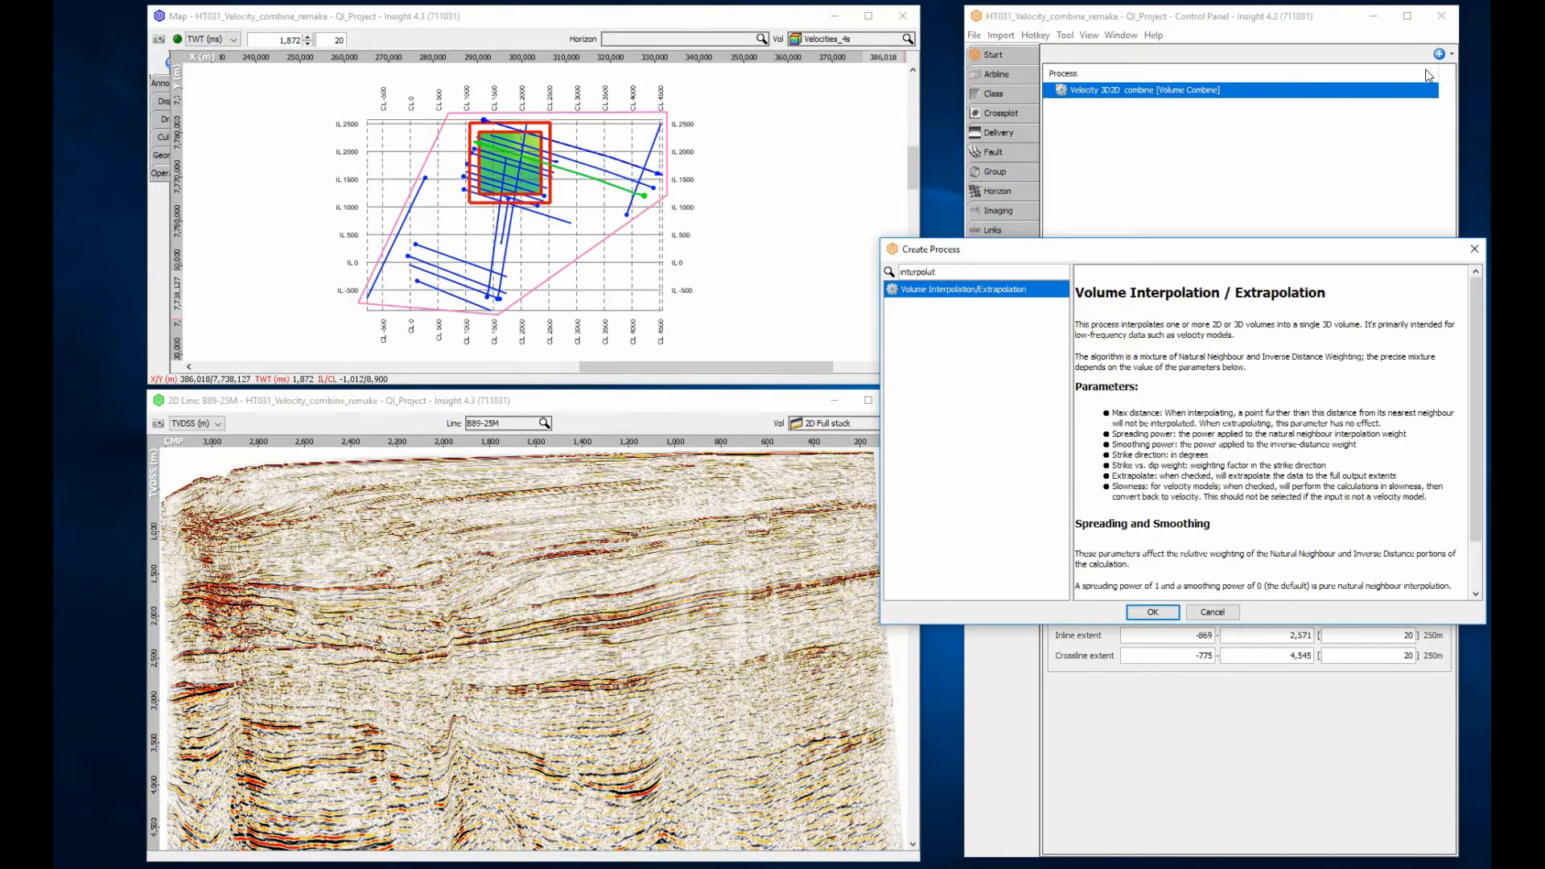
pyautogui.press('Return')
pyautogui.doubleClick(1145, 316)
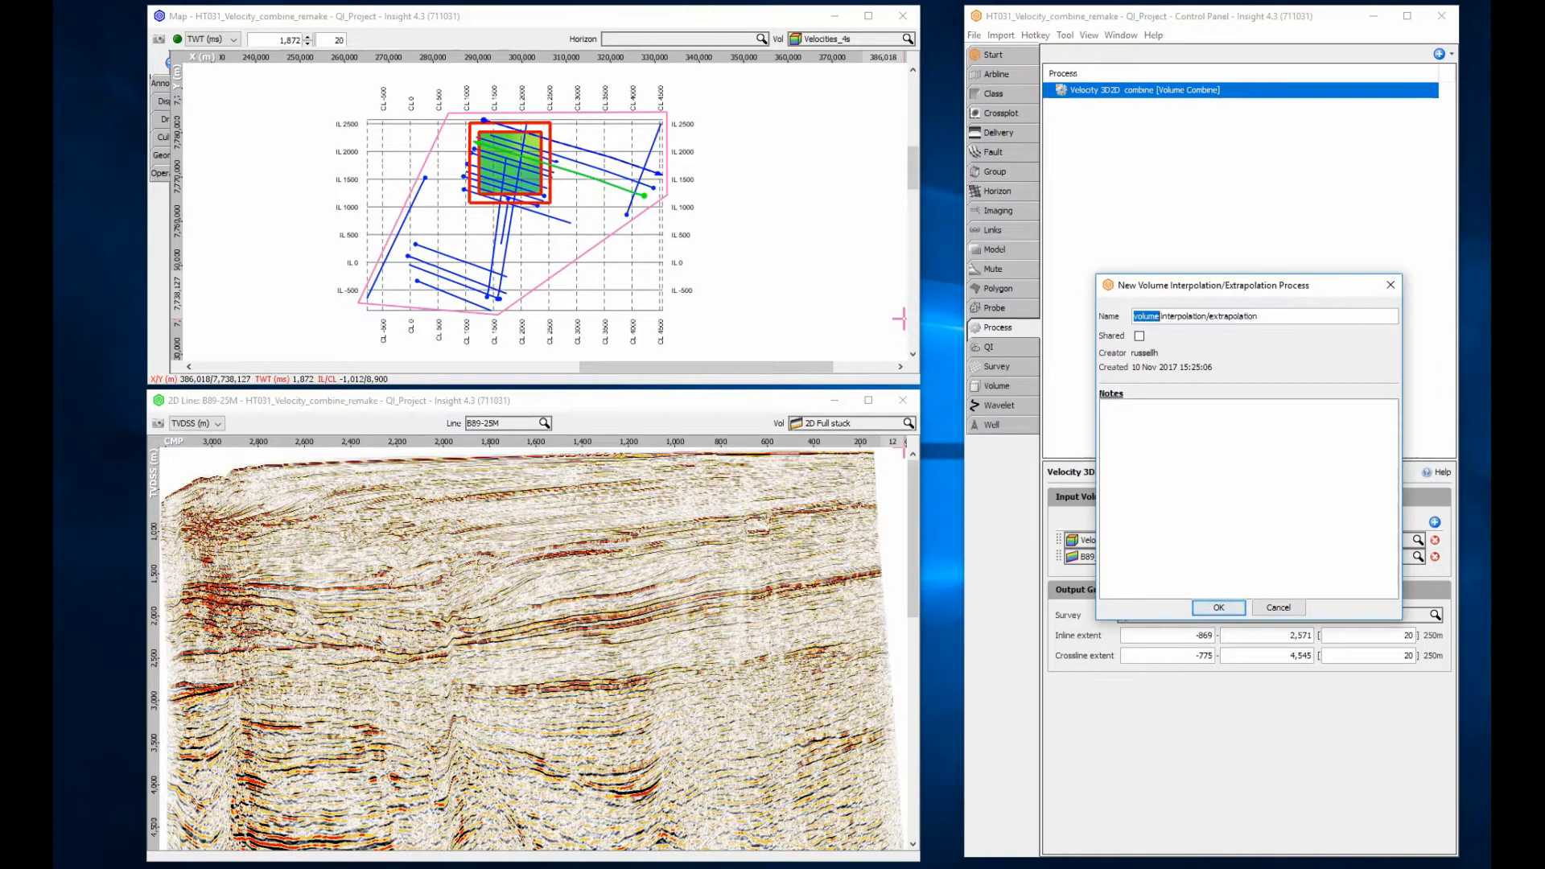
pyautogui.write('Velocity 3D')
pyautogui.press('Return')
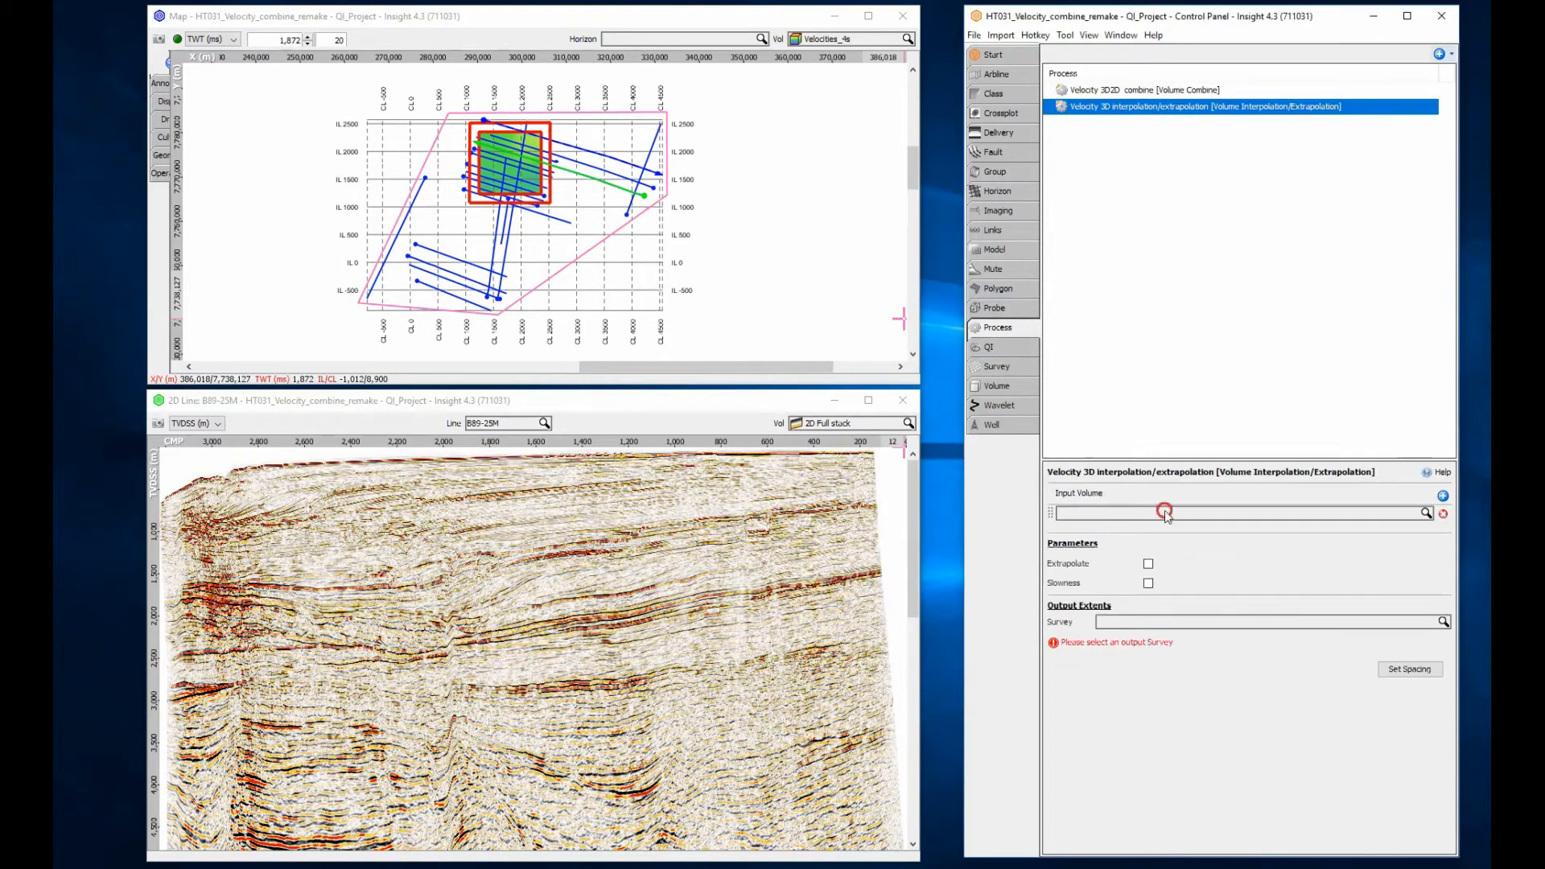
# Set Velocities_4s as the input volume of the 3D interpolation process and enable Extrapolate
pyautogui.click(1164, 512)
pyautogui.click(1141, 579)
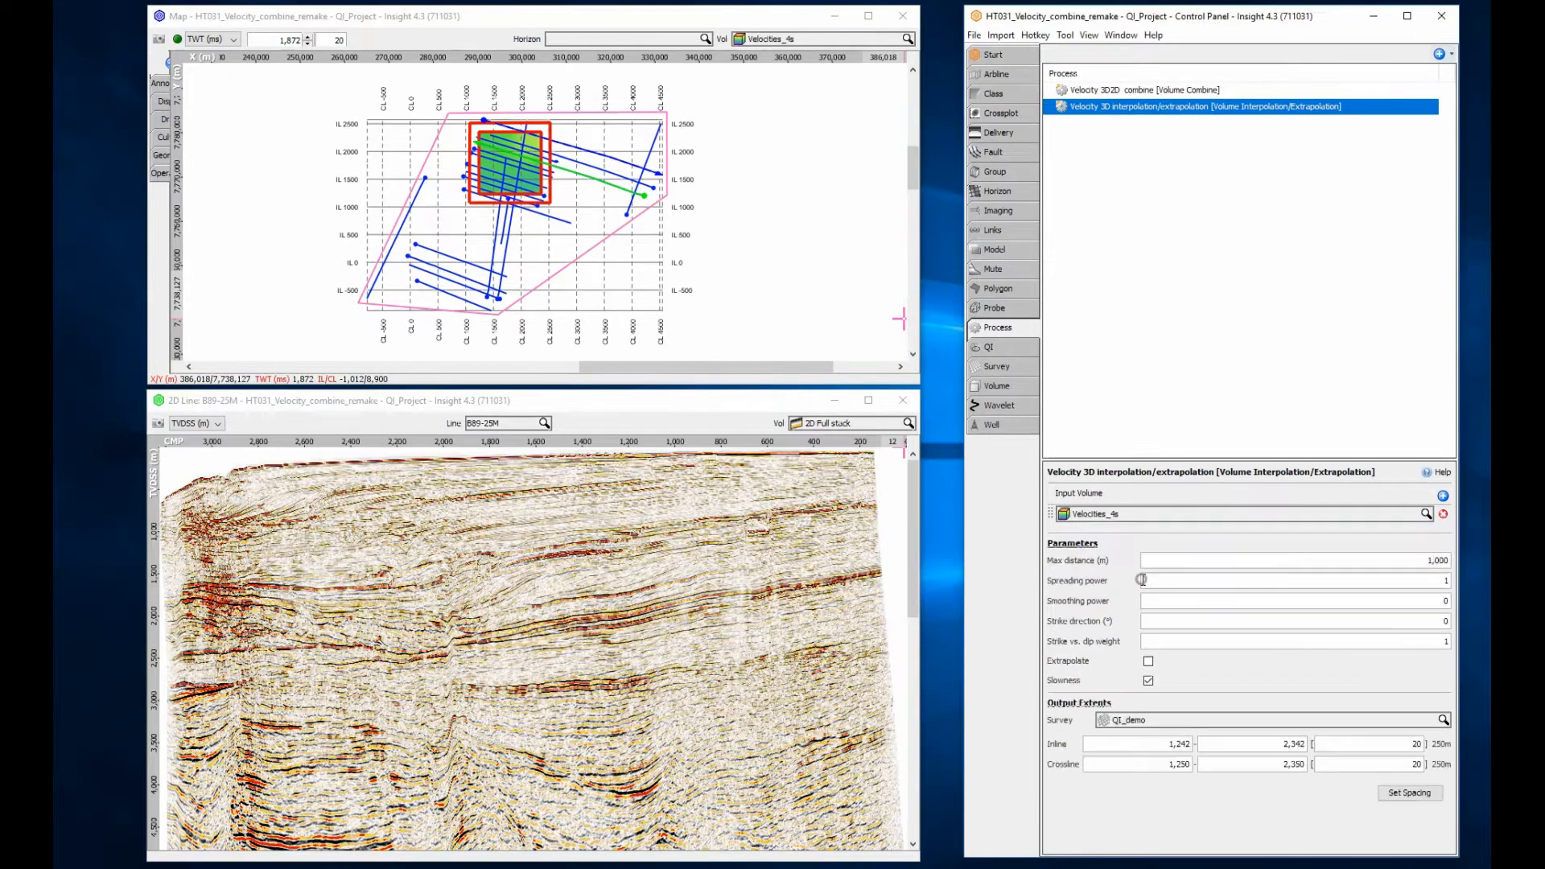
pyautogui.click(1147, 661)
# Set the 3D interpolation process's output extents to 1000–2600 for both inlines and crosslines
pyautogui.doubleClick(1154, 743)
pyautogui.write('1000')
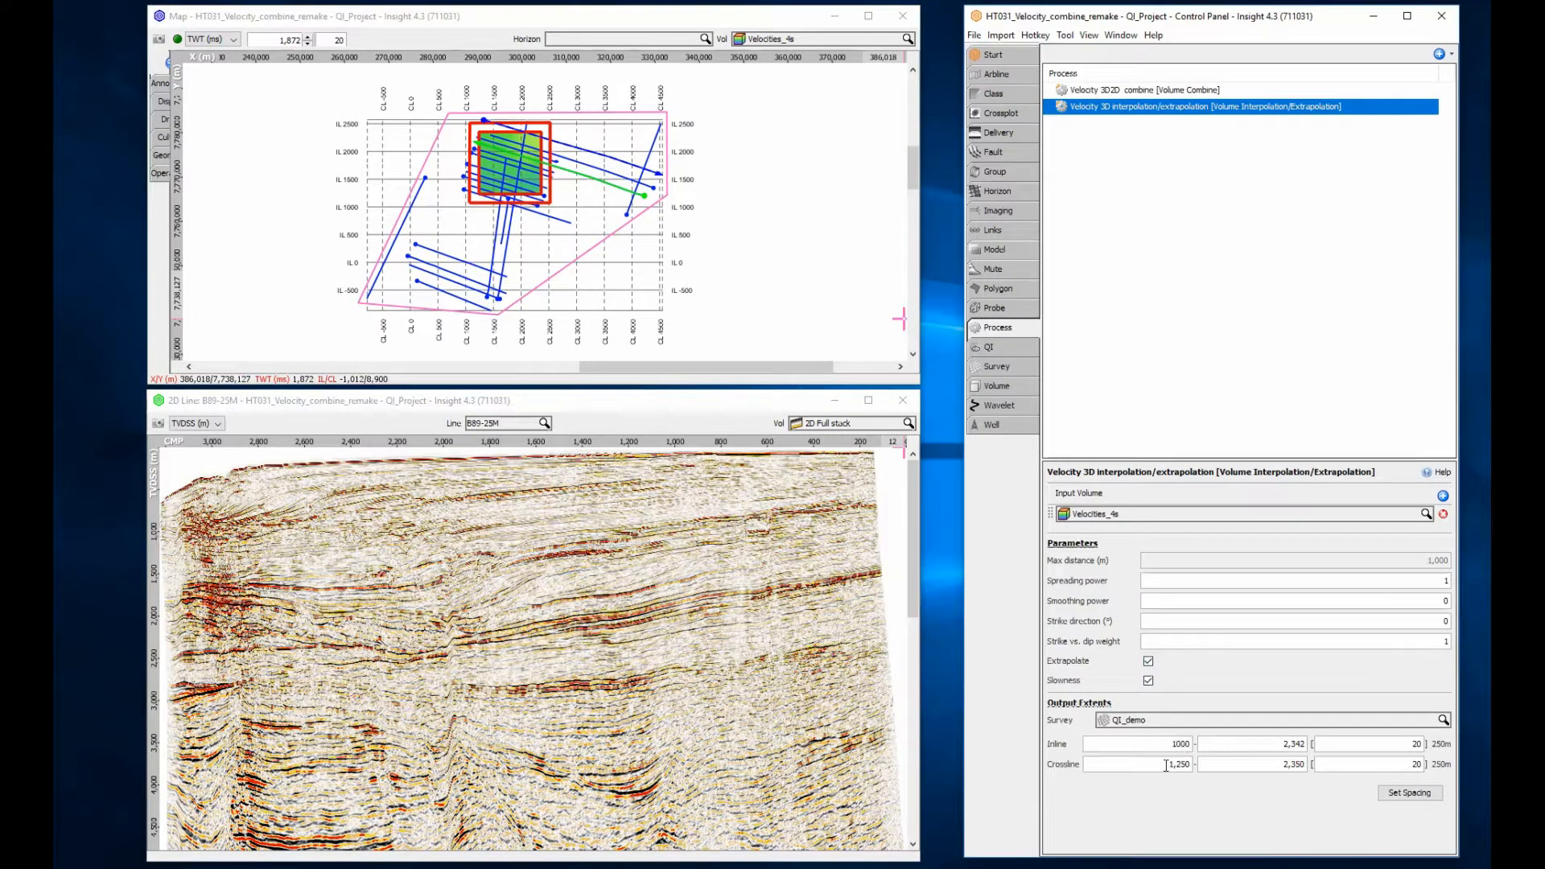
pyautogui.doubleClick(1166, 765)
pyautogui.write('1000')
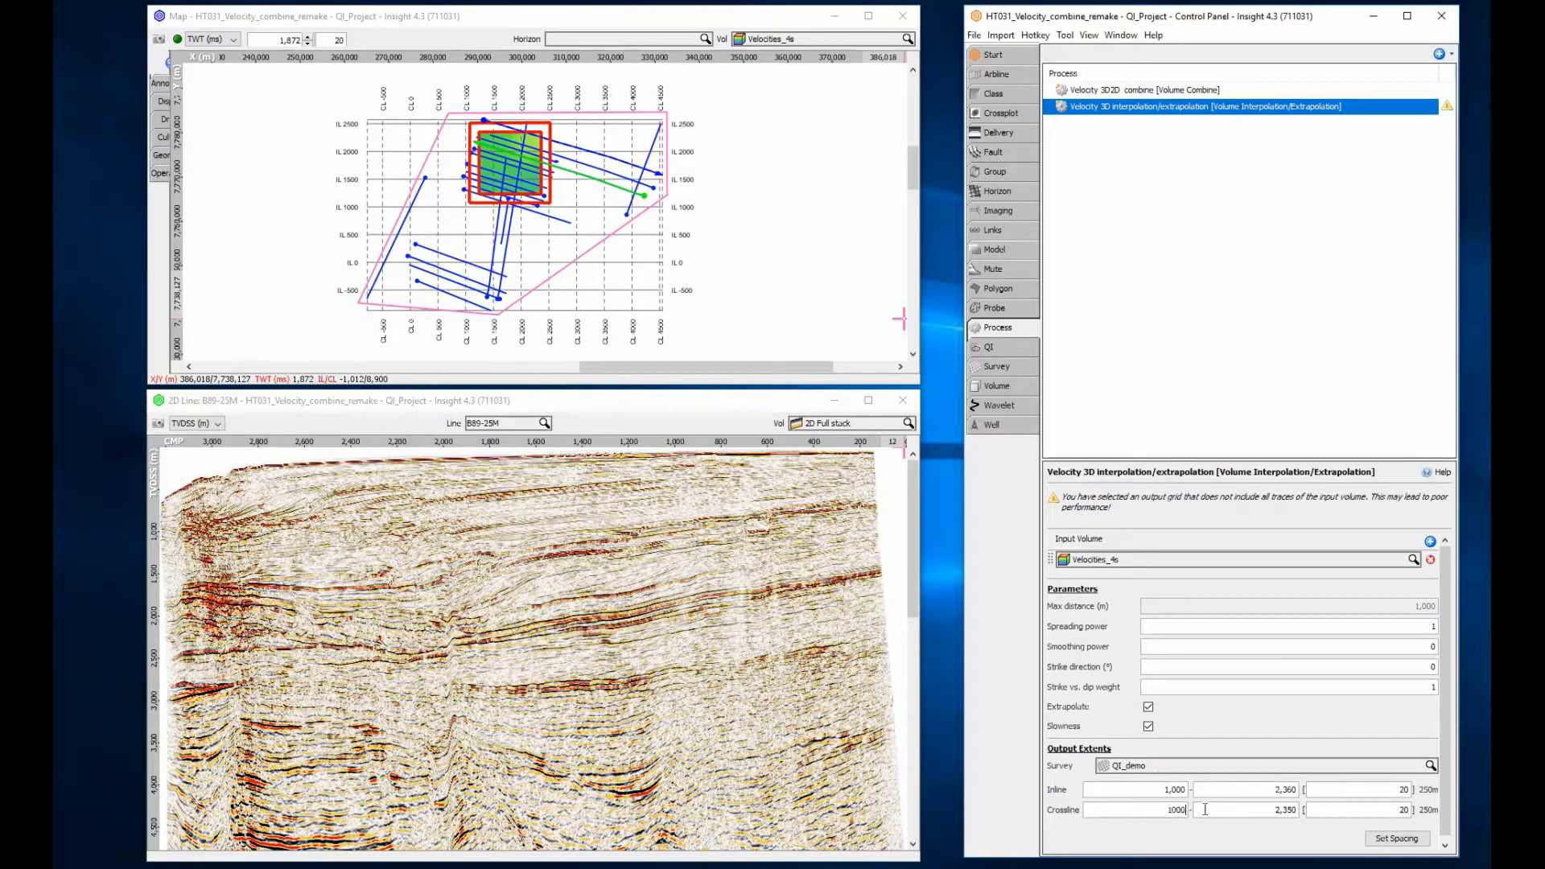
pyautogui.doubleClick(1247, 790)
pyautogui.write('2600')
pyautogui.doubleClick(1267, 810)
pyautogui.write('2')
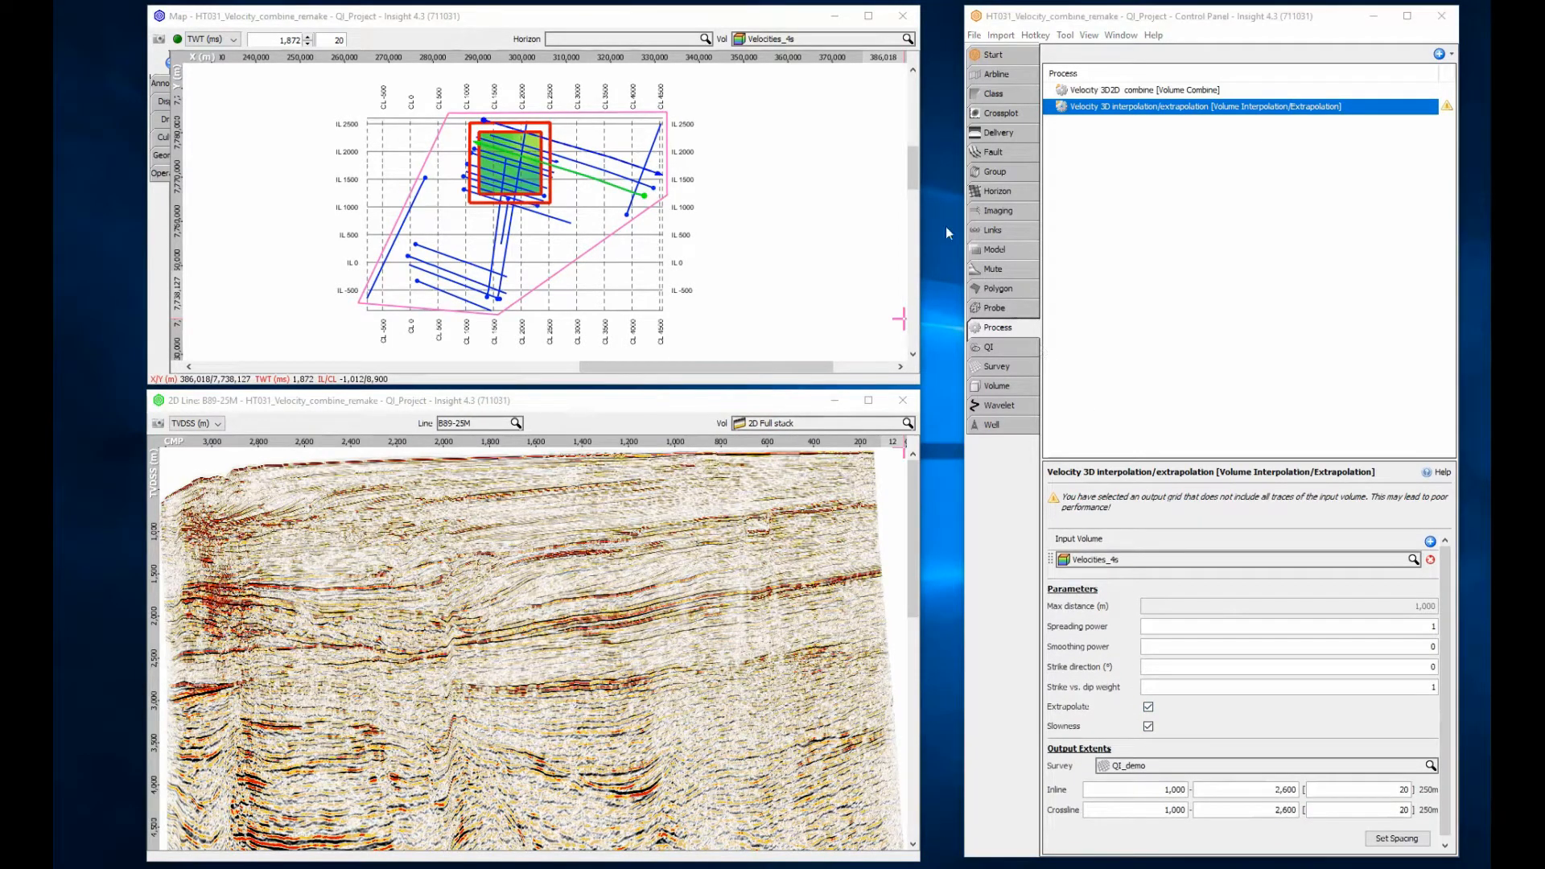
# Display the Velocity 3D interpolation/extrapolation volume on the map
pyautogui.click(838, 37)
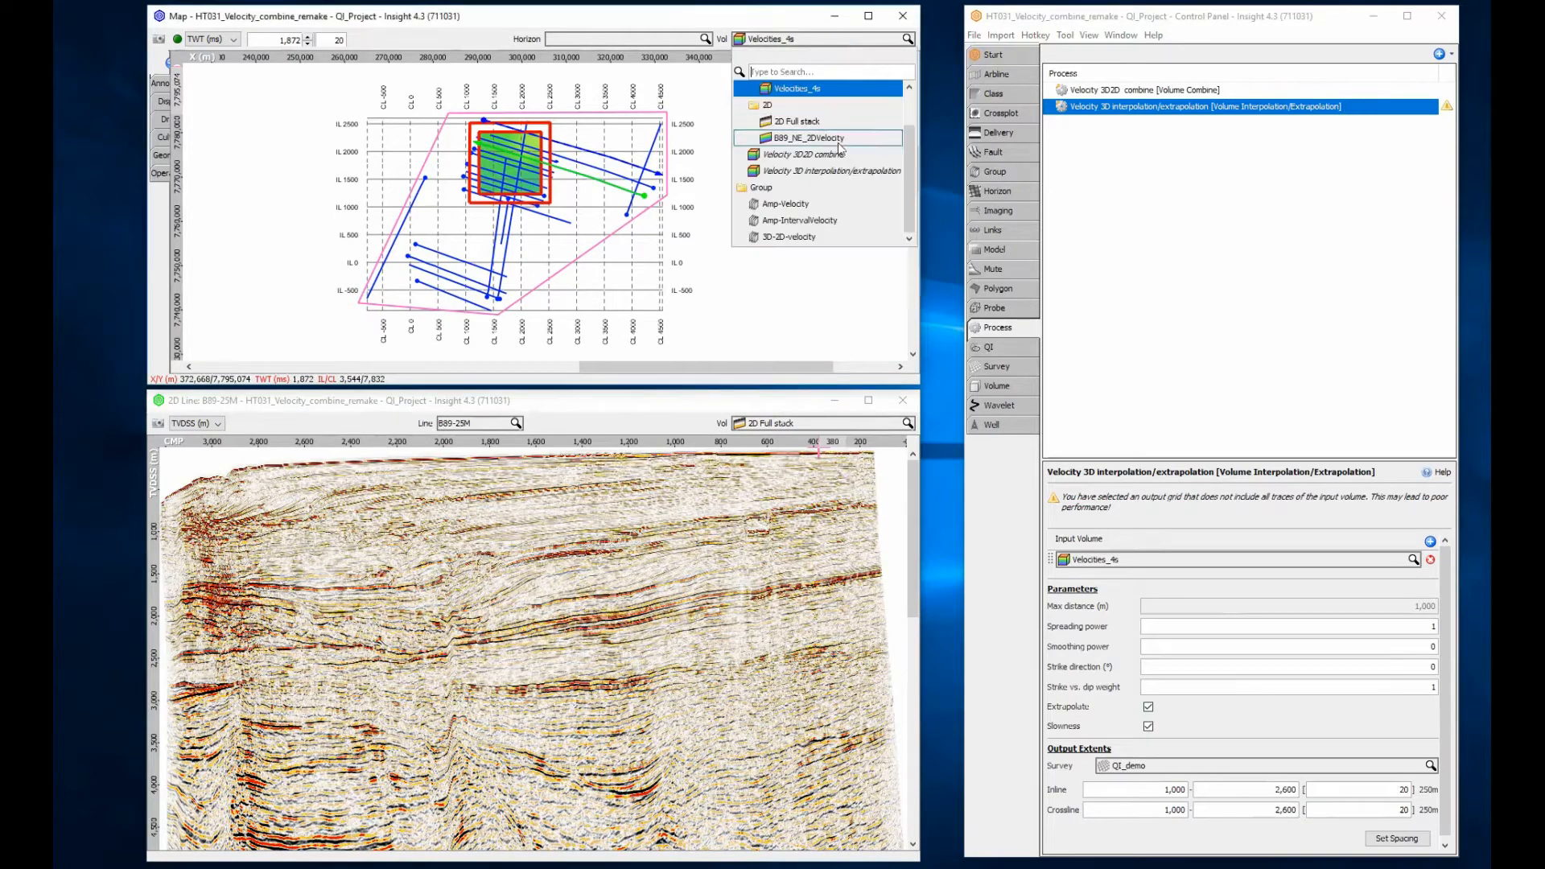
pyautogui.click(833, 171)
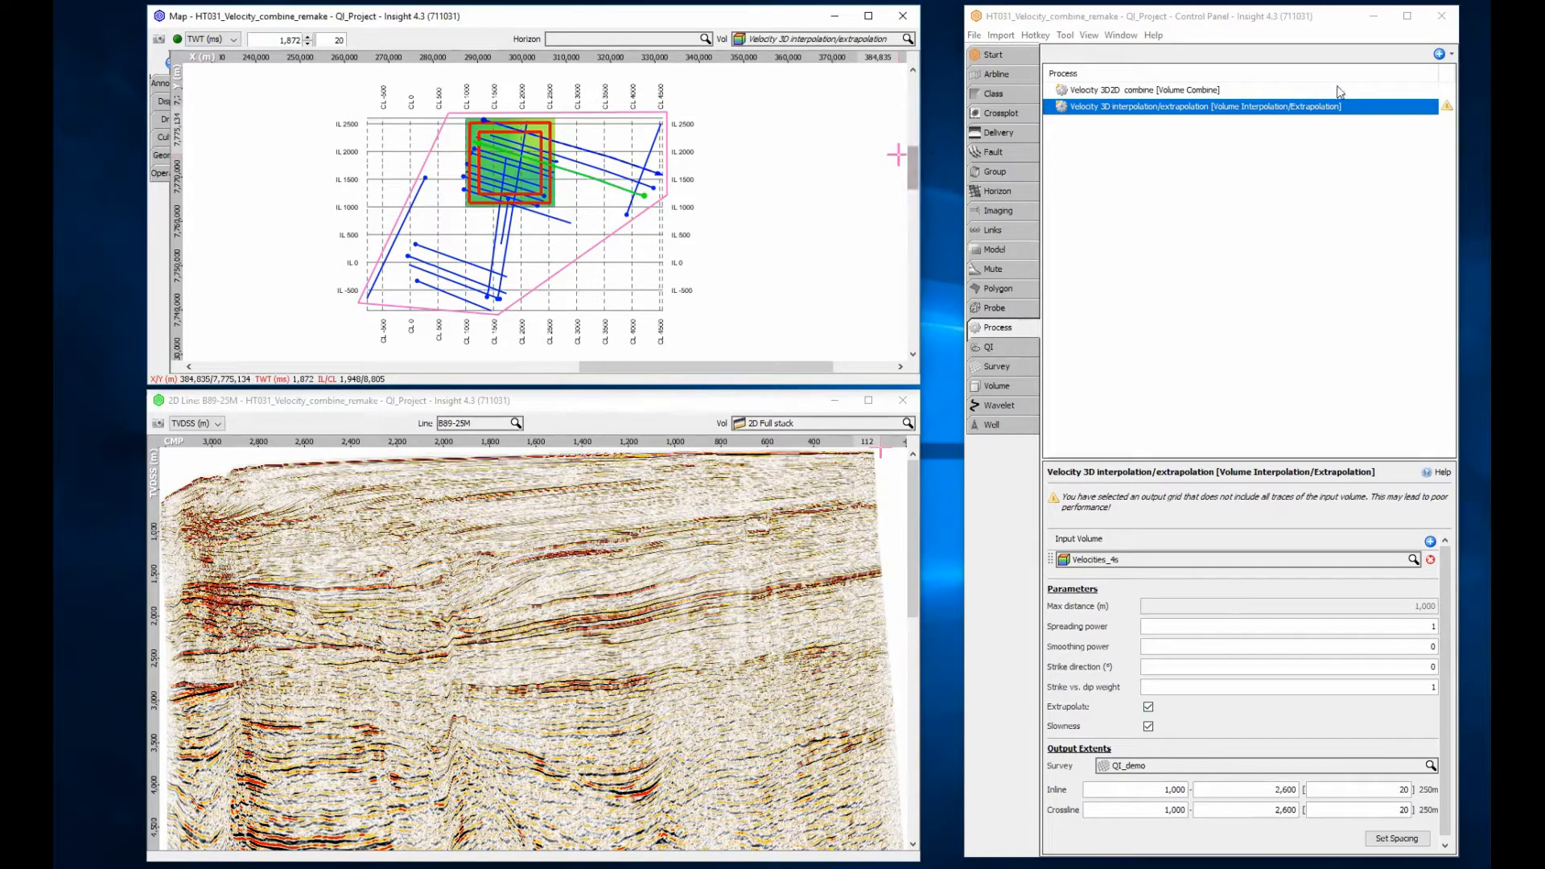
# Create a Volume Interpolation/Extrapolation process named "Velocity 2D interpolation/extrapolation"
pyautogui.click(1440, 53)
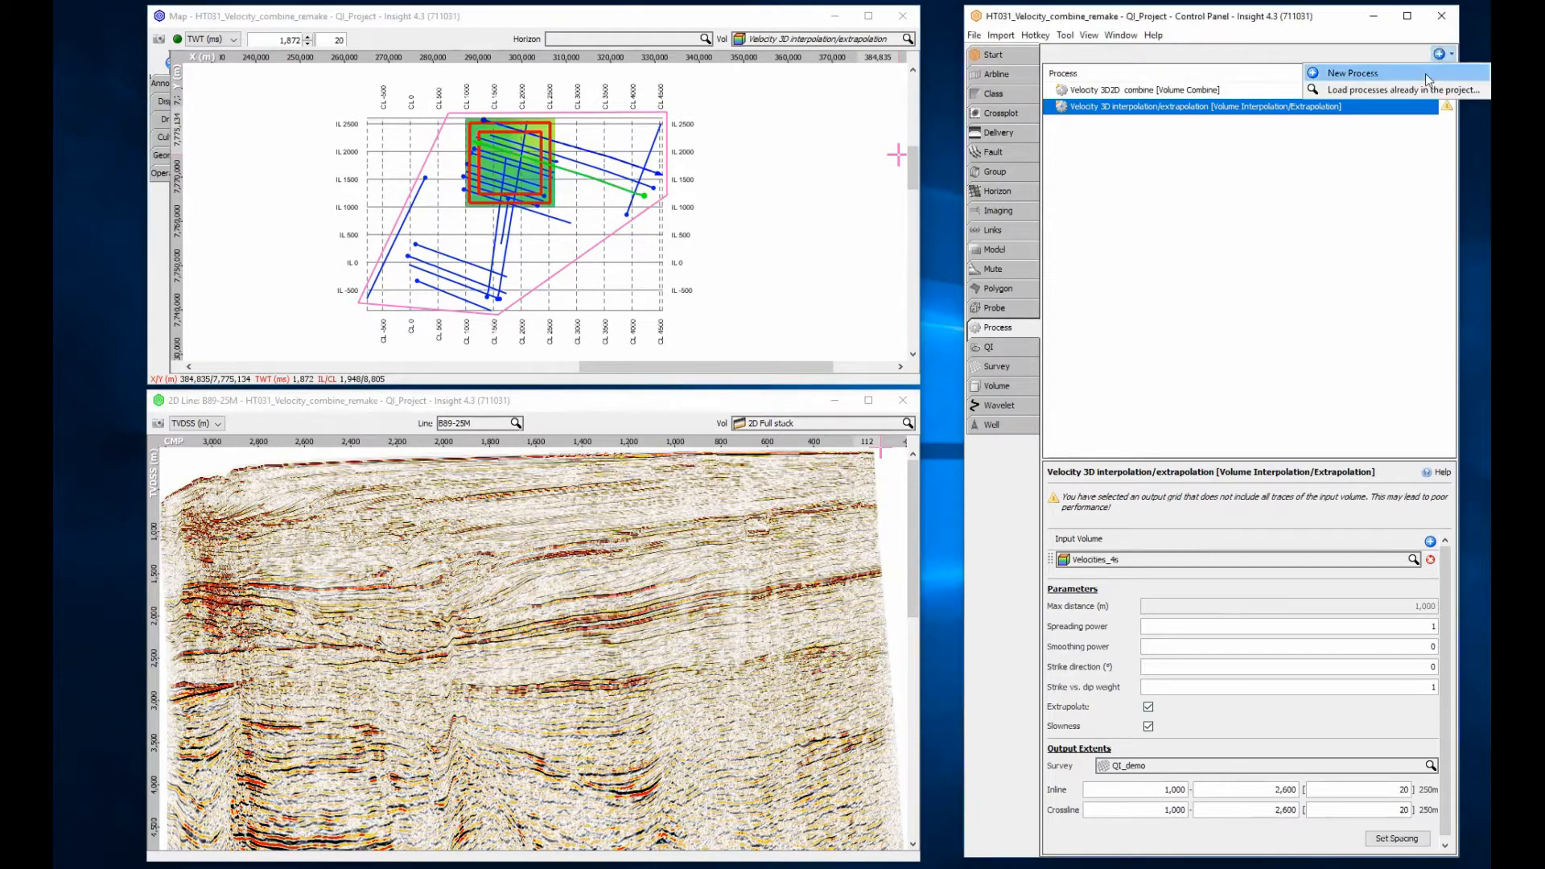
pyautogui.click(1427, 77)
pyautogui.write('inter')
pyautogui.press('Down')
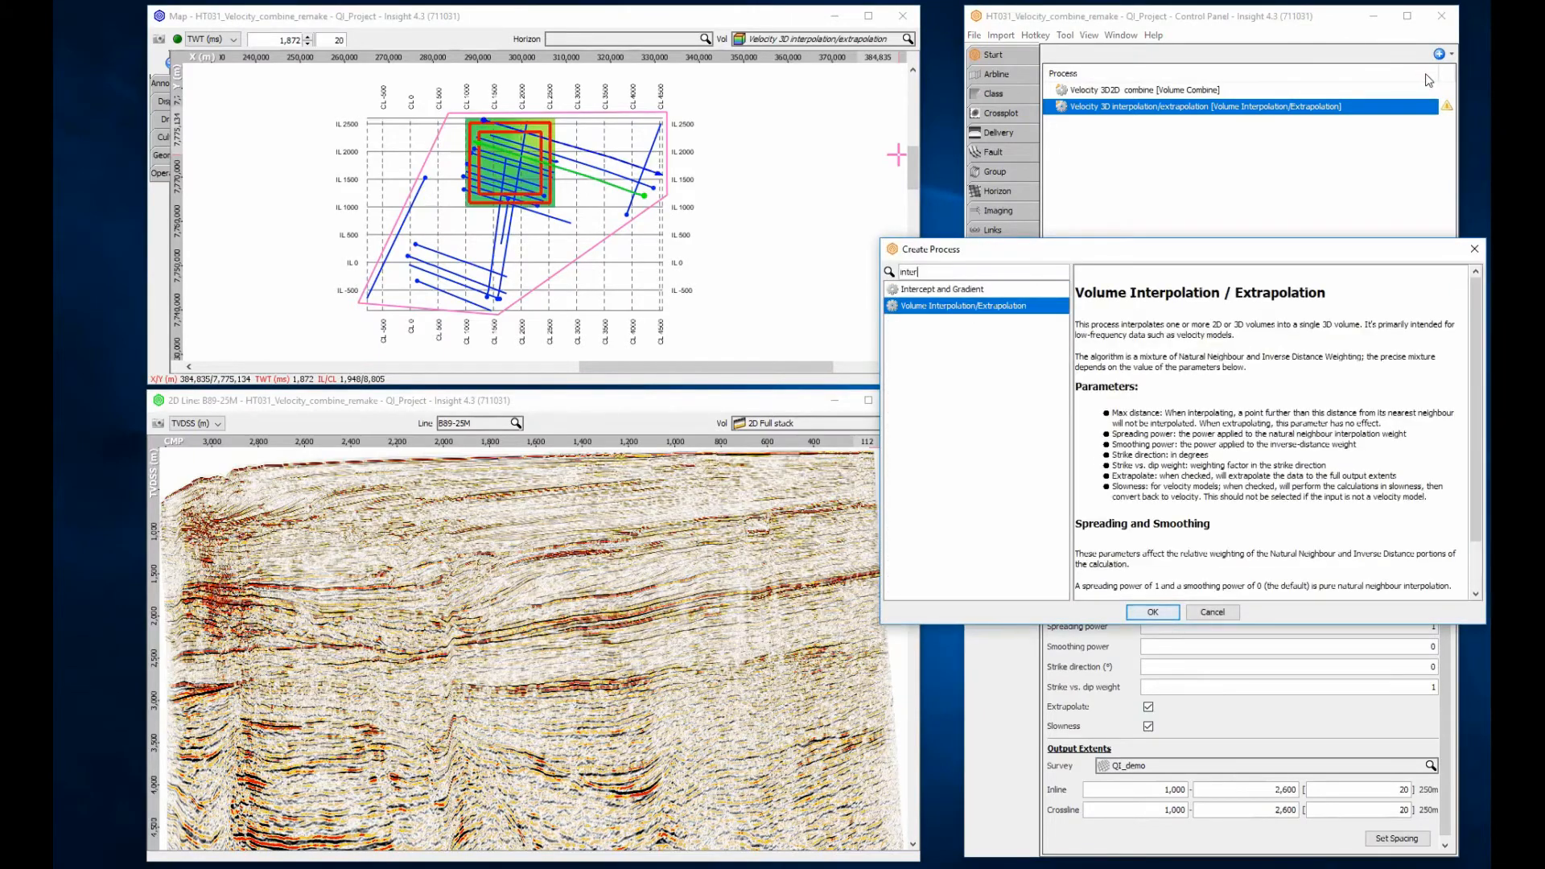
pyautogui.press('Return')
pyautogui.doubleClick(1150, 315)
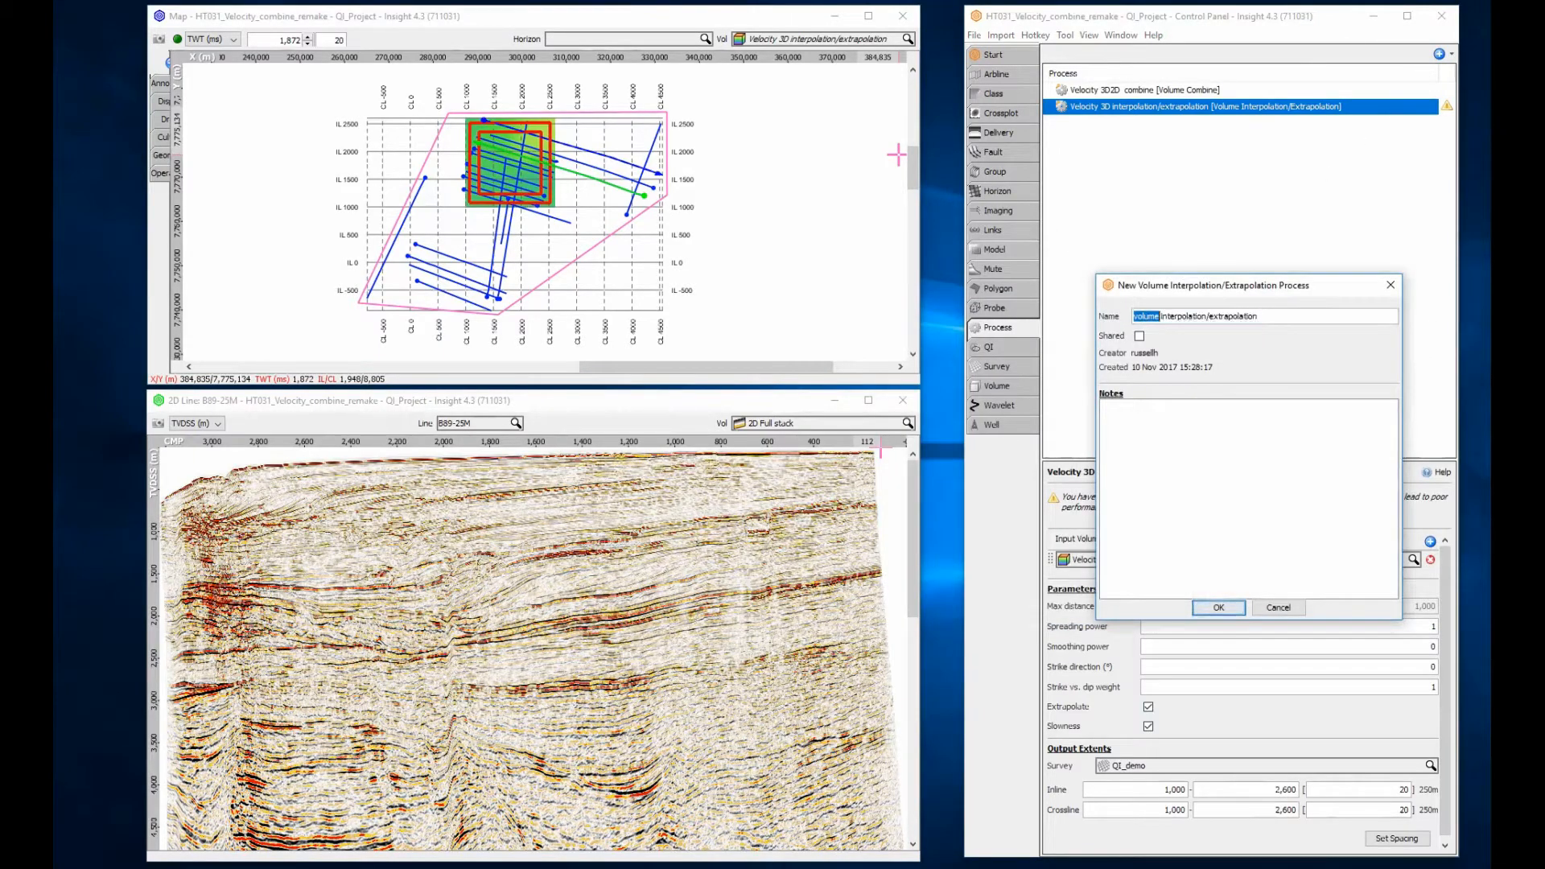
pyautogui.write('Velocity 2D')
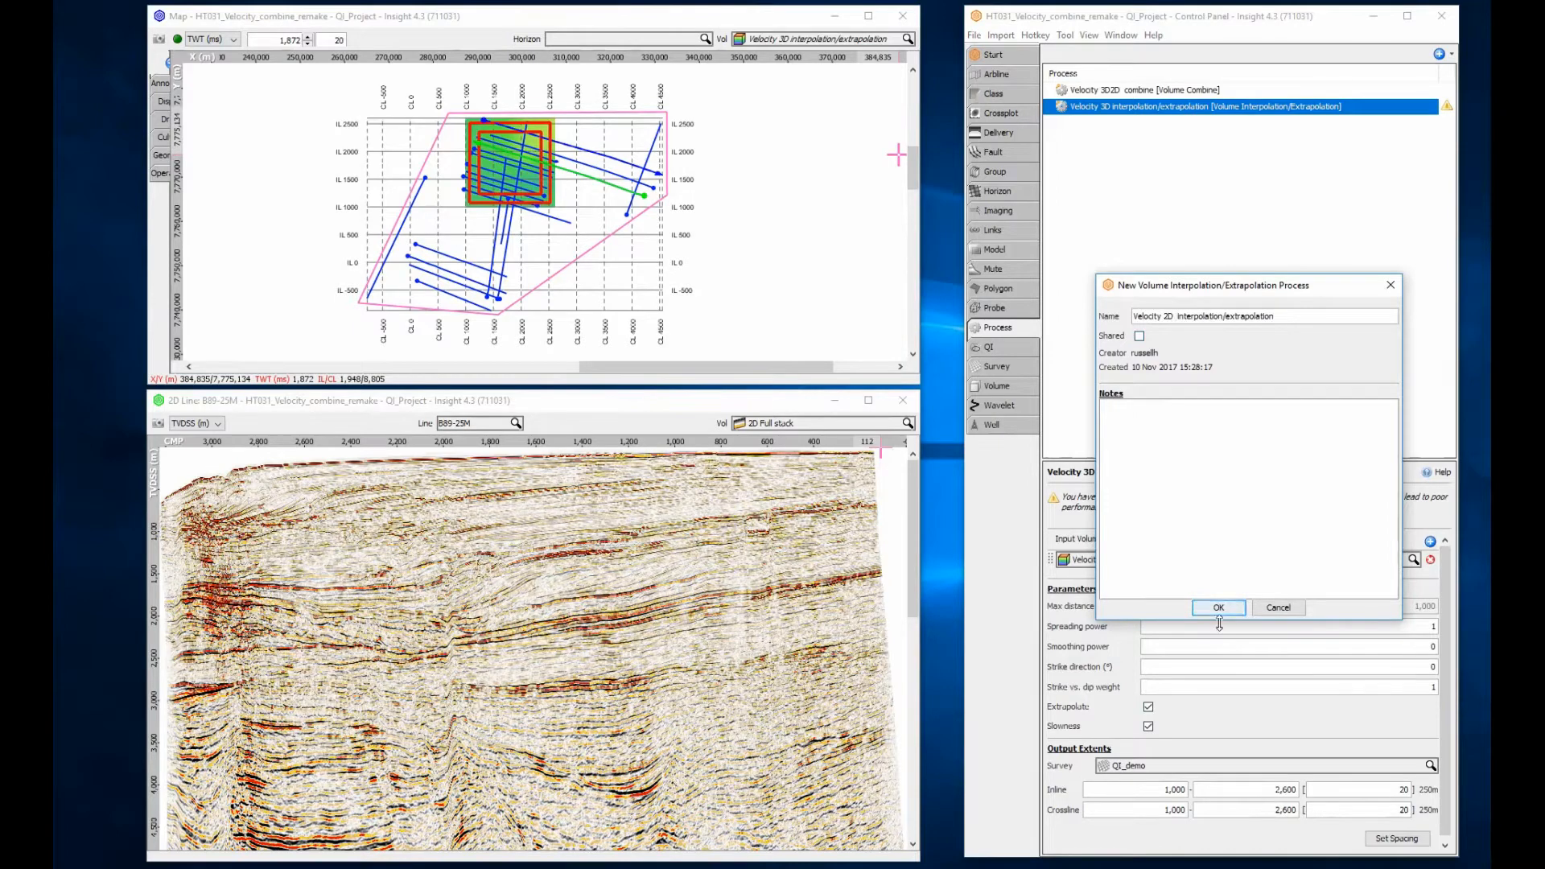
pyautogui.click(1219, 607)
# Set B89_NE_2DVelocity as the 2D process's input volume, enable Extrapolate, and choose QI_demo as the output survey
pyautogui.click(1204, 515)
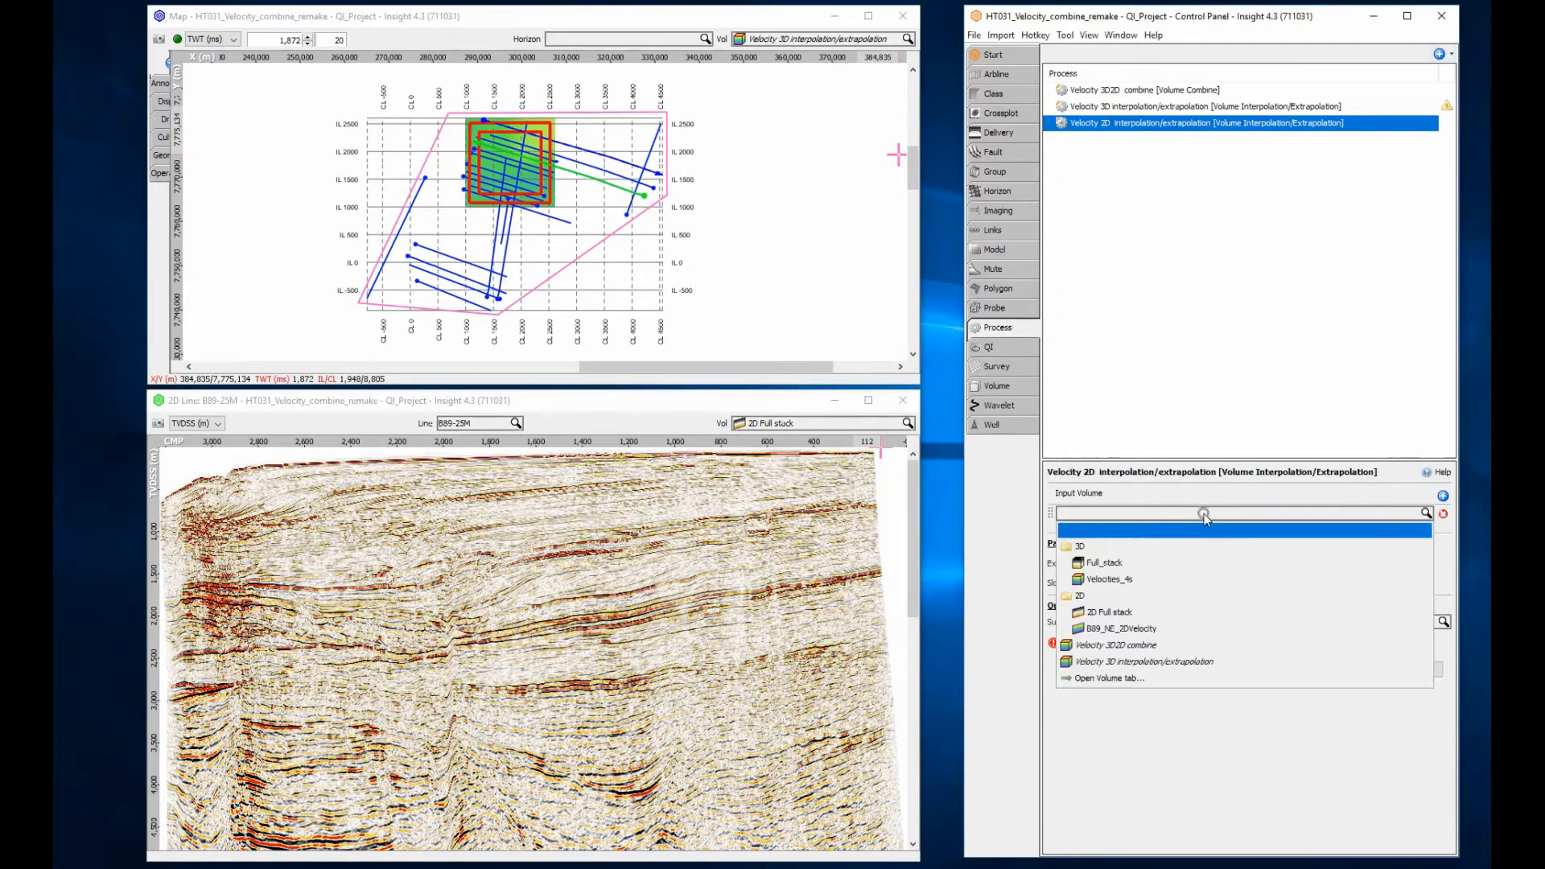
pyautogui.click(1170, 629)
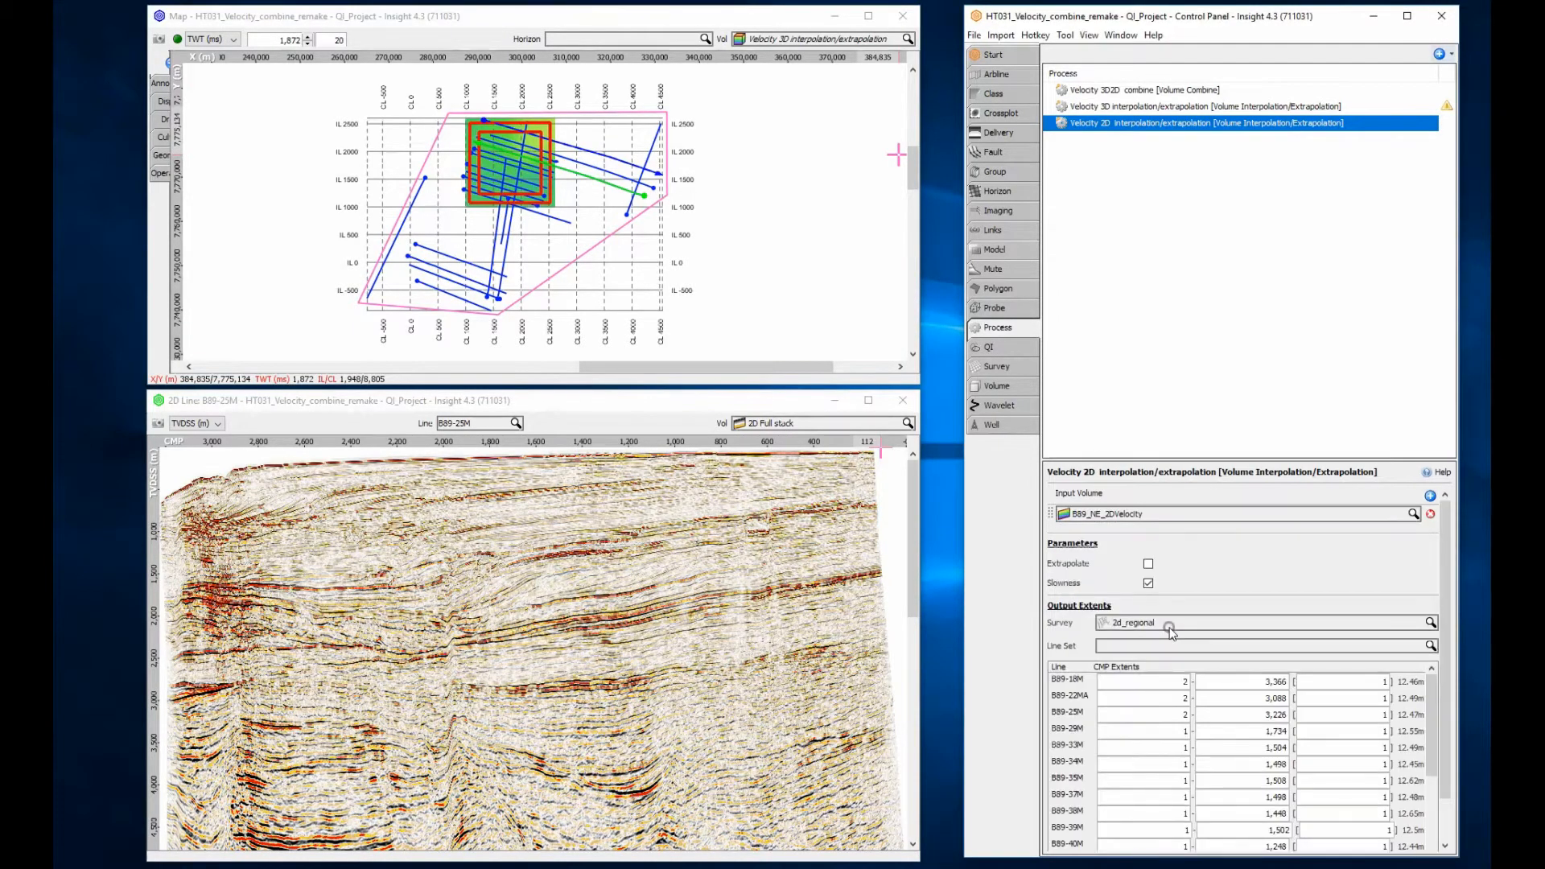
pyautogui.click(1156, 617)
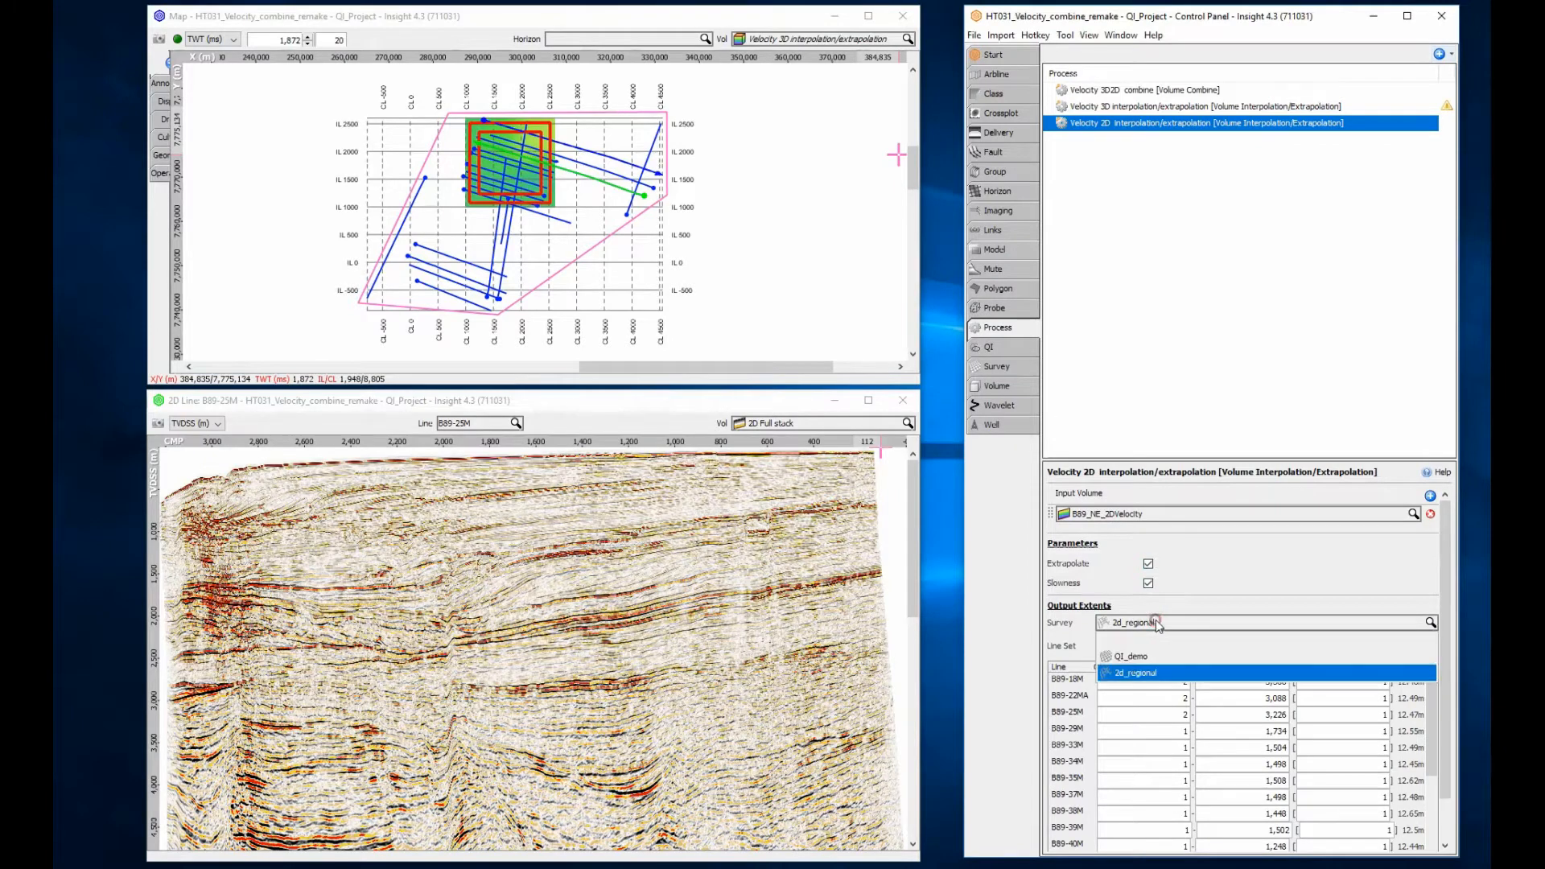
pyautogui.click(1156, 657)
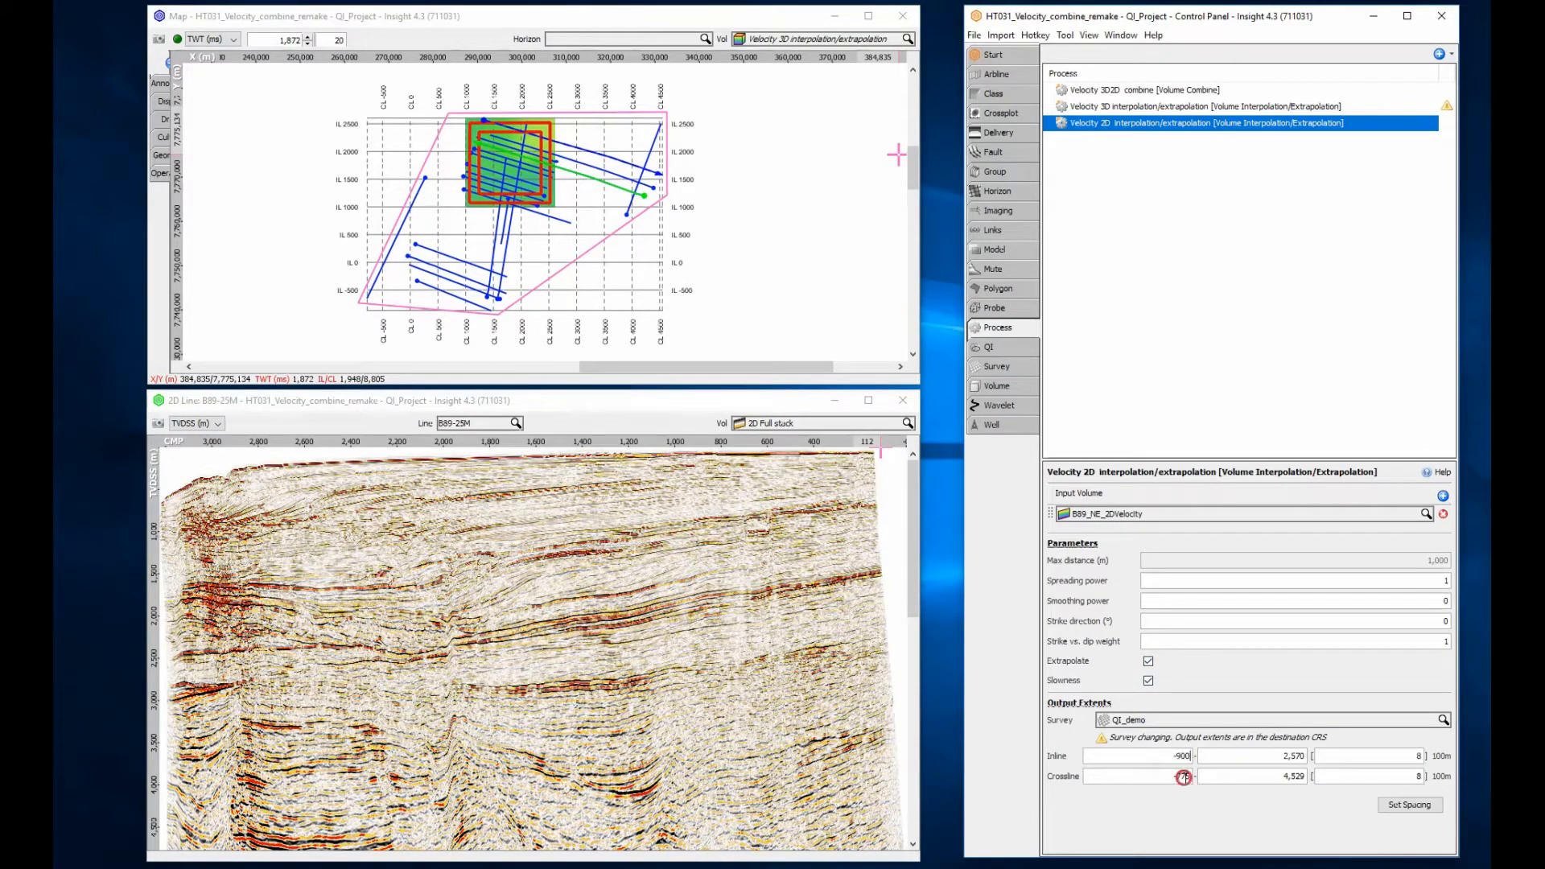
# Set the 2D process's output extents to inlines -900 to 2620 and crosslines -900 to 4620, both with an increment of 20
pyautogui.doubleClick(1183, 777)
pyautogui.write('-8')
pyautogui.doubleClick(1250, 756)
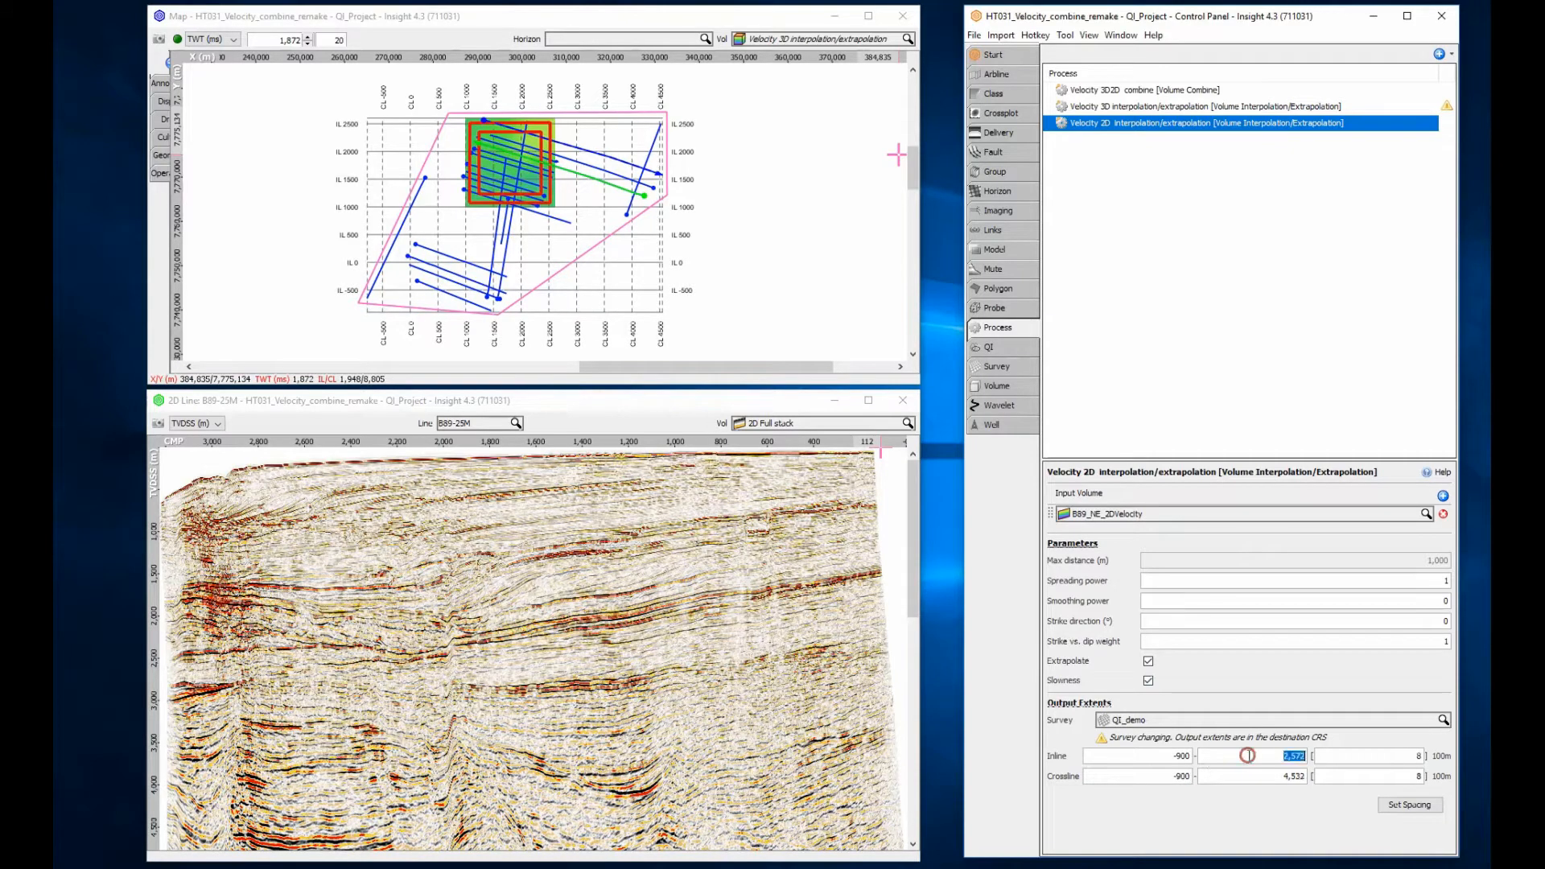
pyautogui.write('2600')
pyautogui.doubleClick(1244, 777)
pyautogui.write('4')
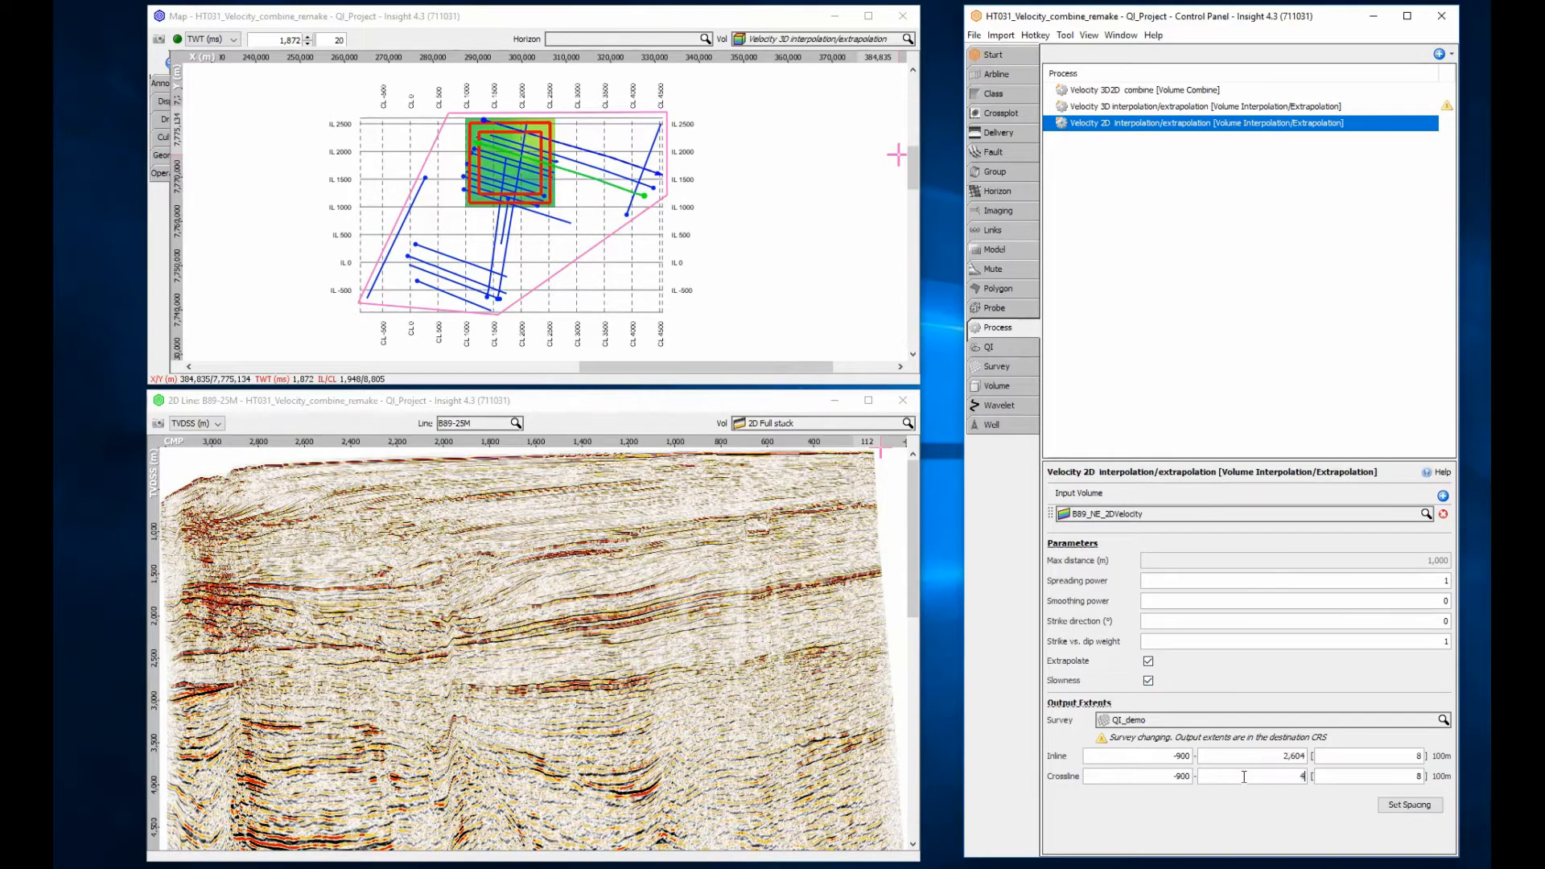
pyautogui.write('20')
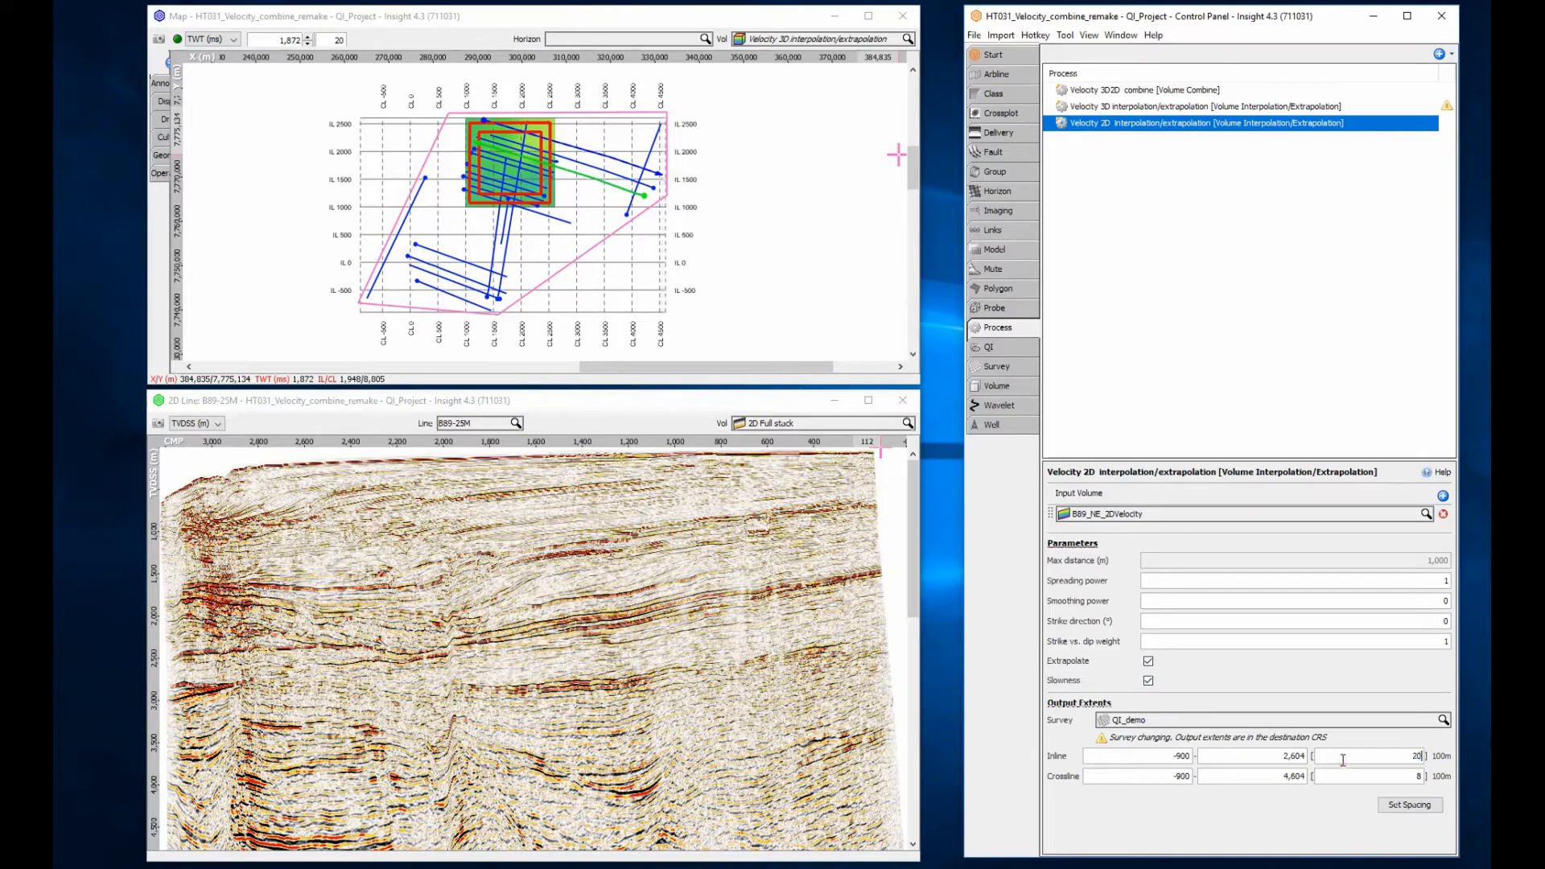
pyautogui.doubleClick(1344, 774)
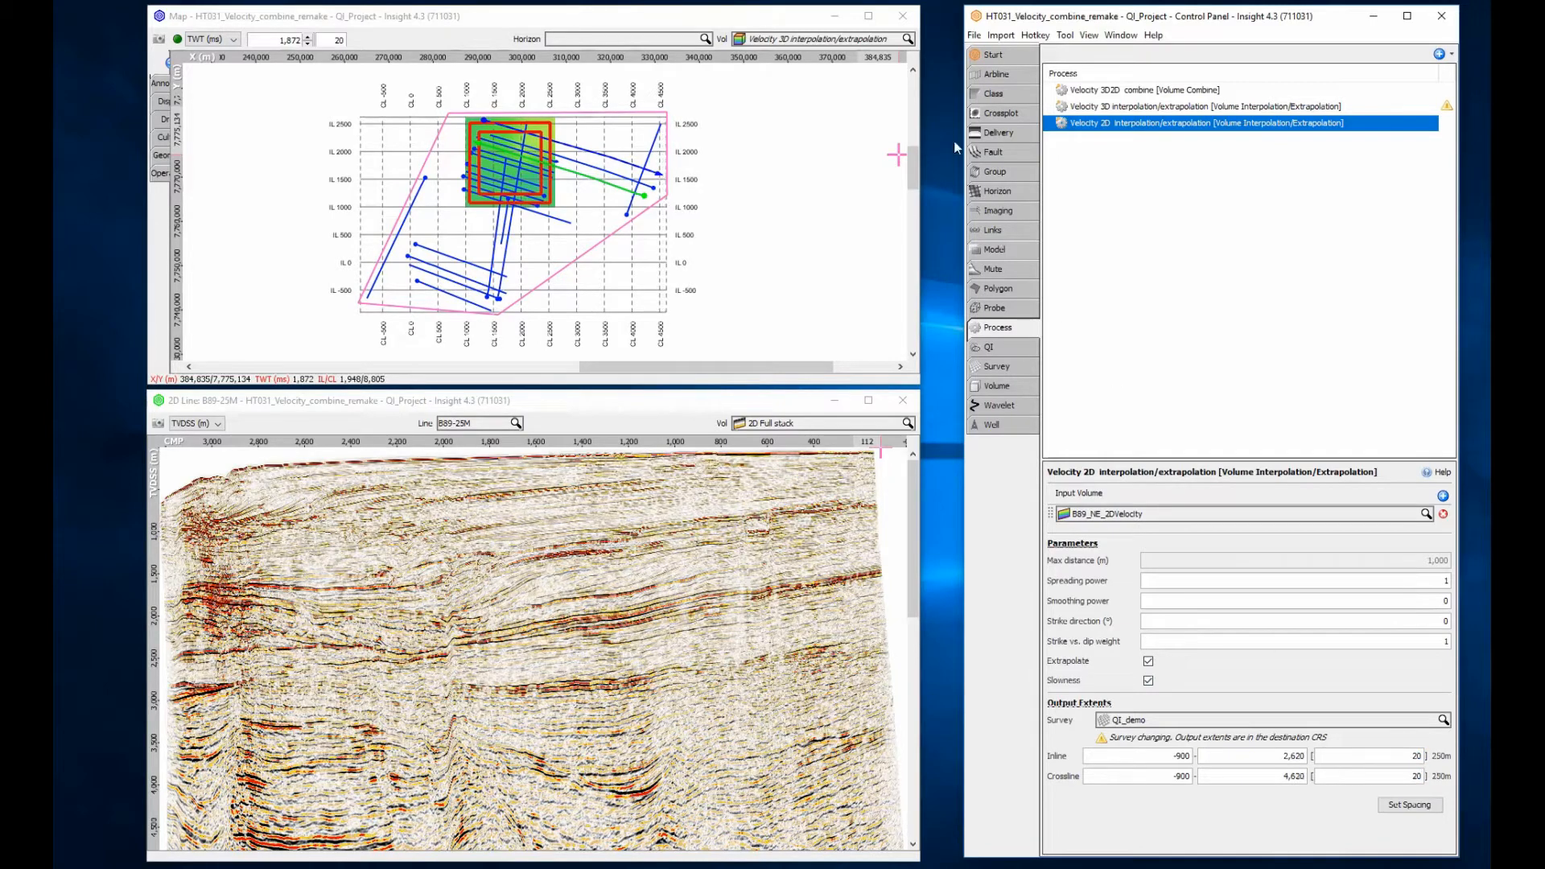
# View the Velocity 2D interpolation/extrapolation volume on the map and clear the map's volume display
pyautogui.click(864, 40)
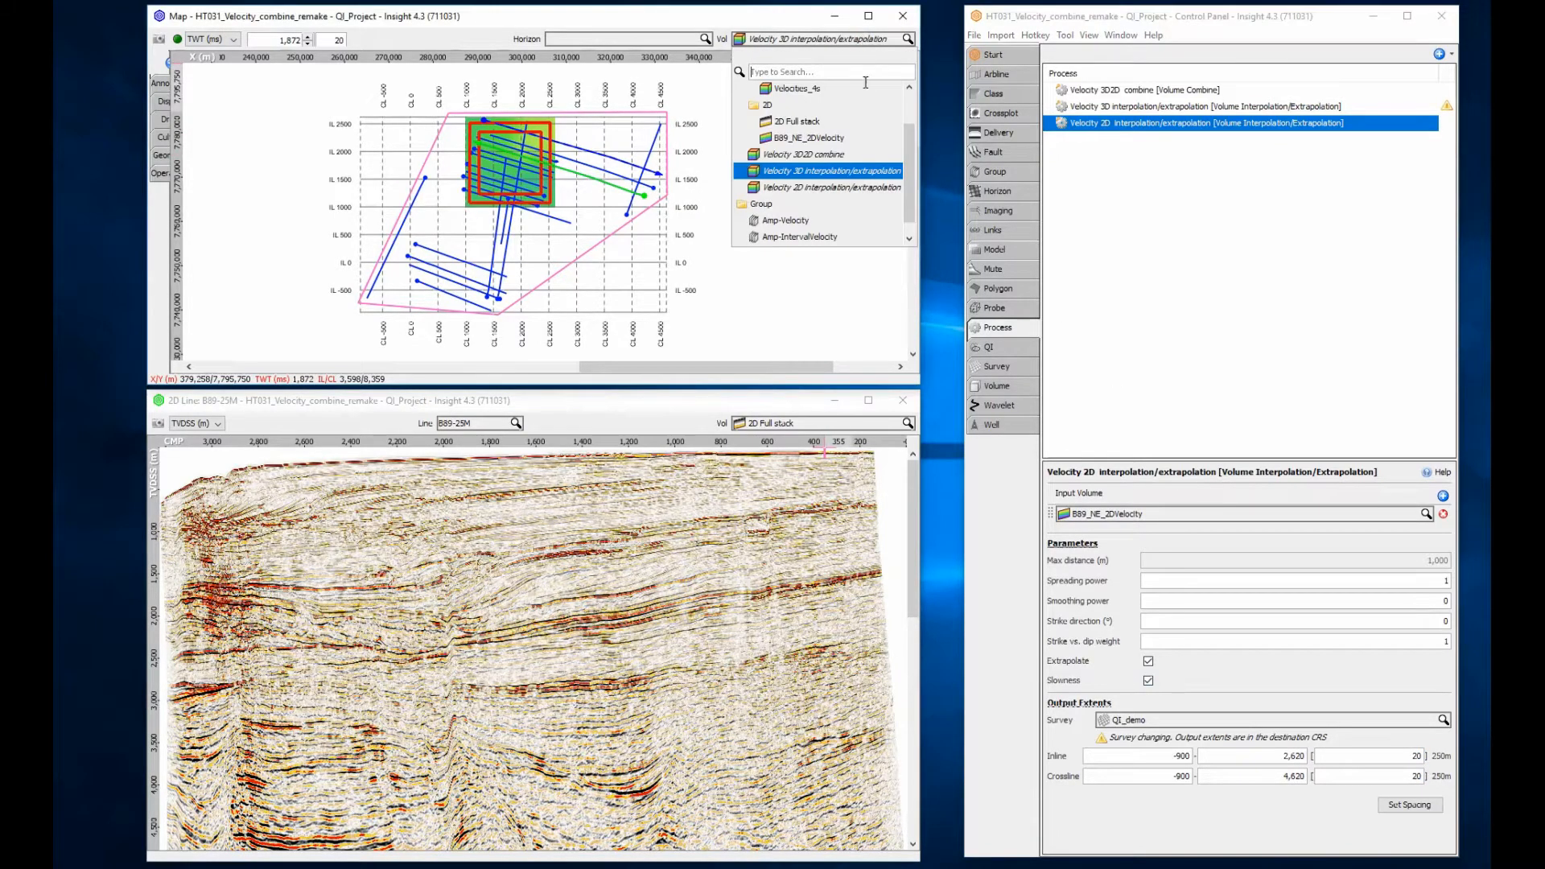
pyautogui.click(861, 186)
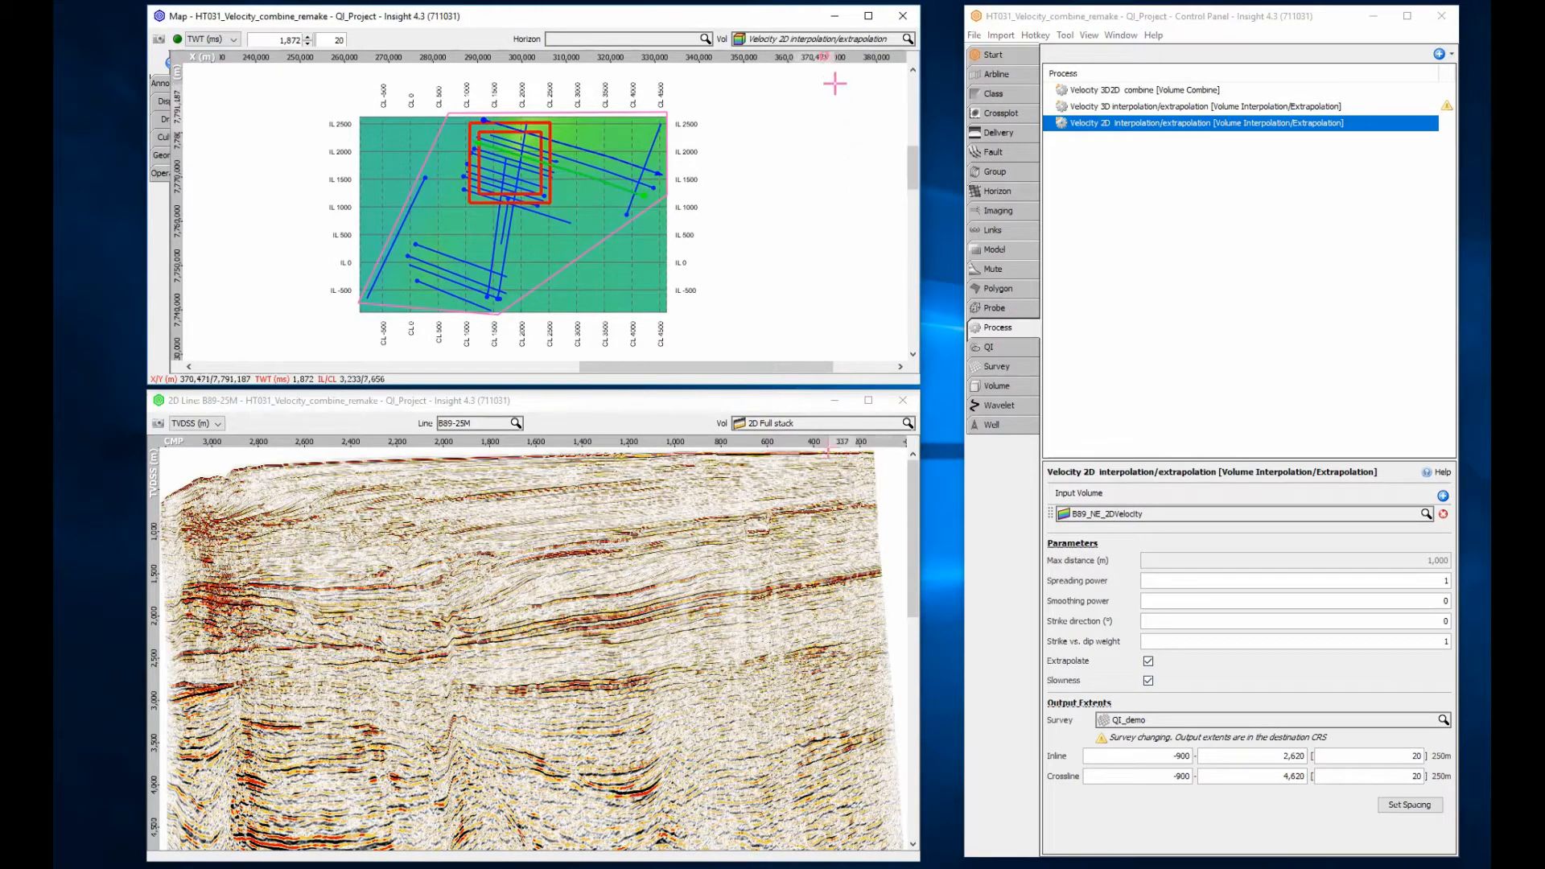
pyautogui.click(818, 40)
pyautogui.click(818, 52)
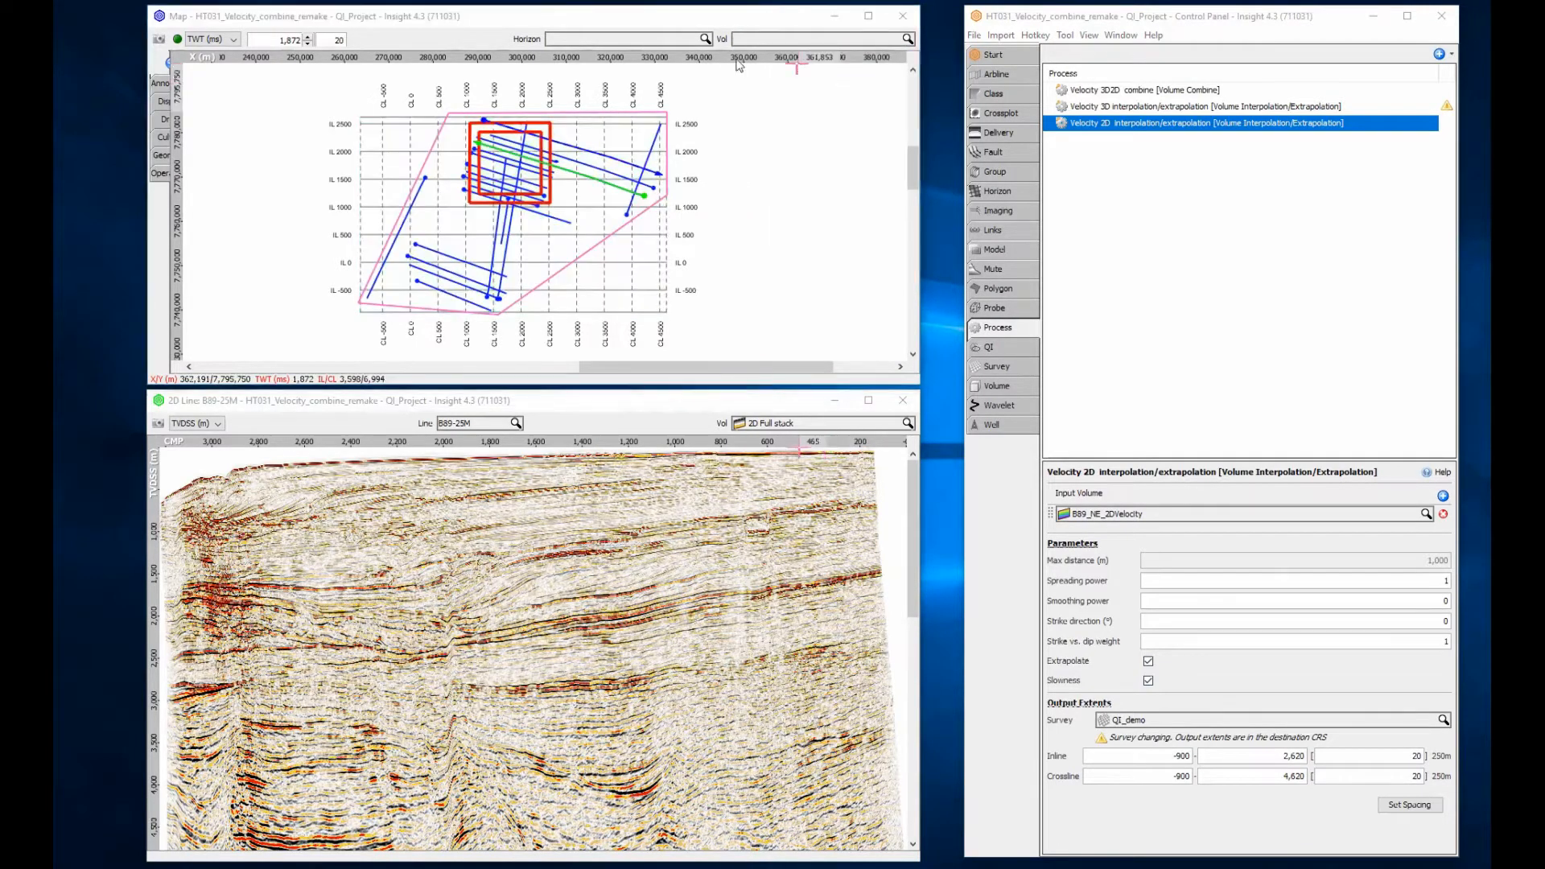
# Create a new constant TWT horizon of 0 ms on the map, filling the Lineset_B89_NE polygon
pyautogui.click(160, 173)
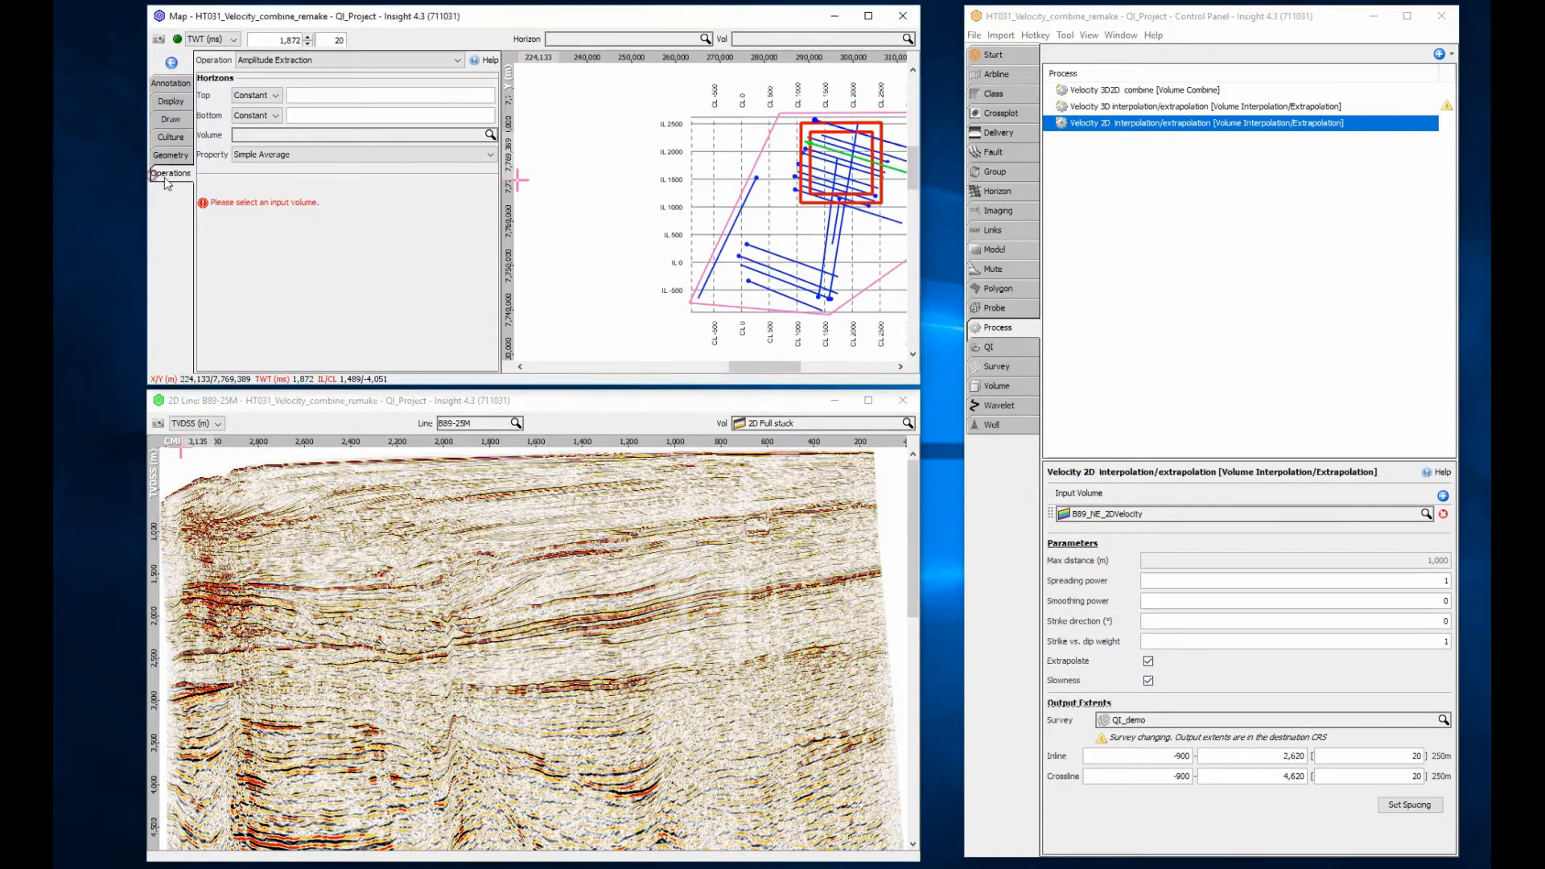
pyautogui.moveTo(791, 195); pyautogui.dragTo(655, 195)
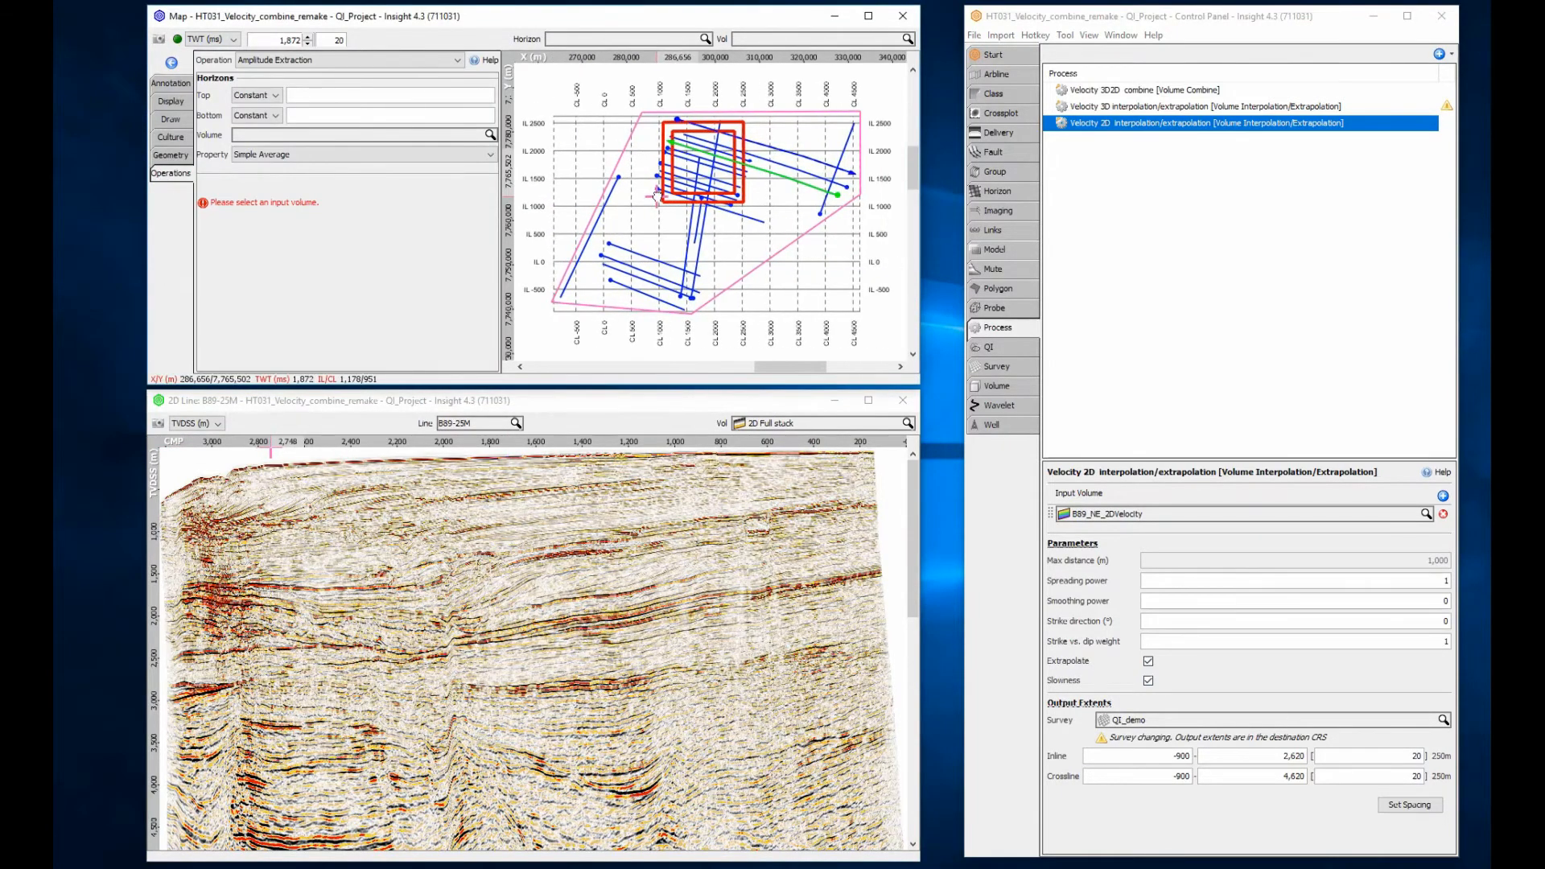
pyautogui.click(331, 62)
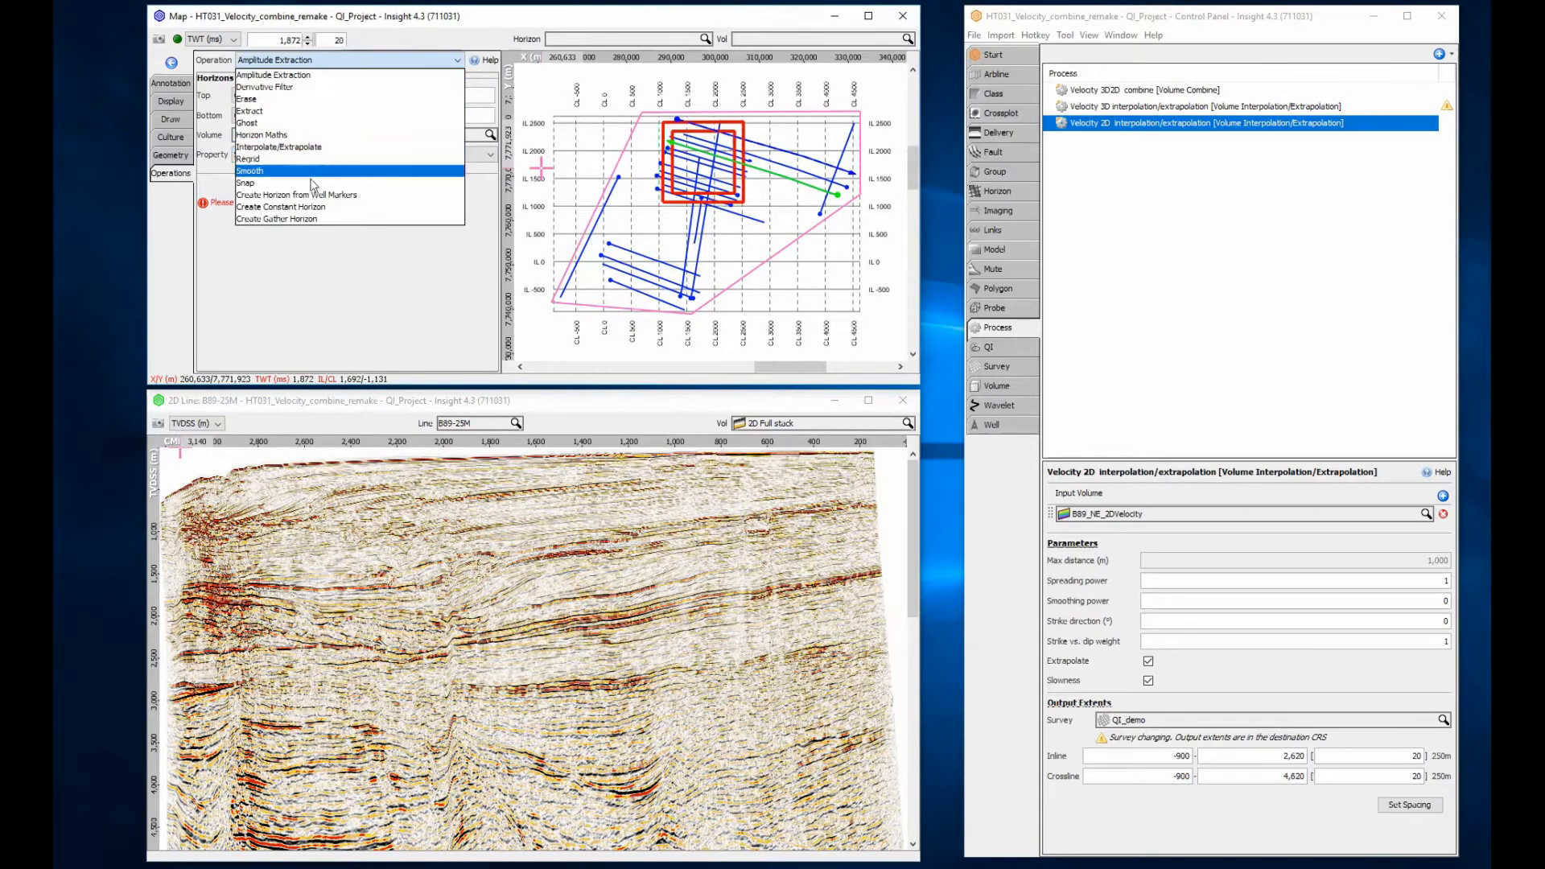
pyautogui.click(313, 206)
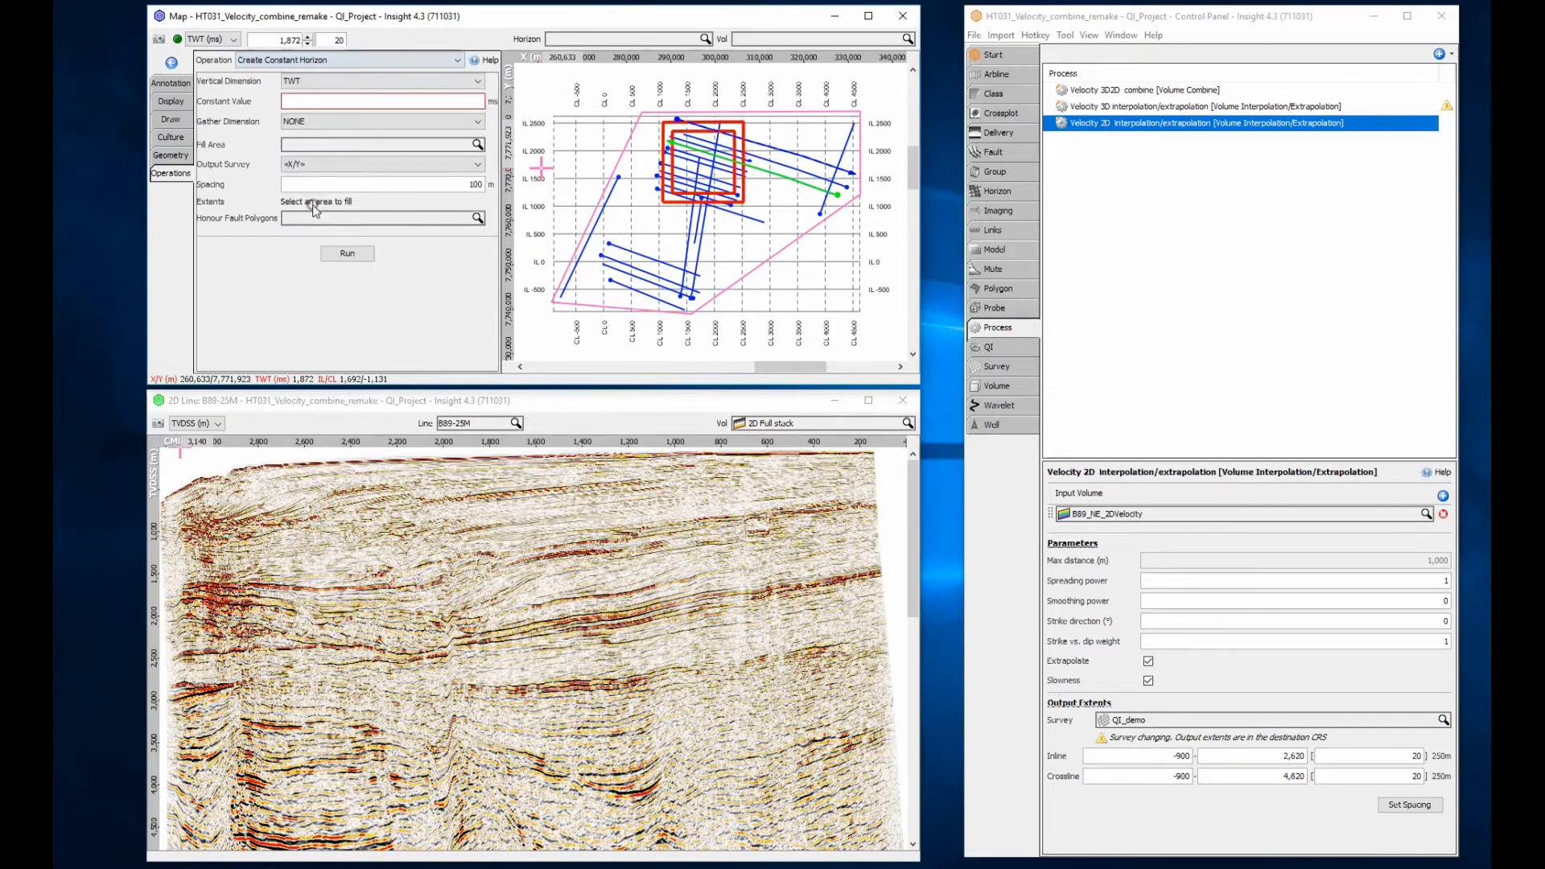
pyautogui.click(435, 106)
pyautogui.write('0')
pyautogui.click(427, 145)
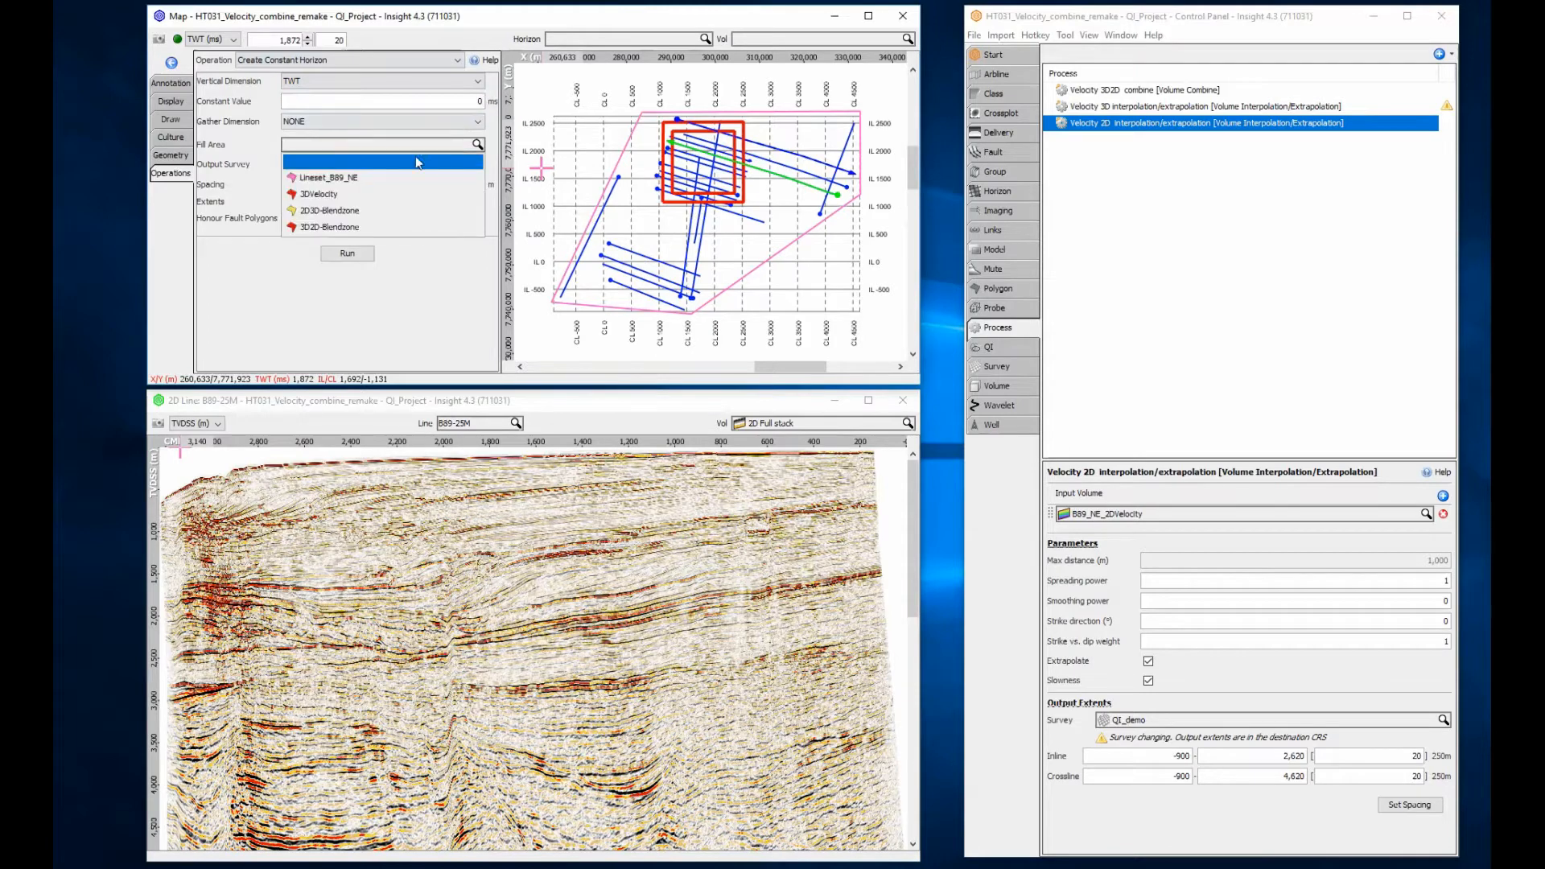
pyautogui.click(411, 171)
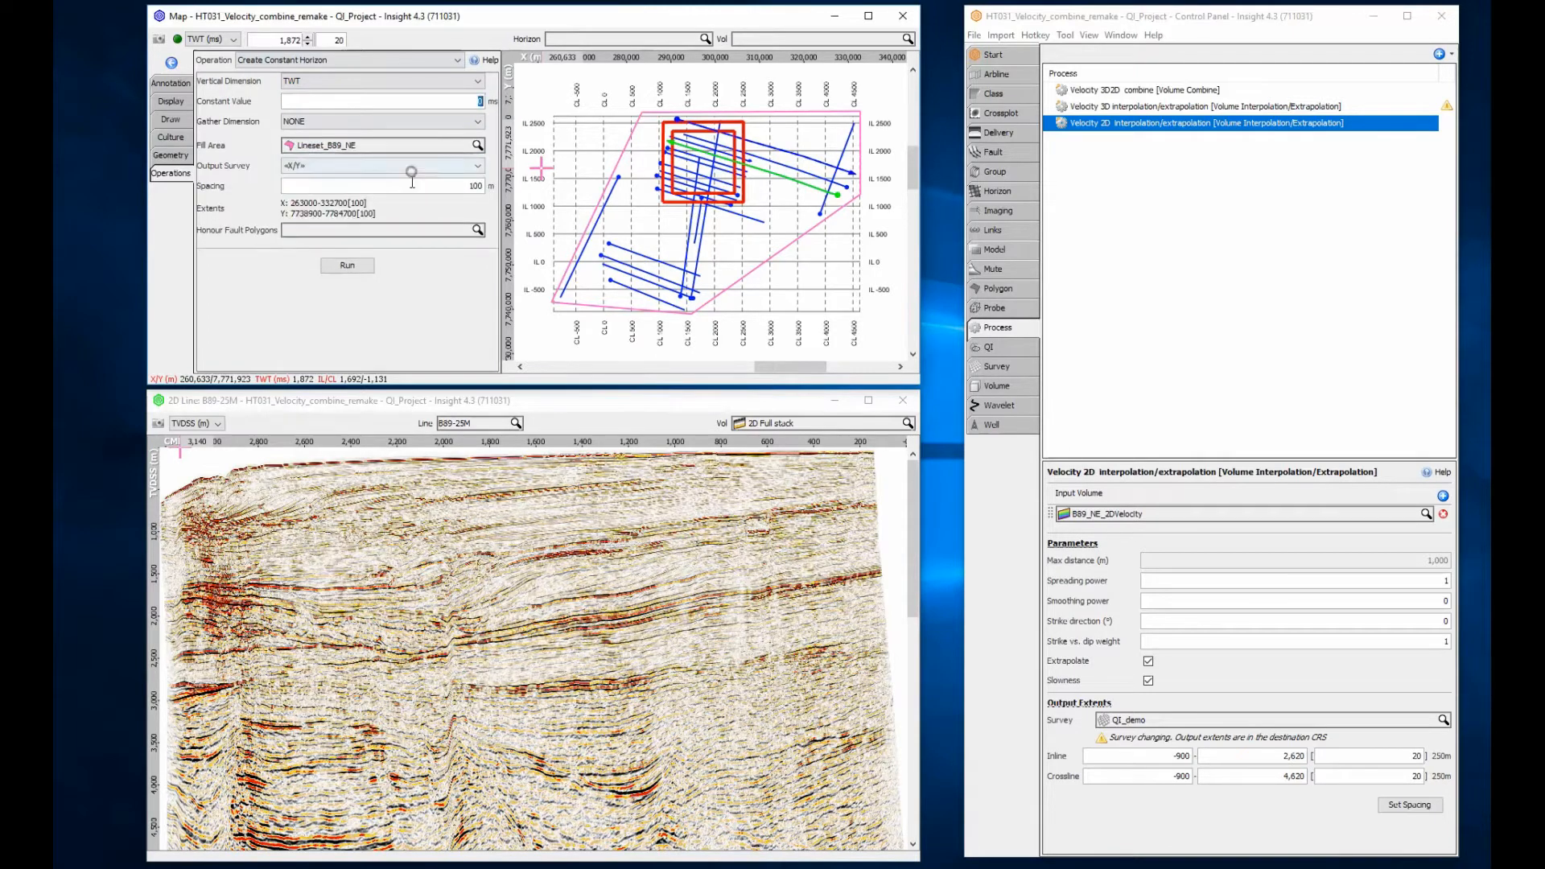
pyautogui.click(370, 270)
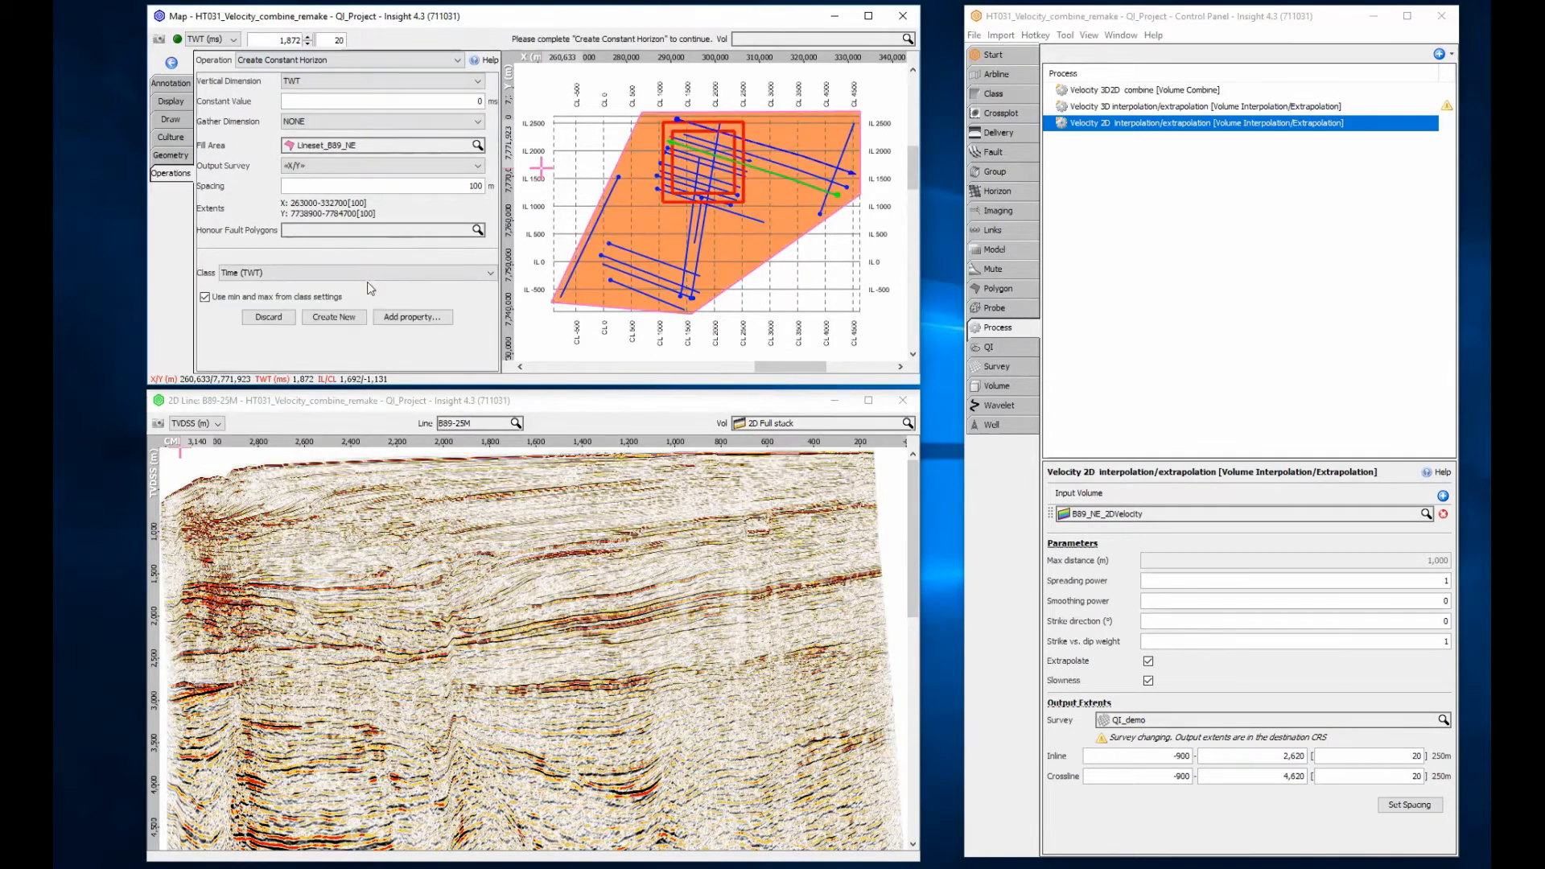
pyautogui.click(348, 316)
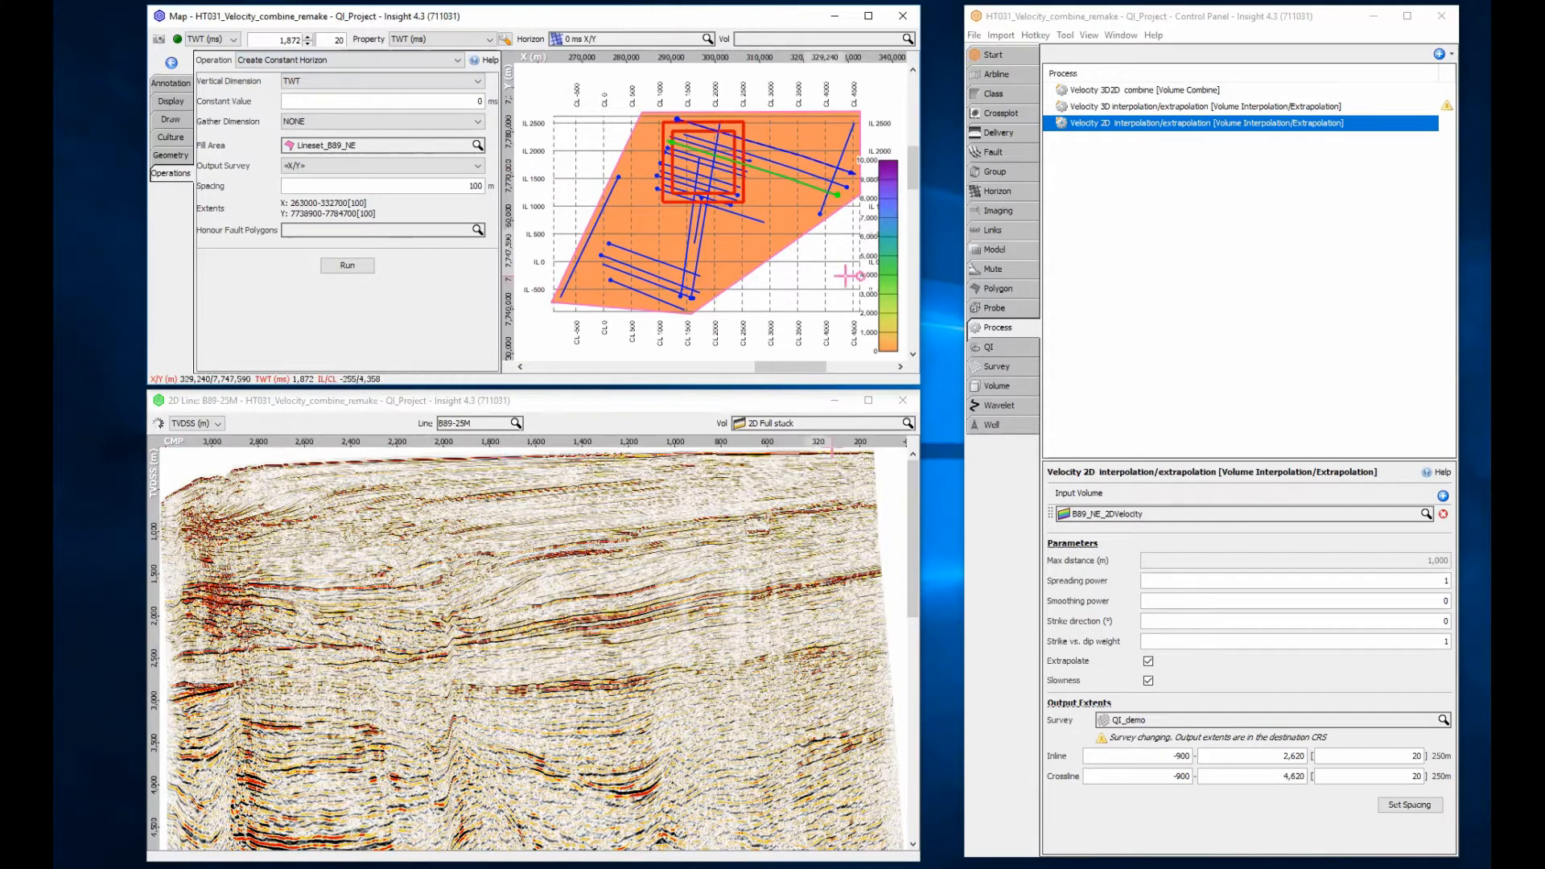
# Rename the 0 ms X/Y horizon as "2D Constant 0 ms X/Y"
pyautogui.click(997, 191)
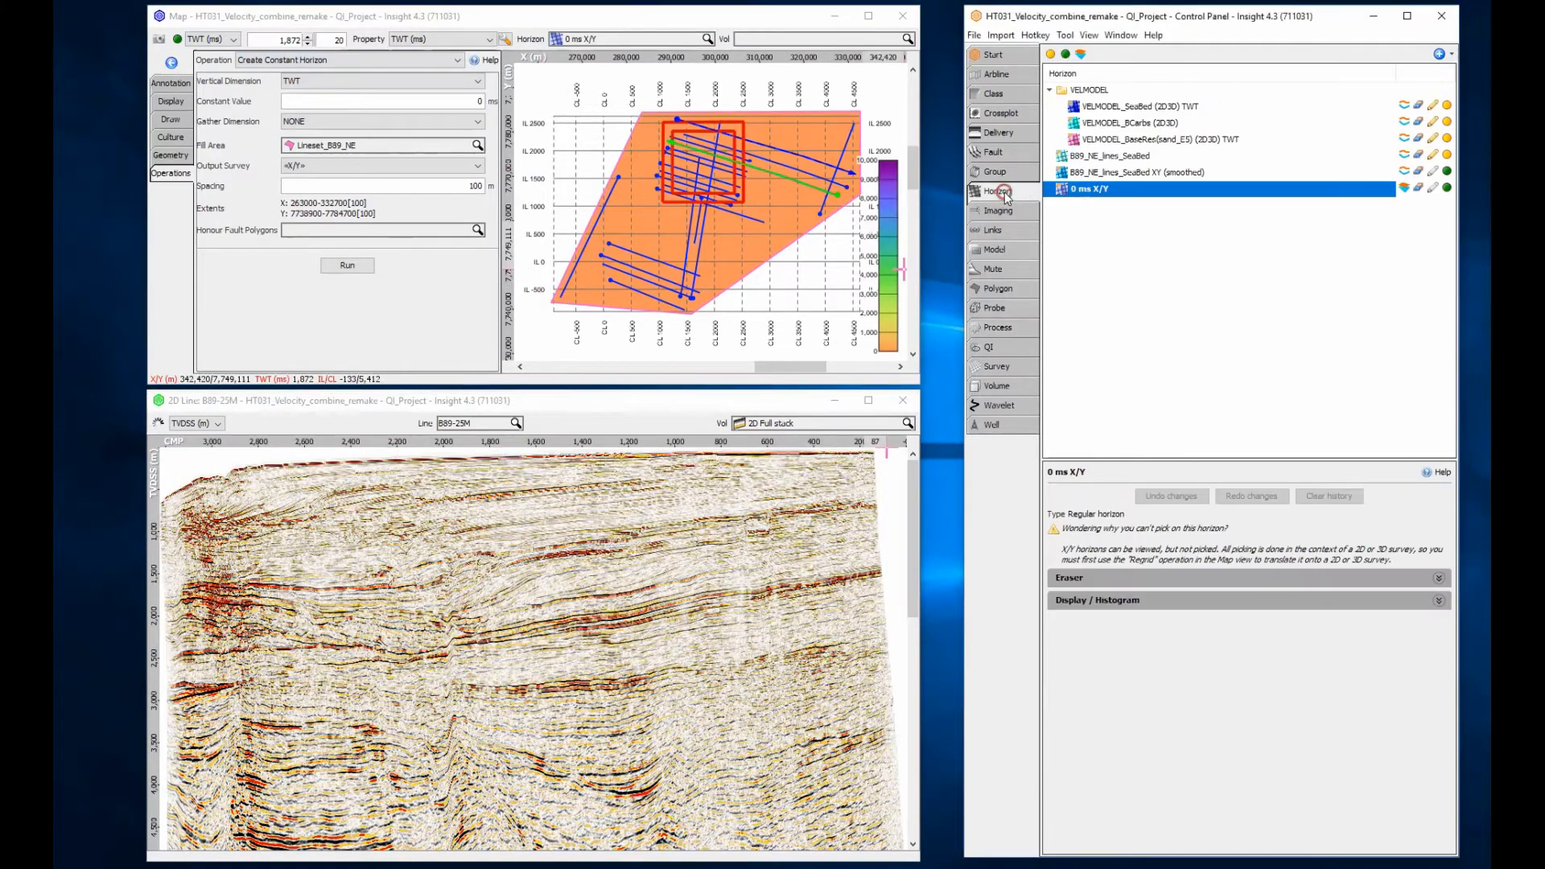
pyautogui.doubleClick(1077, 190)
pyautogui.click(1191, 240)
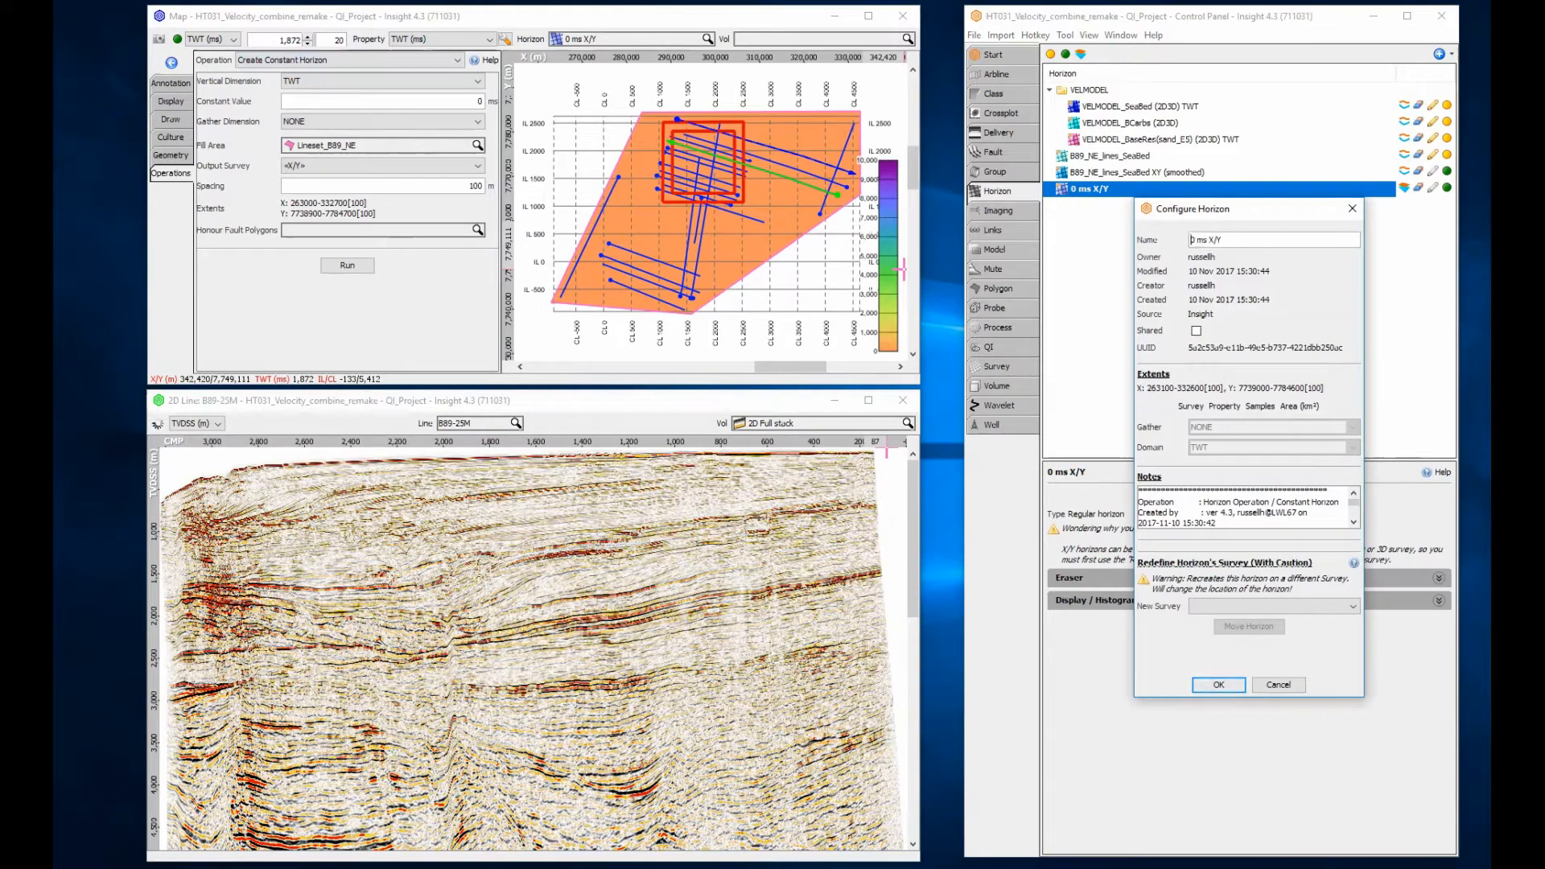
pyautogui.write('2D Constant')
pyautogui.click(1219, 684)
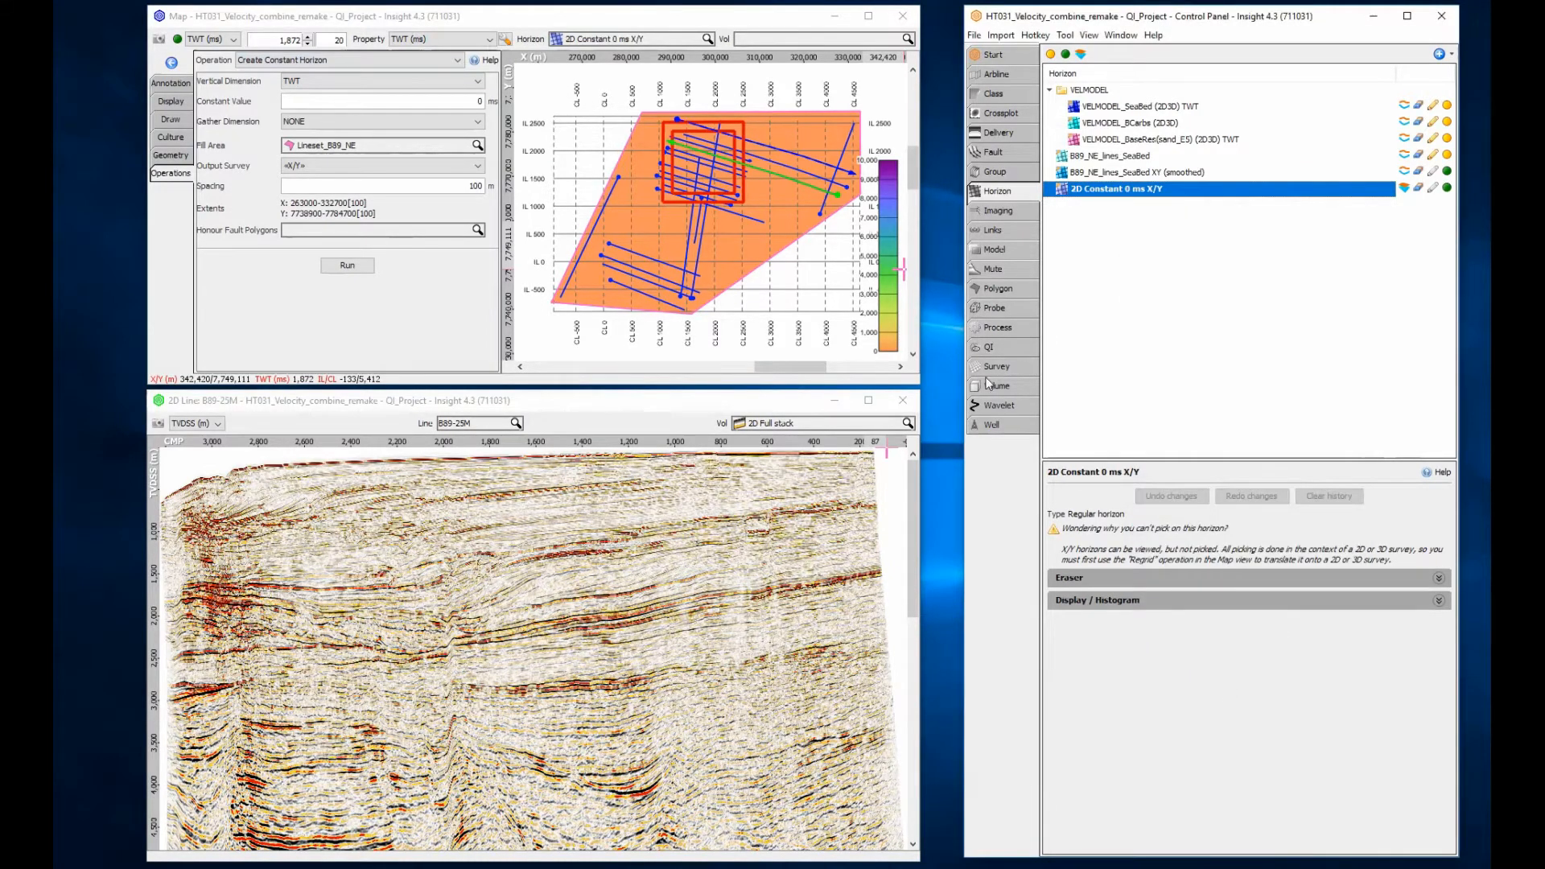
# Erase the 2D Constant 0 ms X/Y horizon inside the 3D2D-Blendzone polygon
pyautogui.click(376, 62)
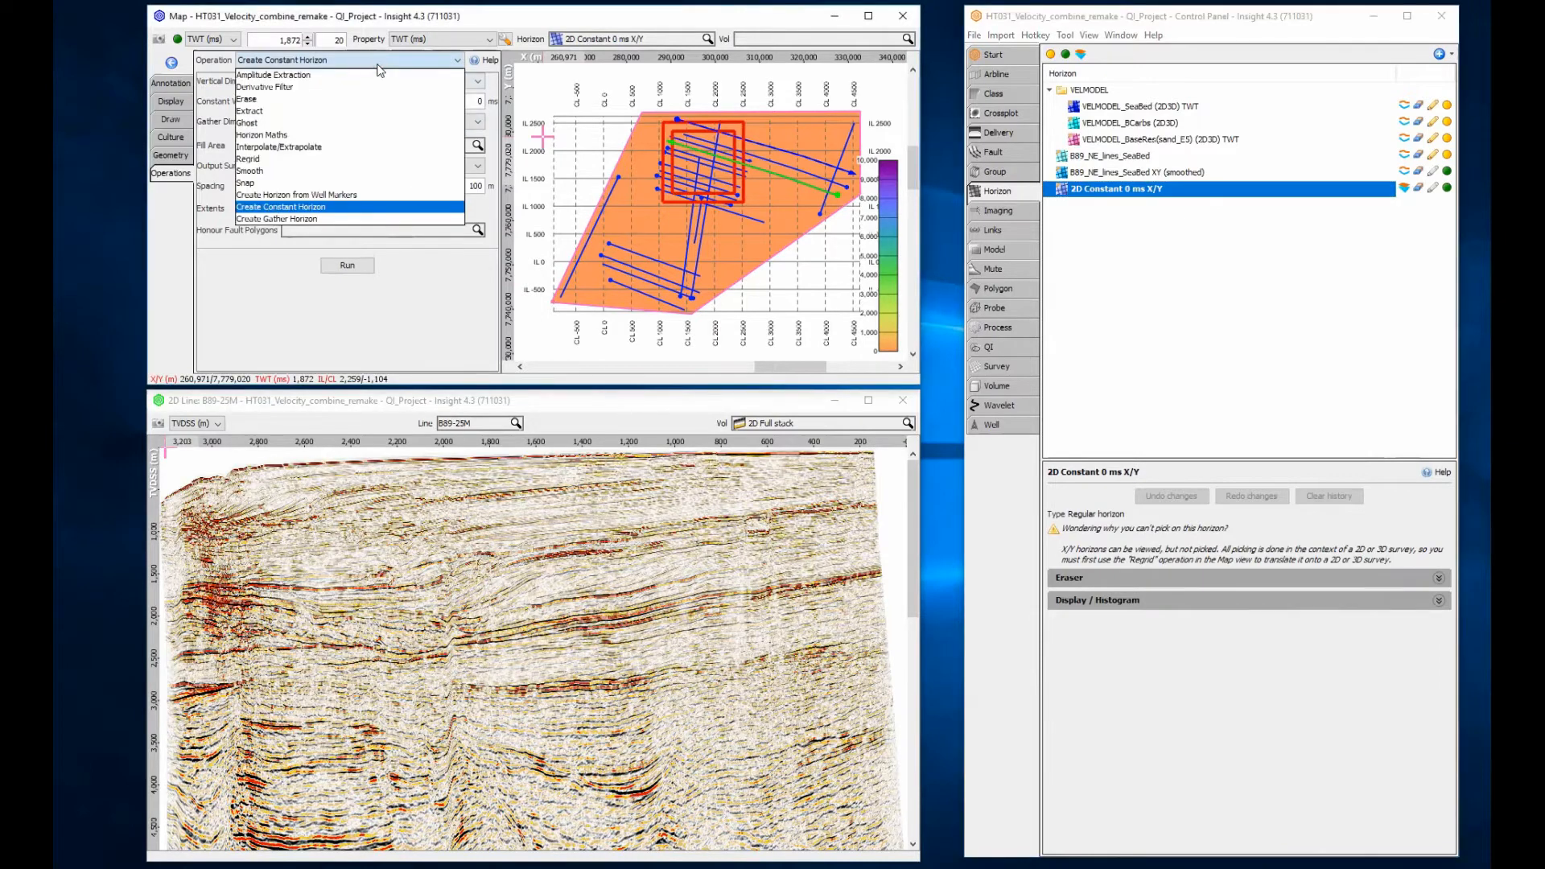
pyautogui.click(305, 99)
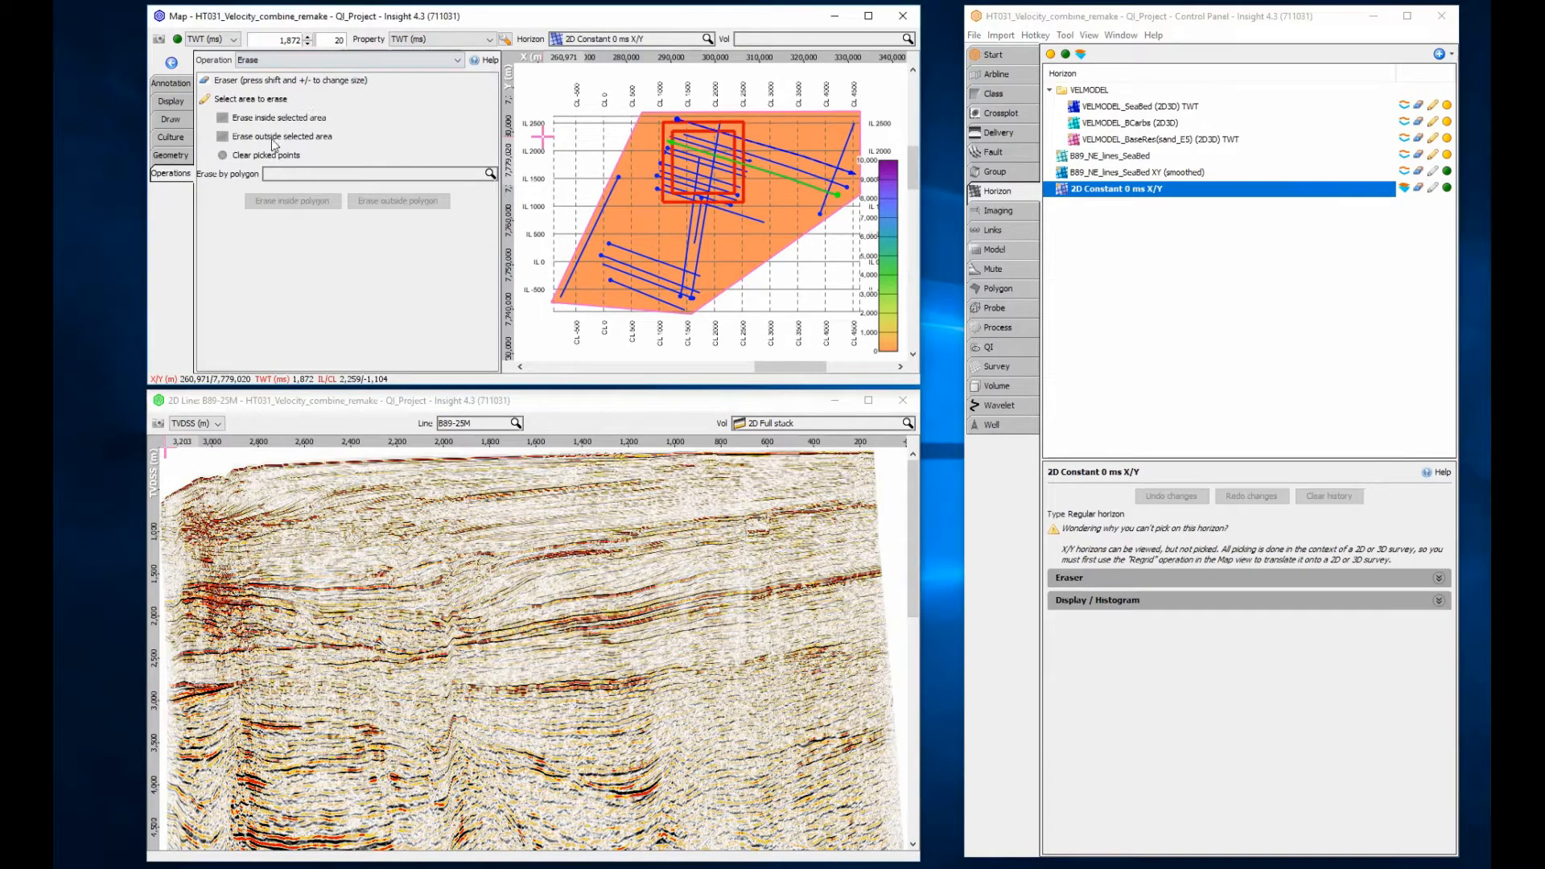
pyautogui.click(277, 174)
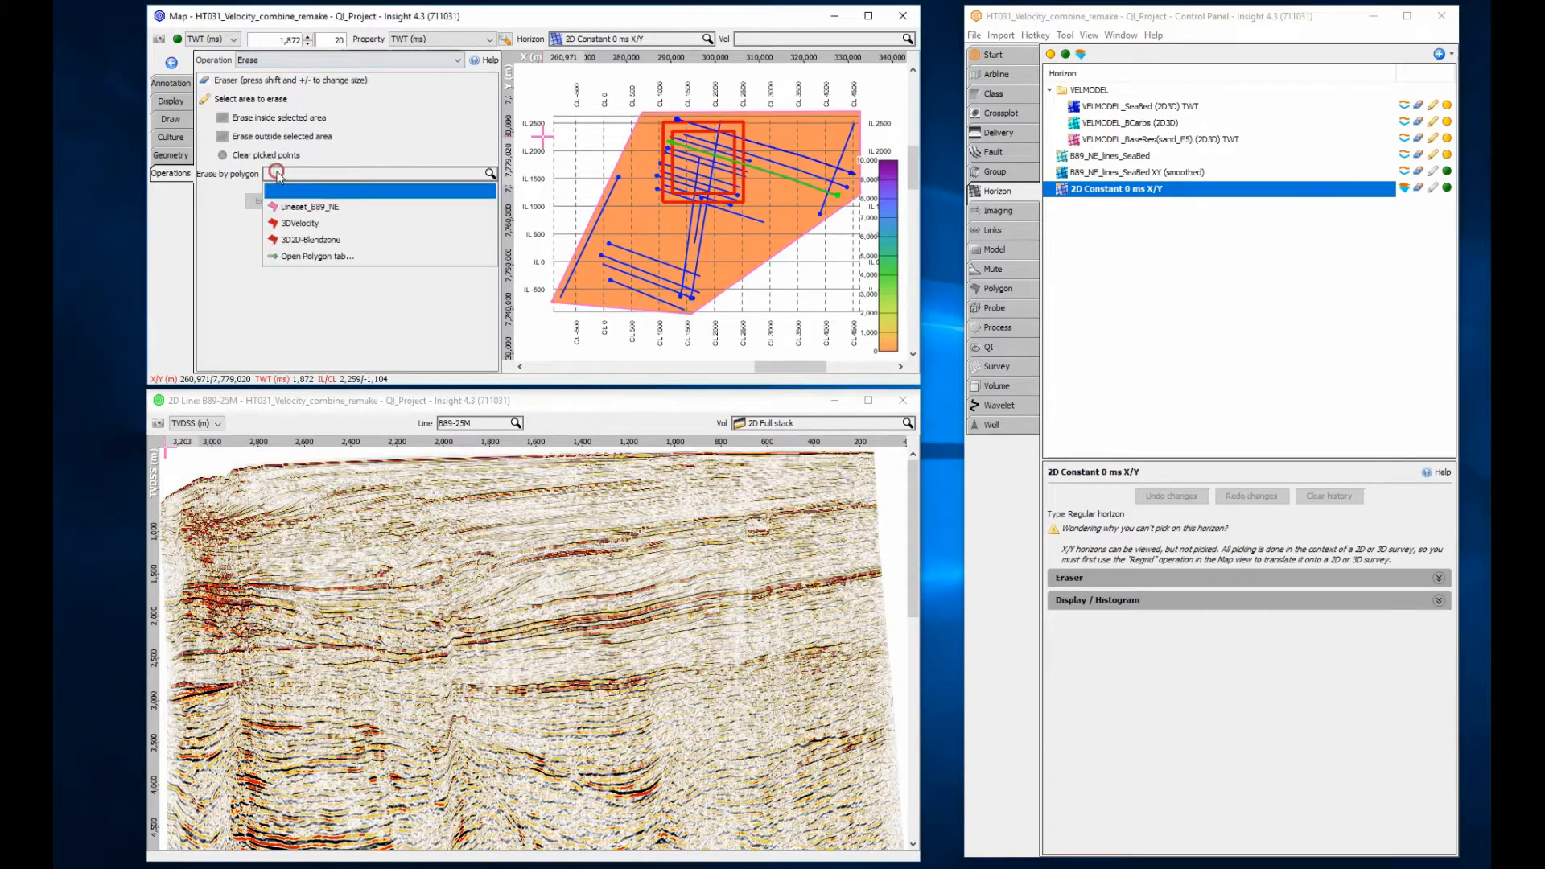
pyautogui.click(296, 239)
pyautogui.click(333, 206)
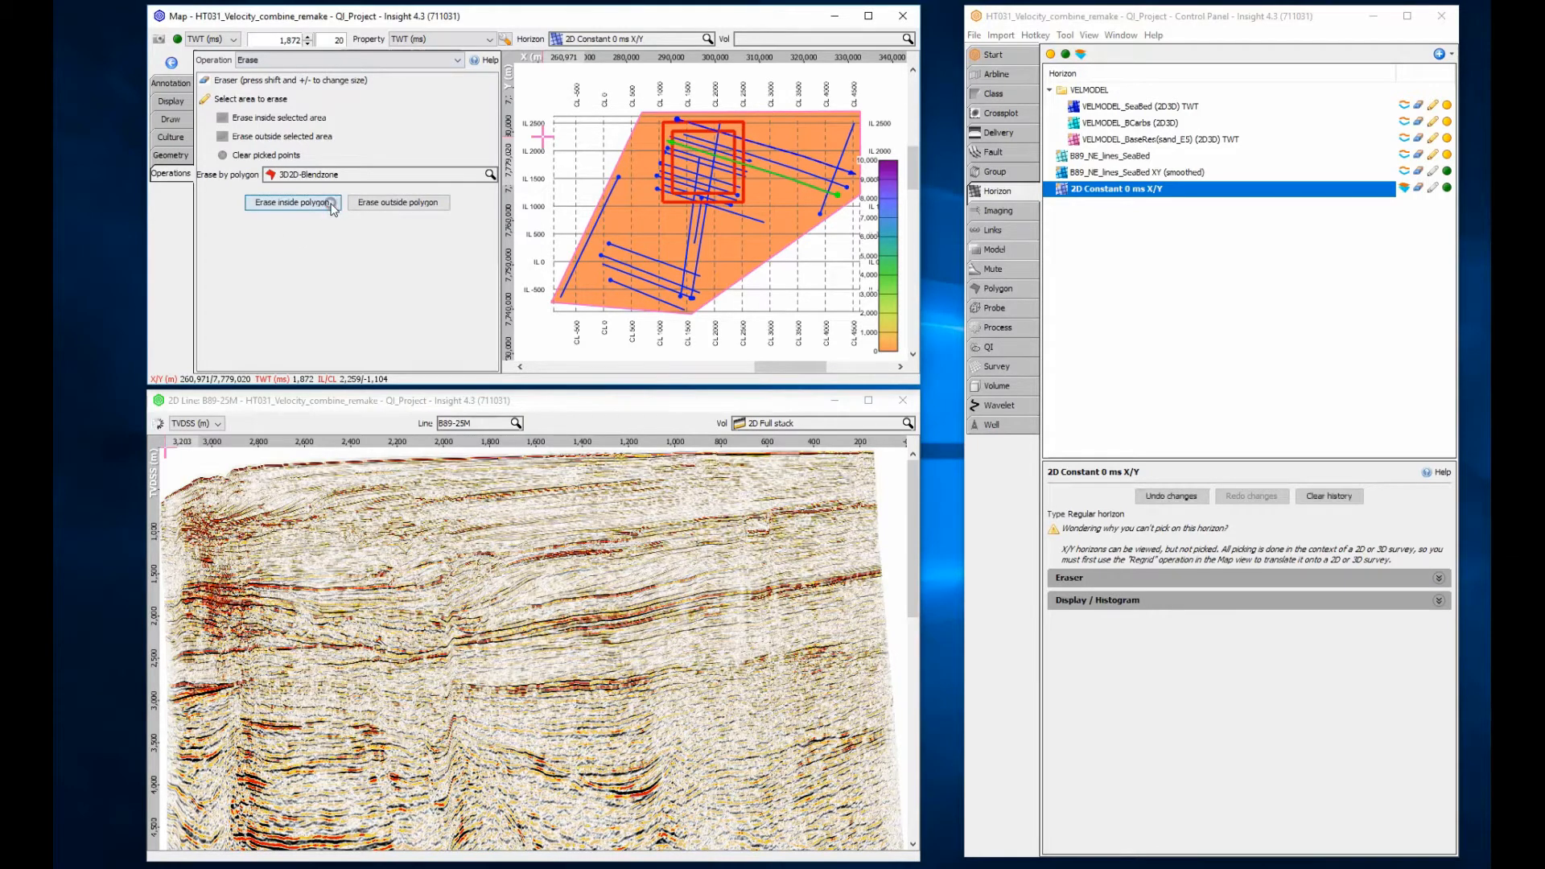
# Create a new constant TWT horizon of 1 ms on the map, filling the 3DVelocity polygon
pyautogui.click(346, 61)
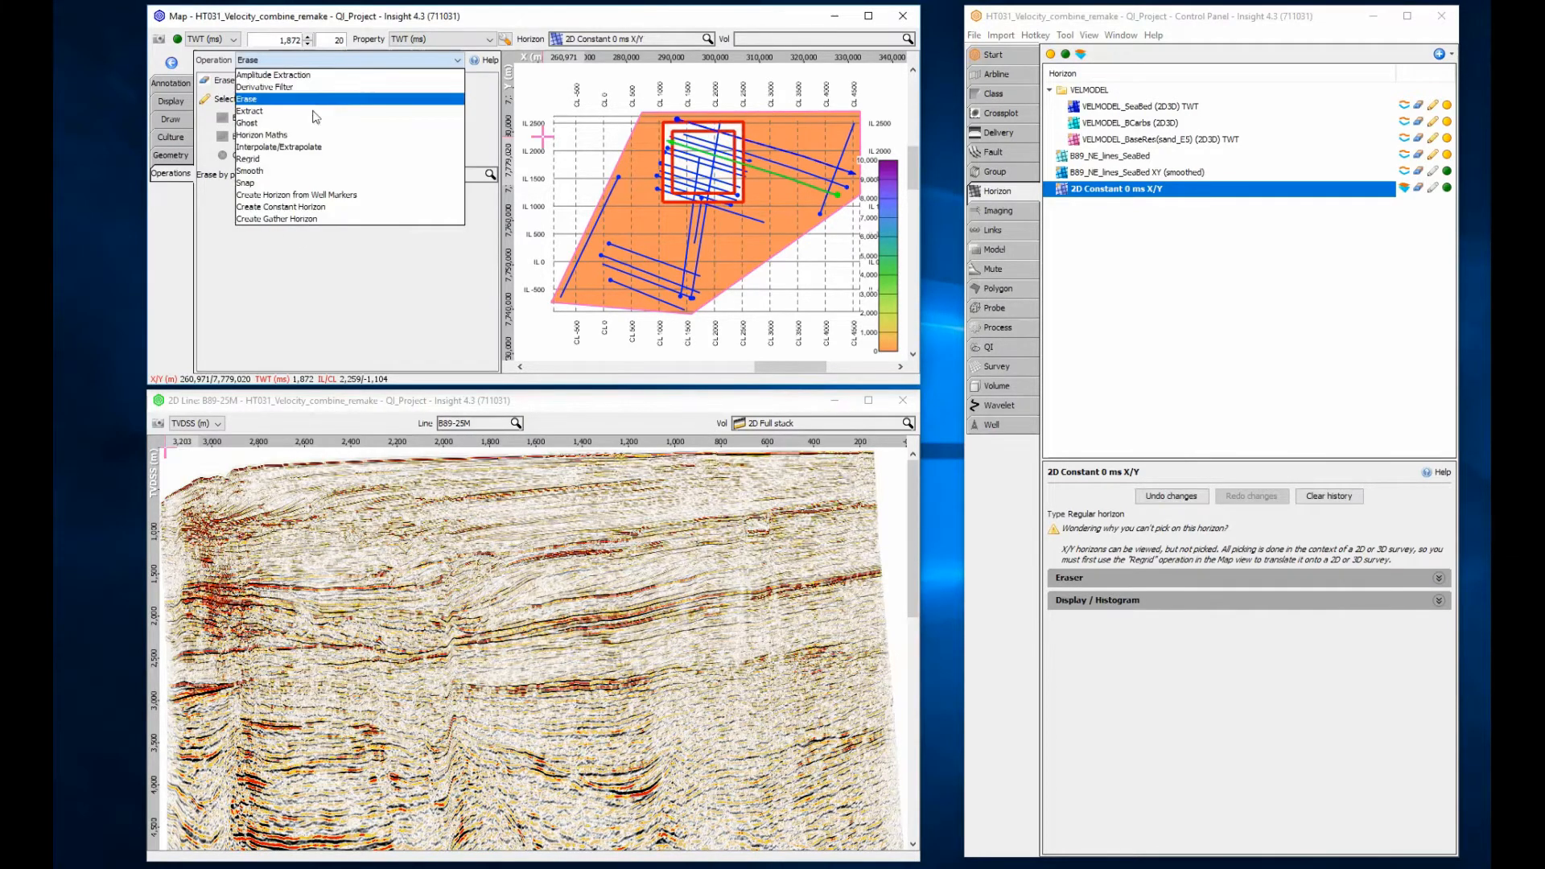
pyautogui.click(293, 206)
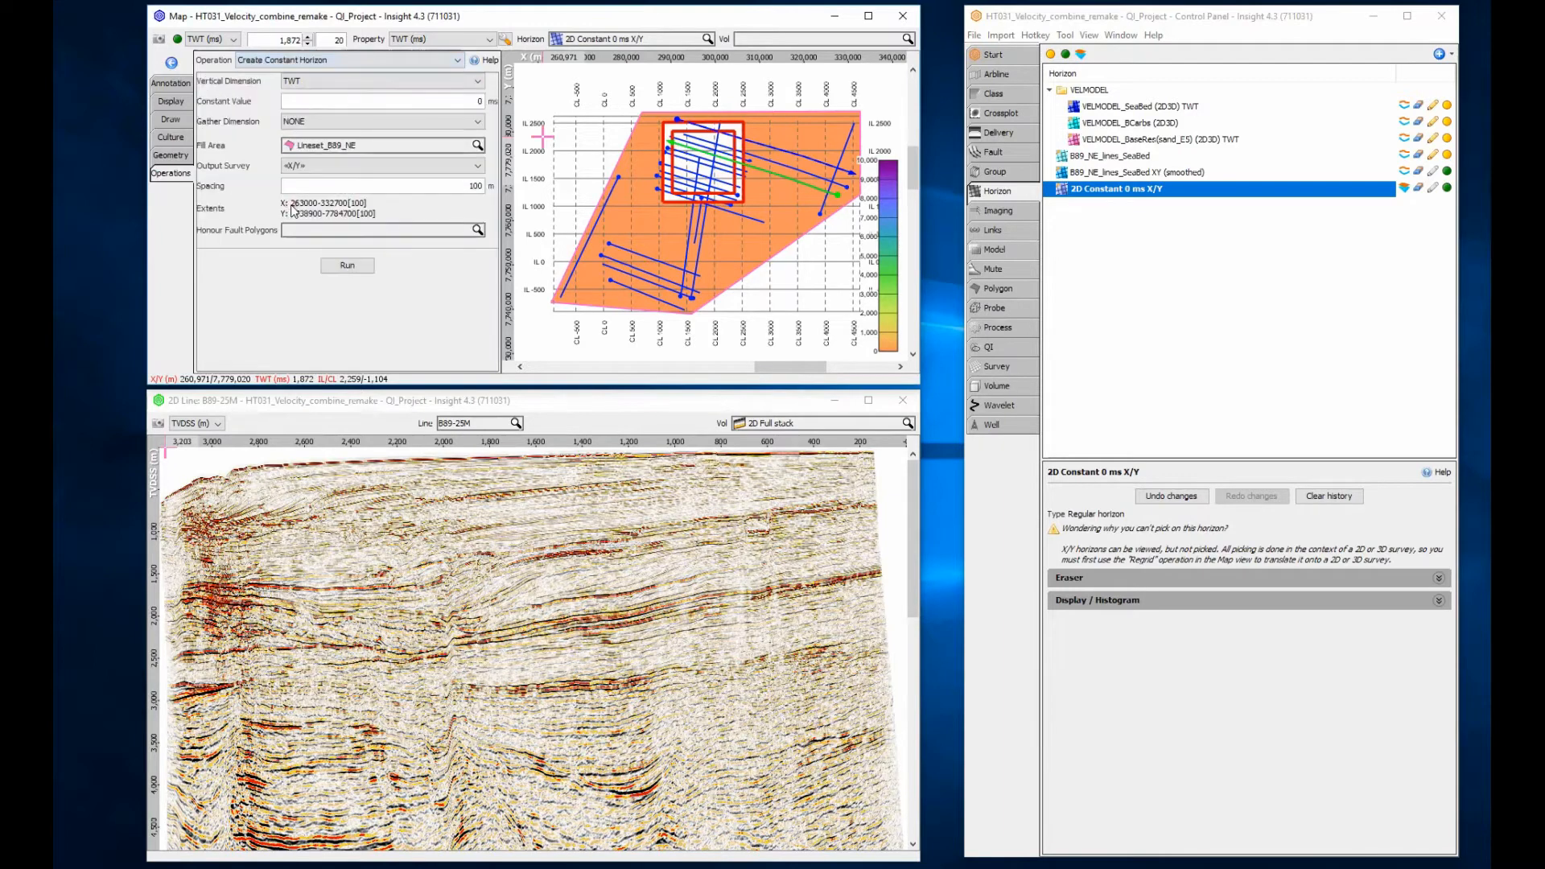
pyautogui.click(361, 103)
pyautogui.write('1')
pyautogui.click(378, 144)
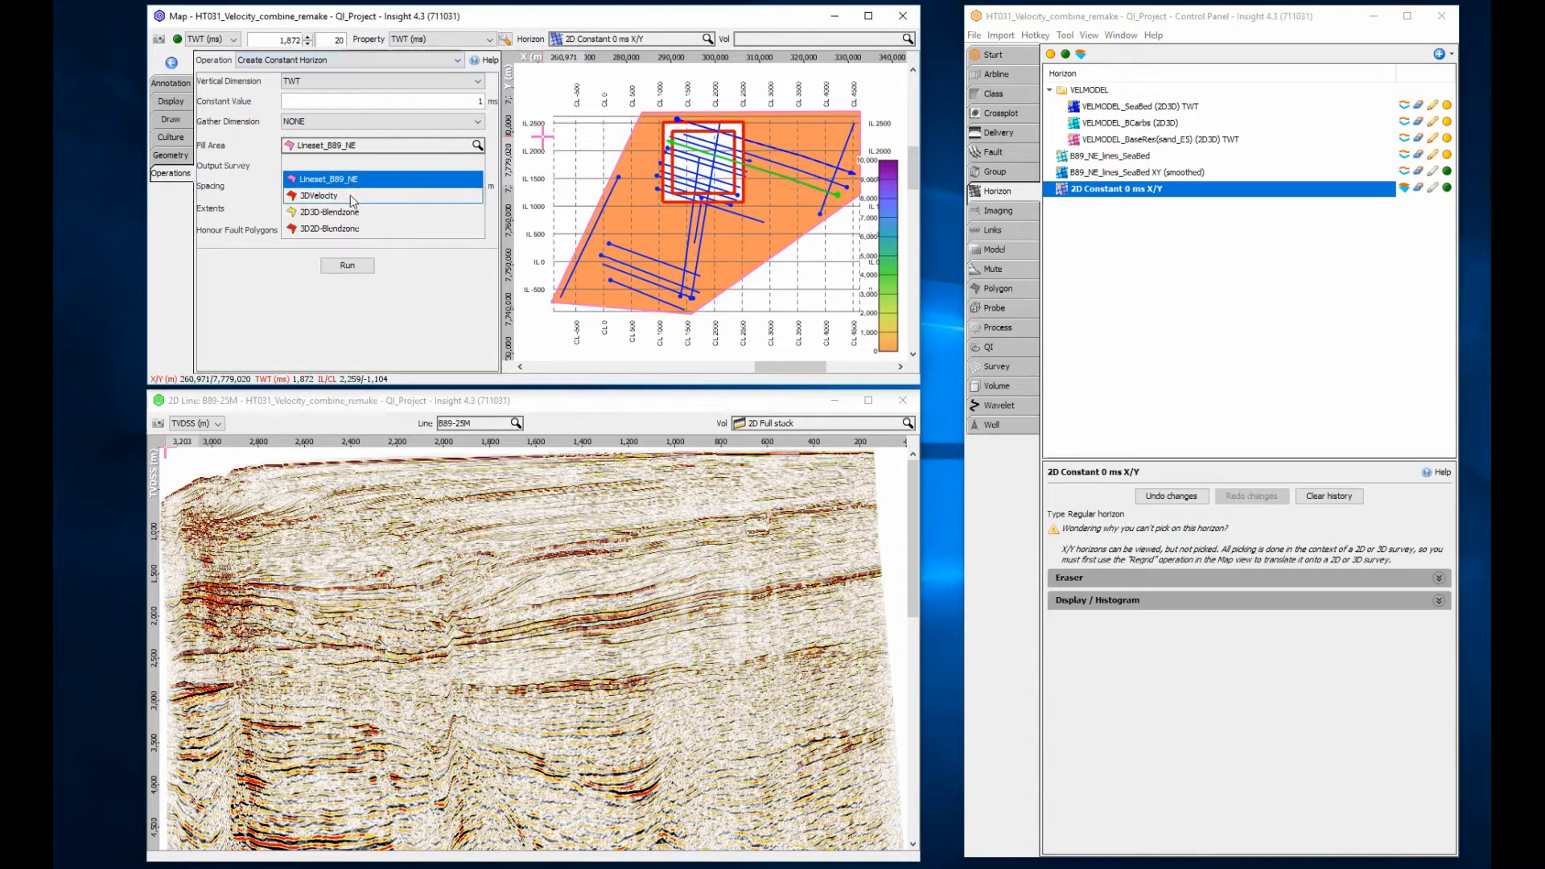
pyautogui.click(350, 199)
pyautogui.click(345, 265)
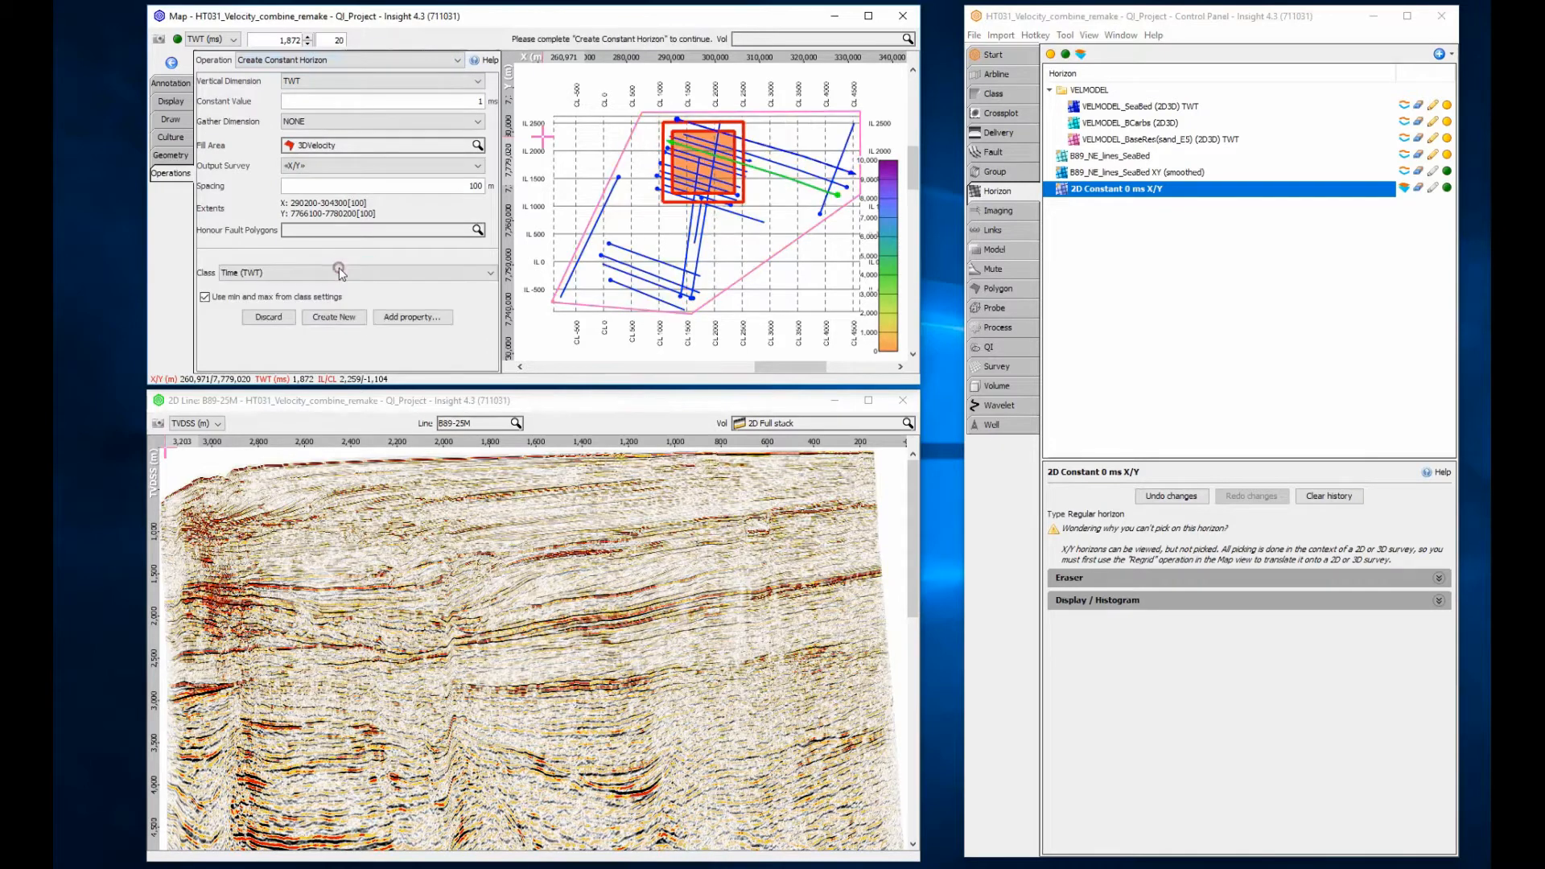
pyautogui.click(336, 316)
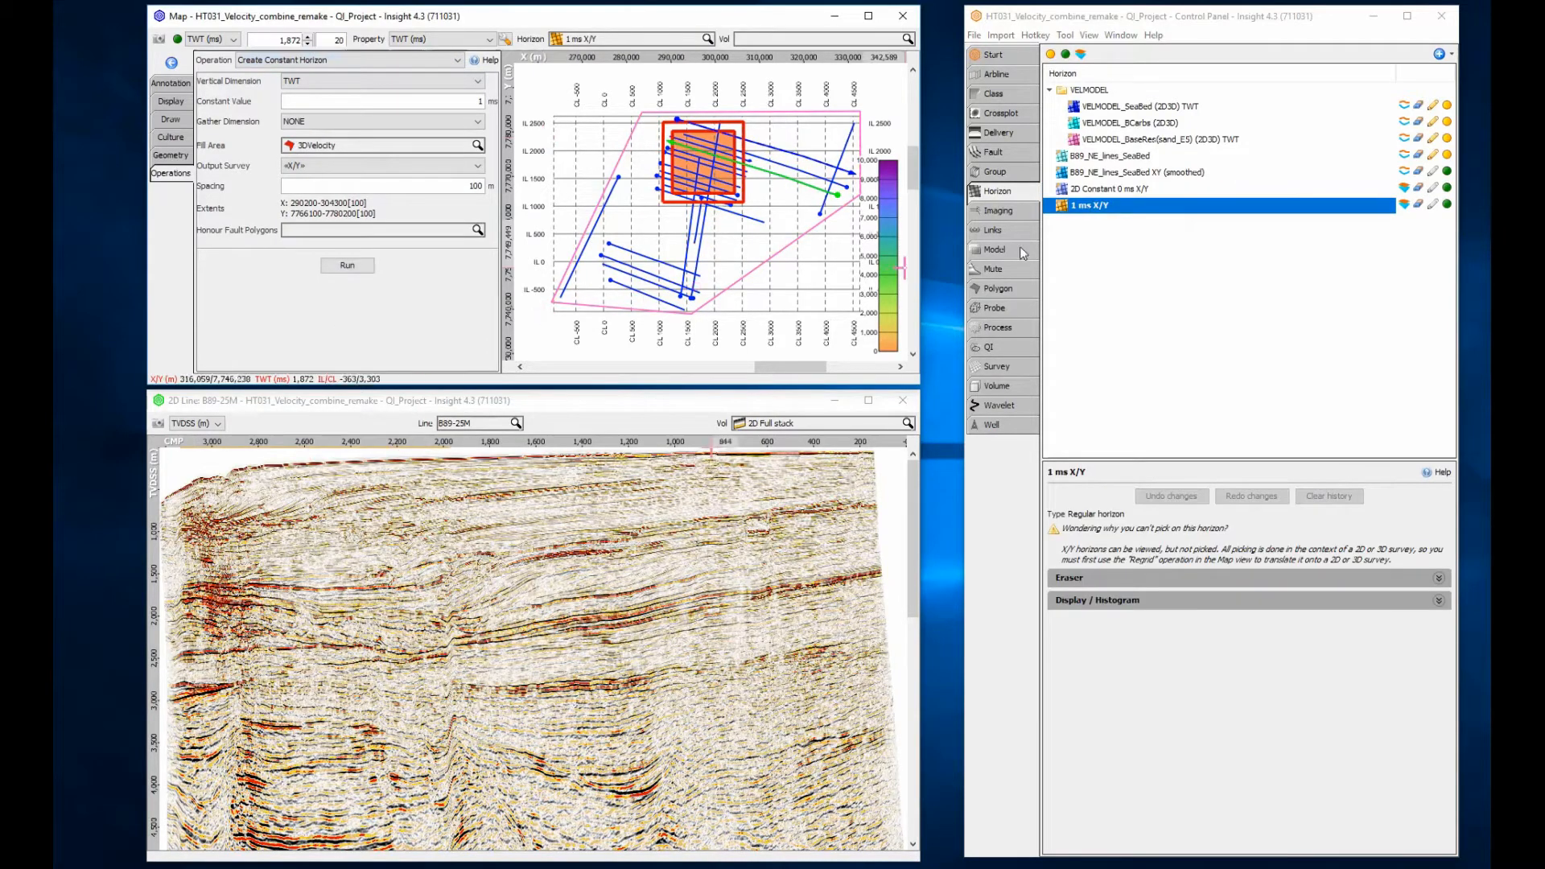
# Rename the 1 ms X/Y horizon as "3D Constant 1 ms X/Y"
pyautogui.doubleClick(1078, 206)
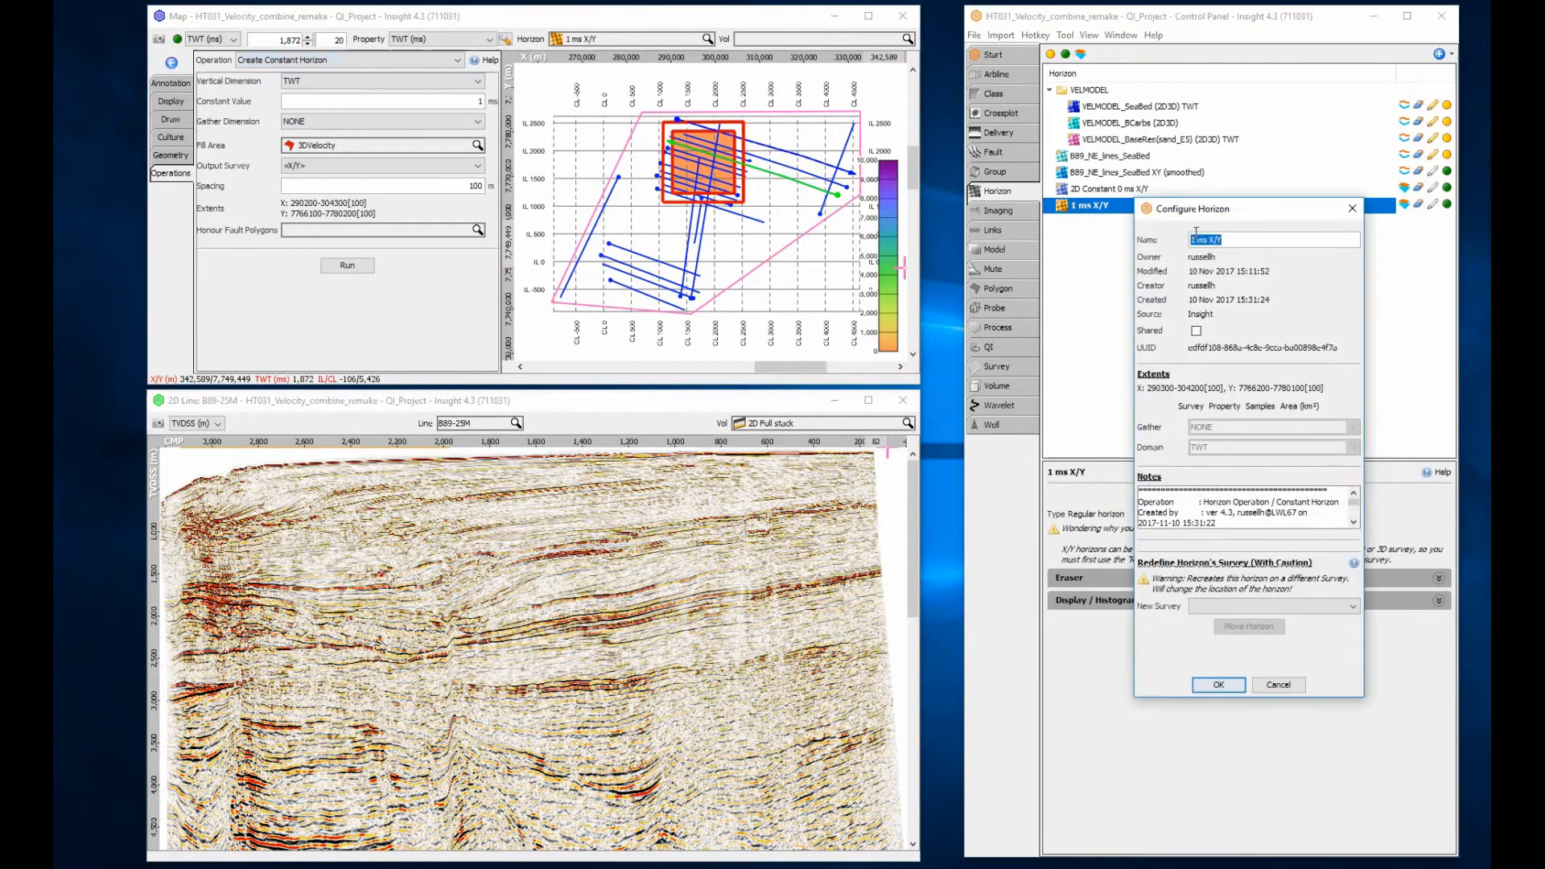
pyautogui.write('3D Constant 1')
pyautogui.click(1197, 685)
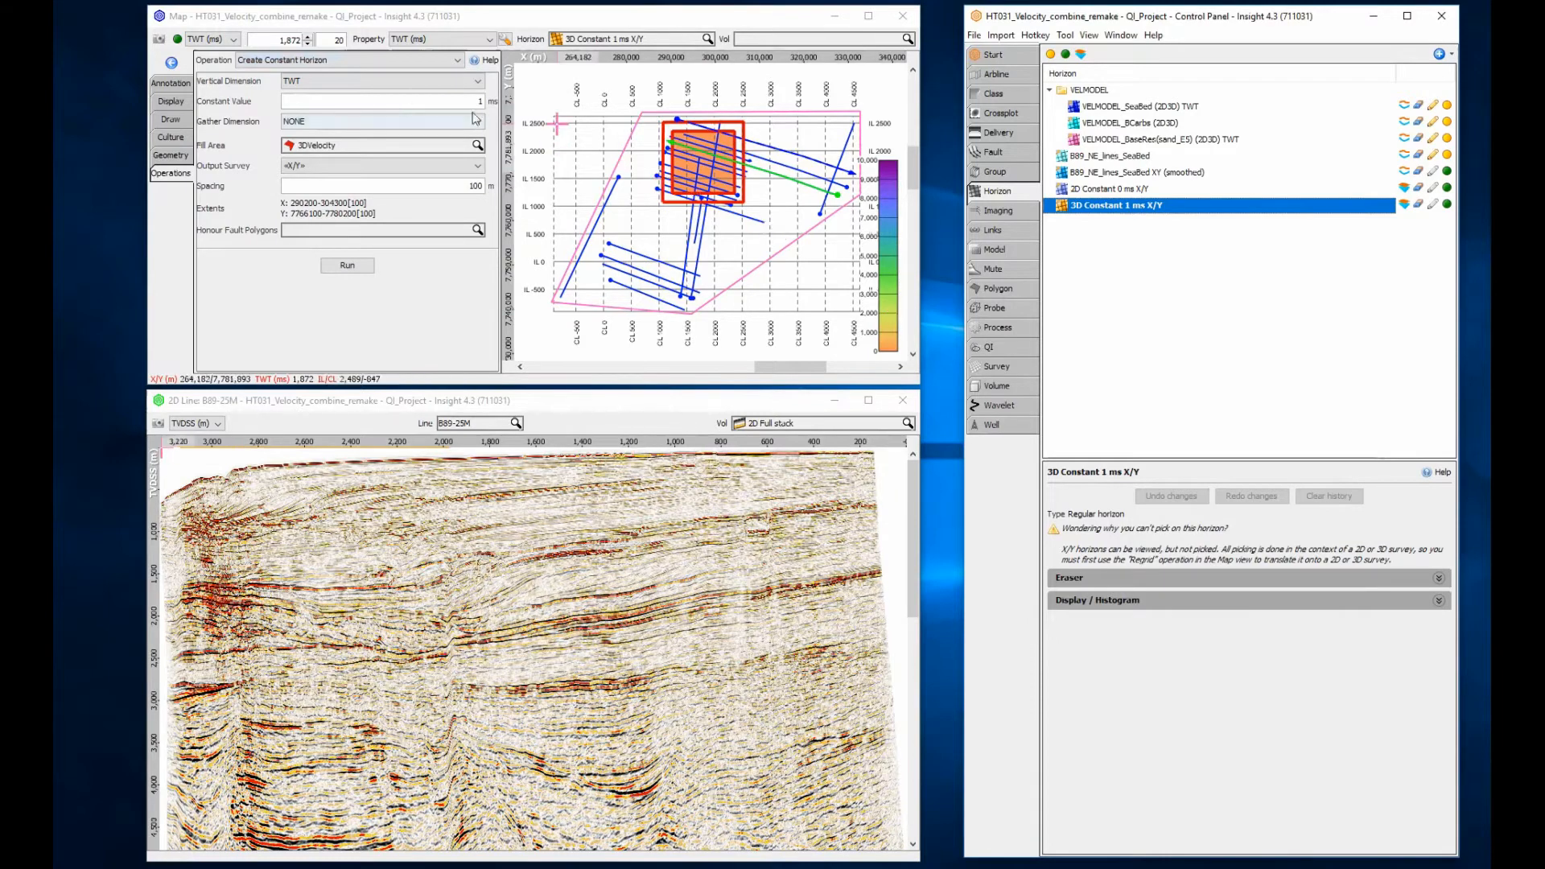
# Run Horizon Maths with 2D Constant 0 ms X/Y as h1, 3D Constant 1 ms X/Y as h2 and the formula merge (h1, h2)
pyautogui.click(346, 62)
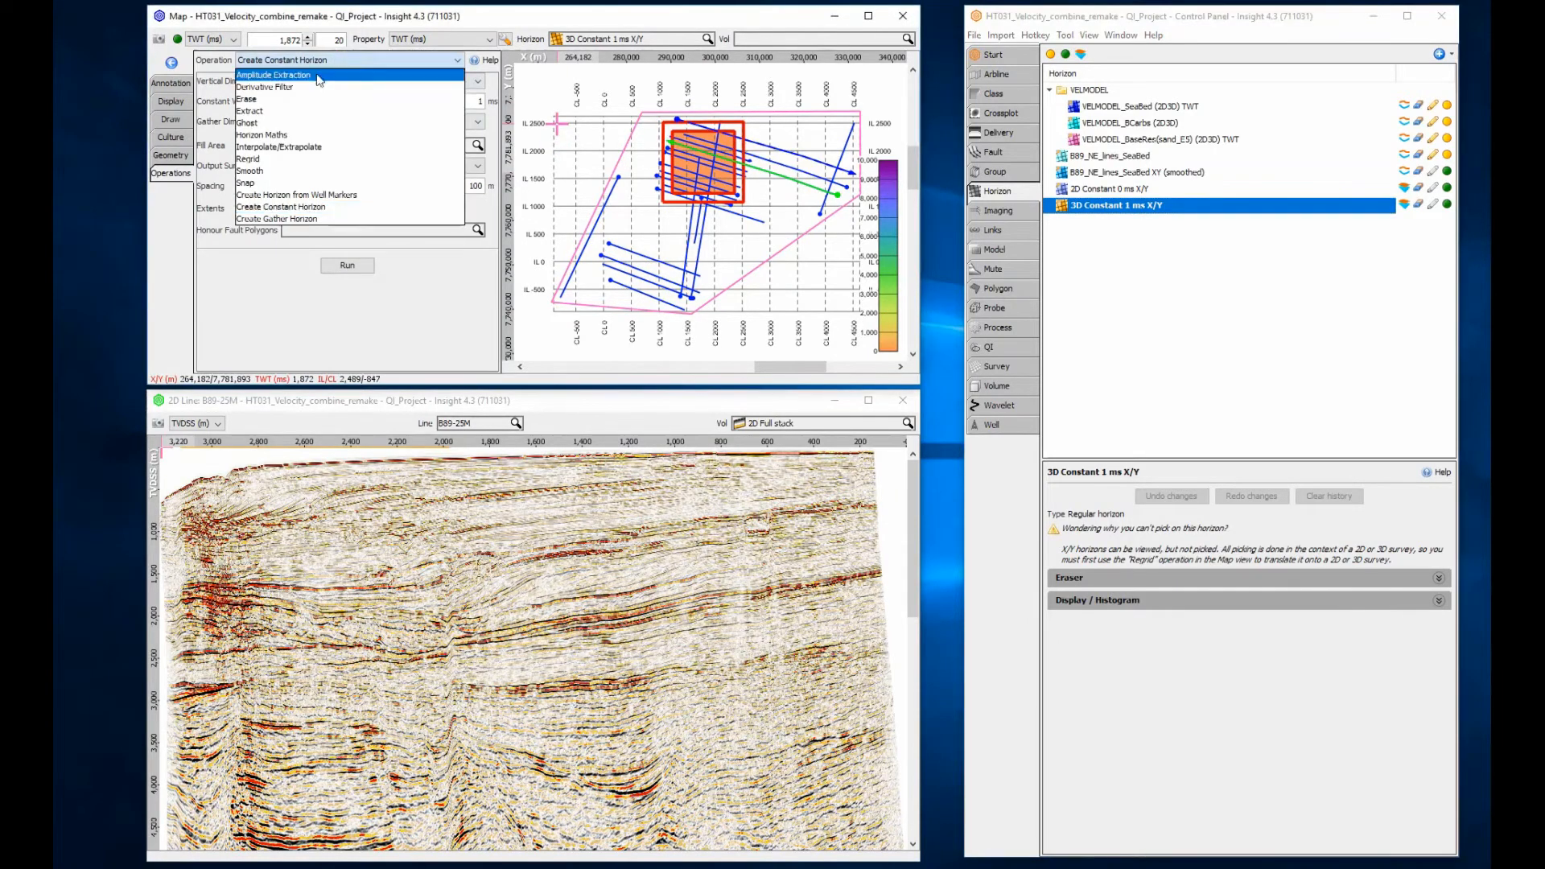
pyautogui.click(280, 134)
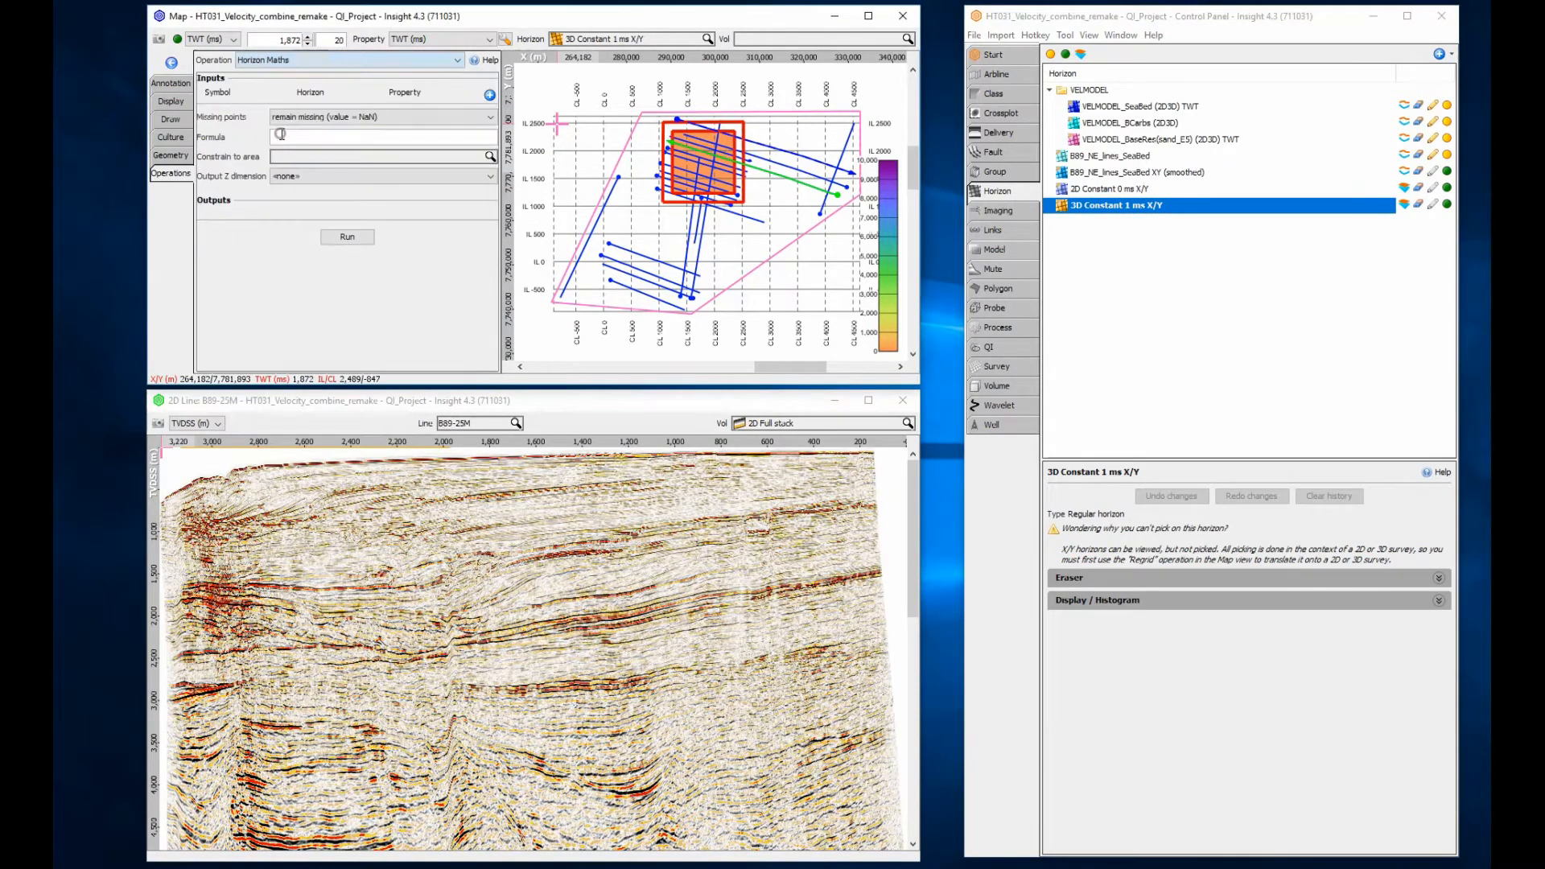
pyautogui.click(486, 94)
pyautogui.click(486, 94)
pyautogui.click(322, 113)
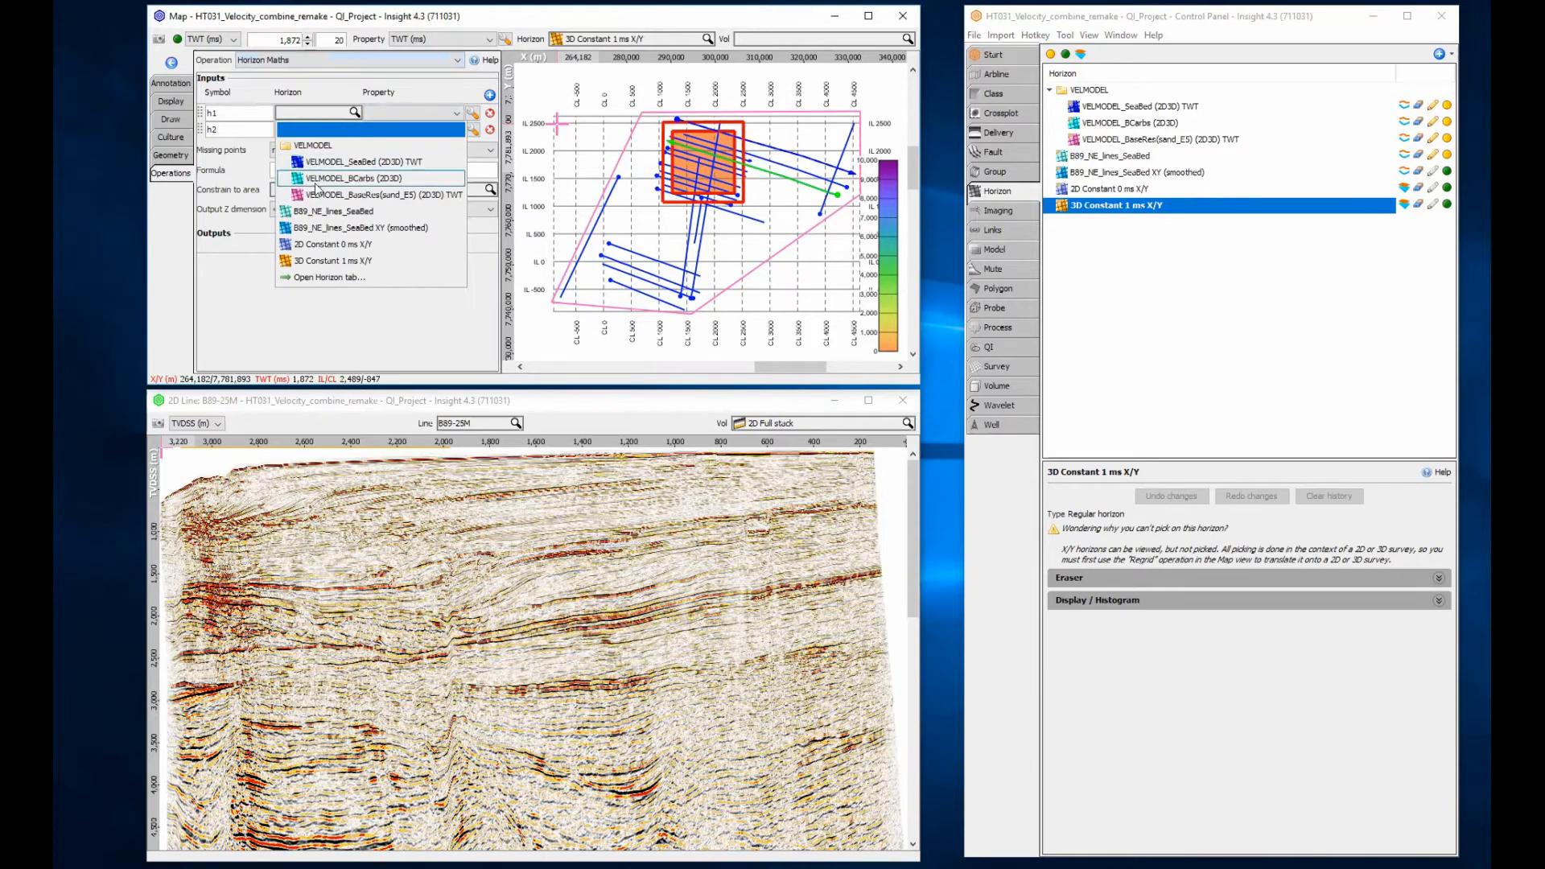
pyautogui.click(330, 244)
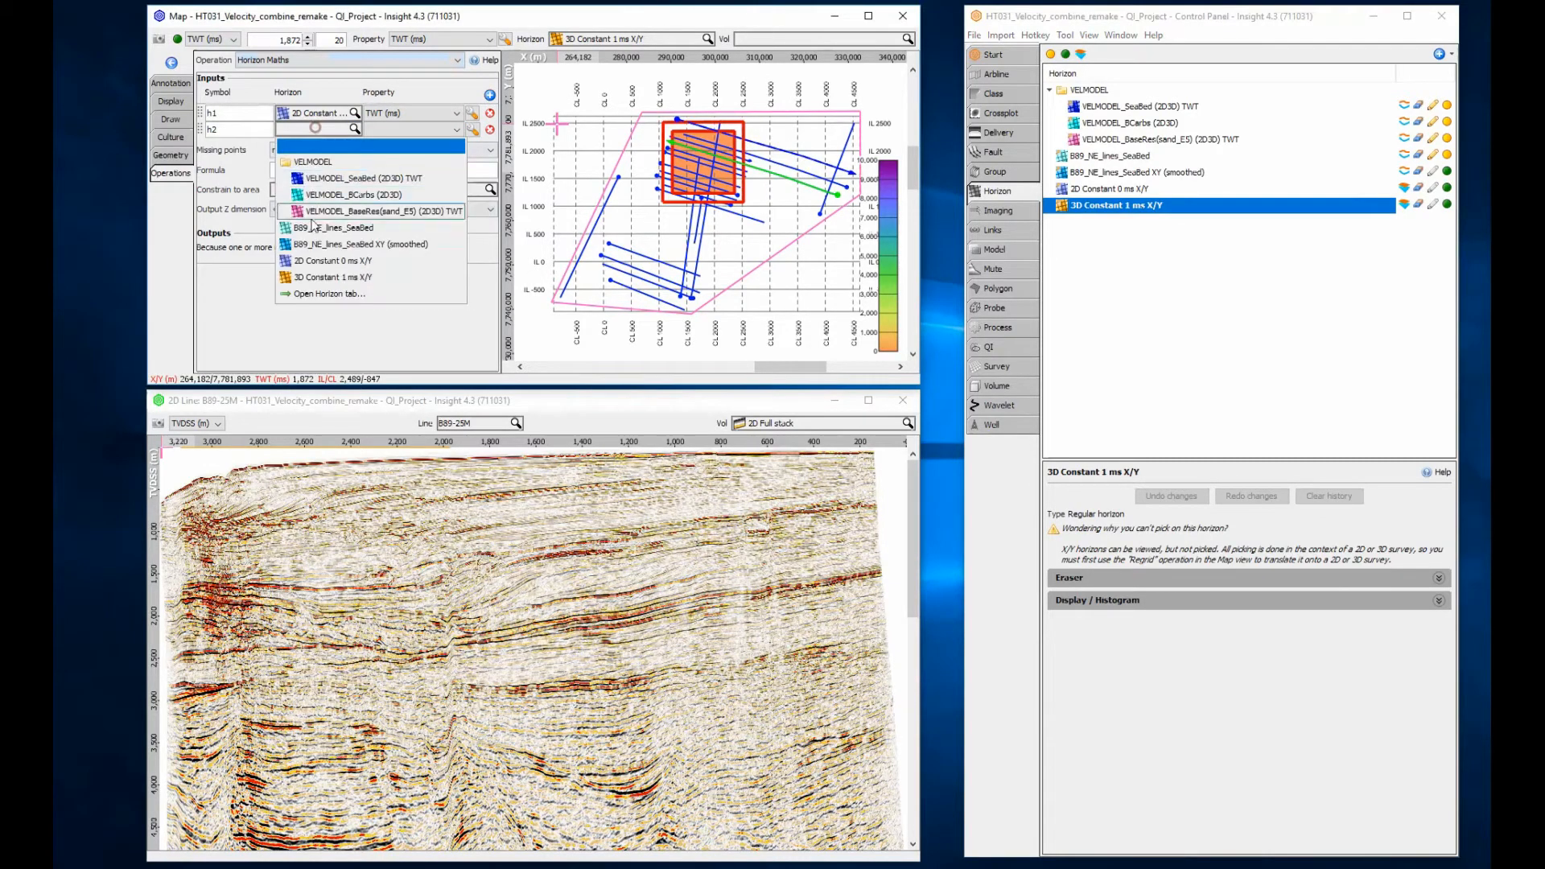
pyautogui.click(315, 277)
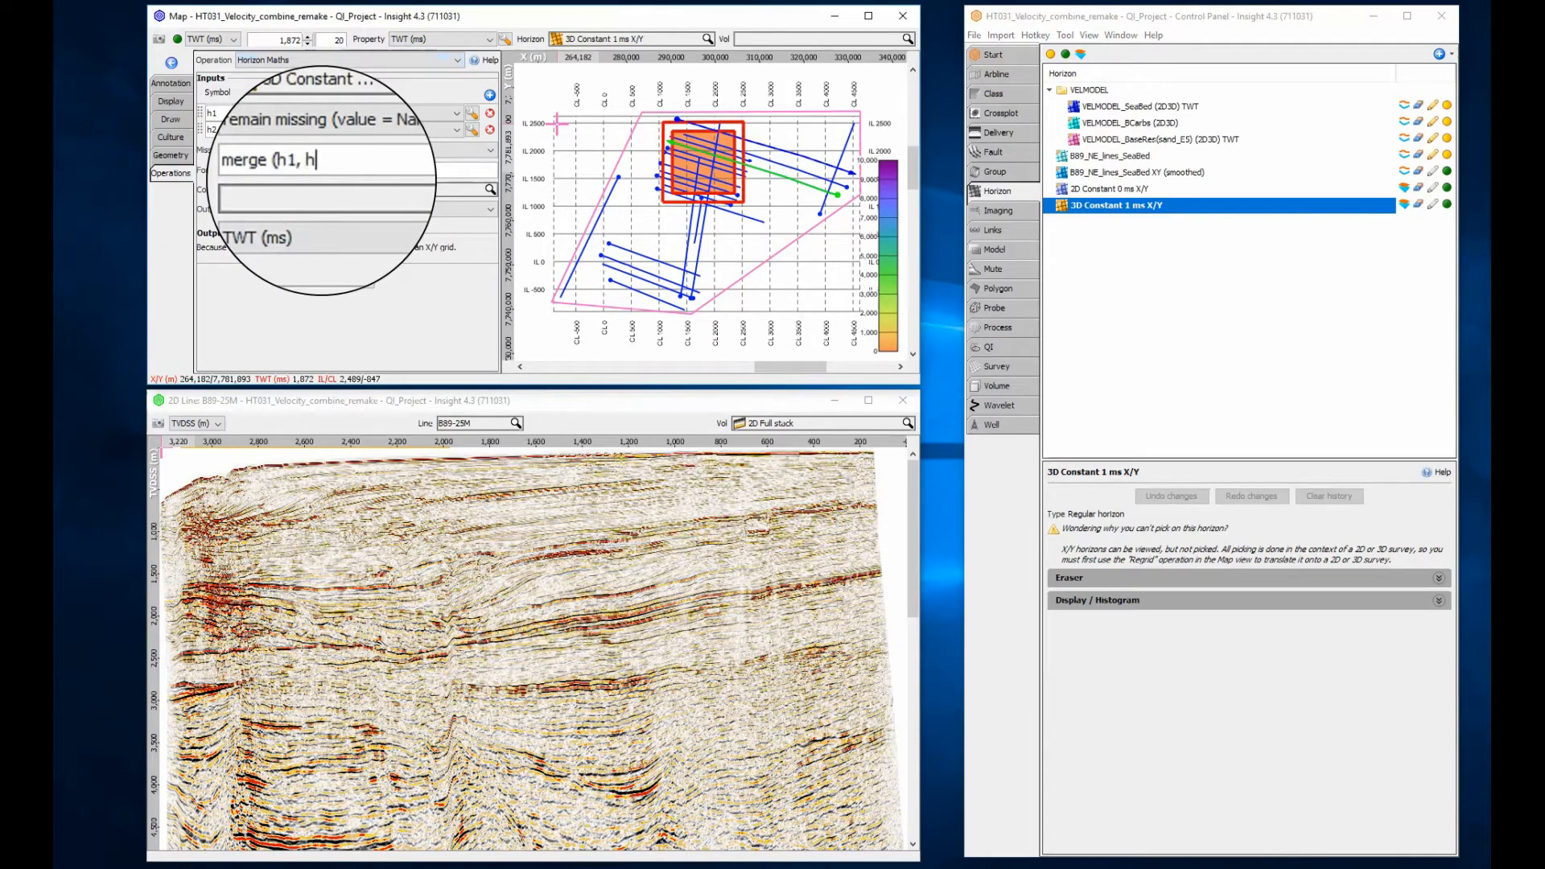
pyautogui.click(326, 278)
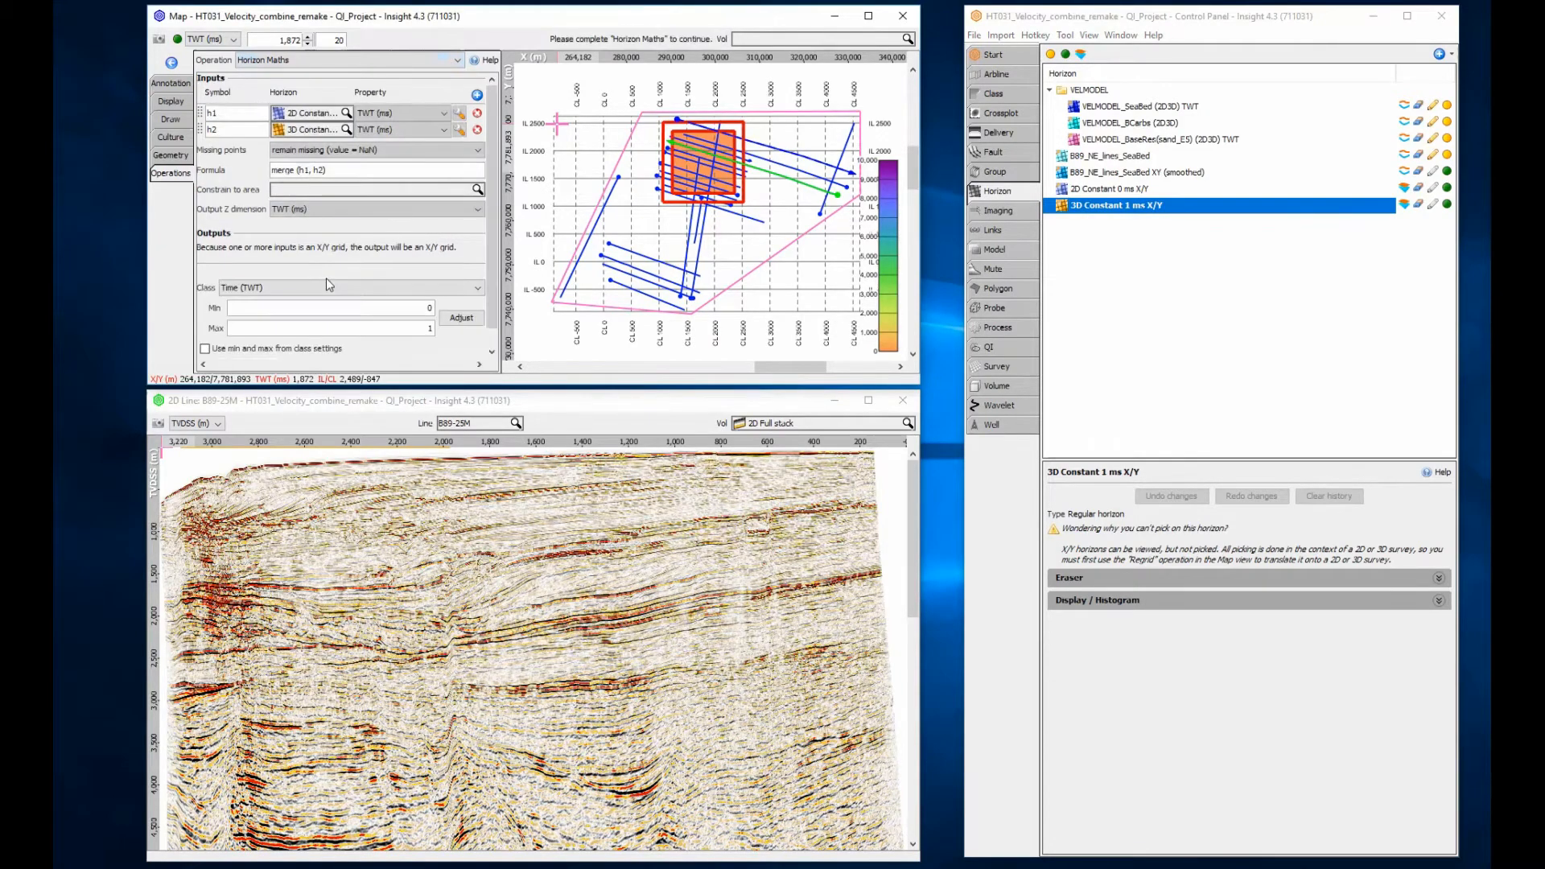
pyautogui.click(330, 367)
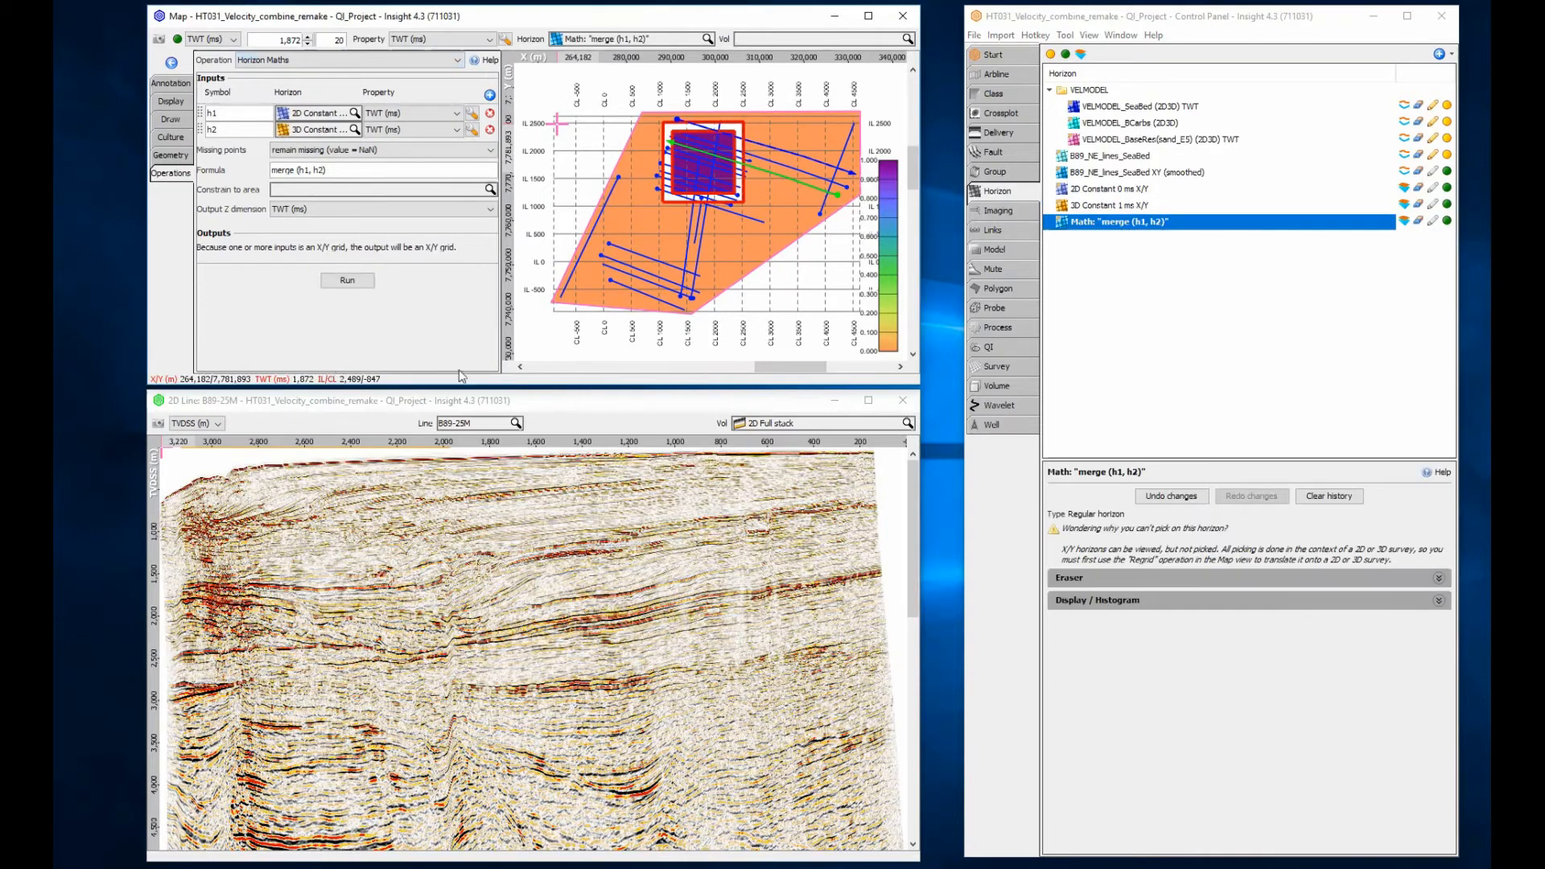
# Rename the merged horizon as "Velocity 3D2D Blendzone"
pyautogui.doubleClick(1084, 226)
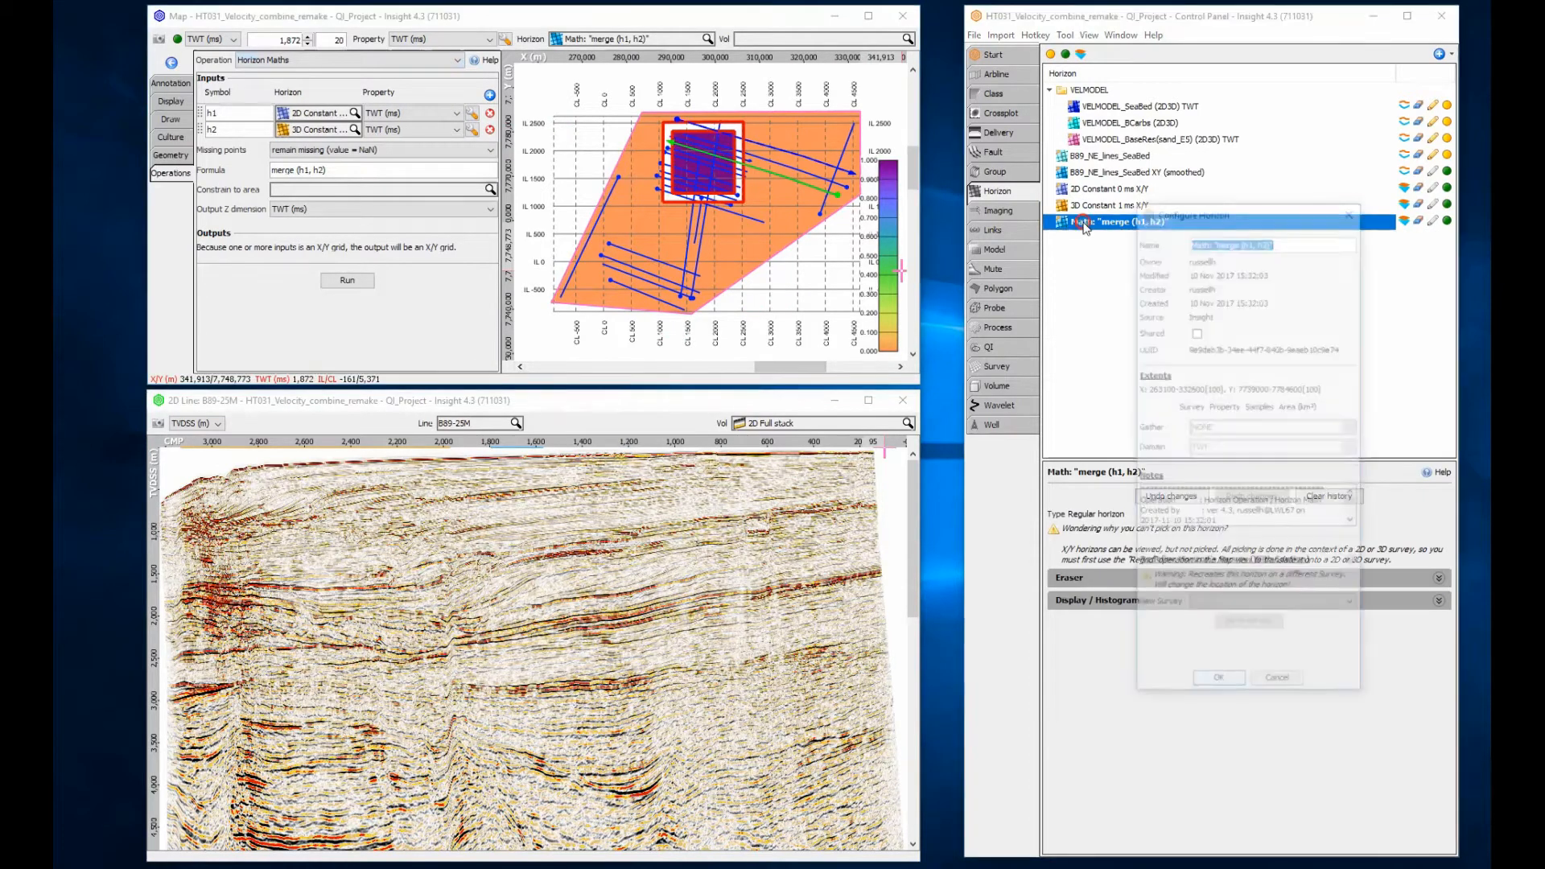
pyautogui.write('Velocity')
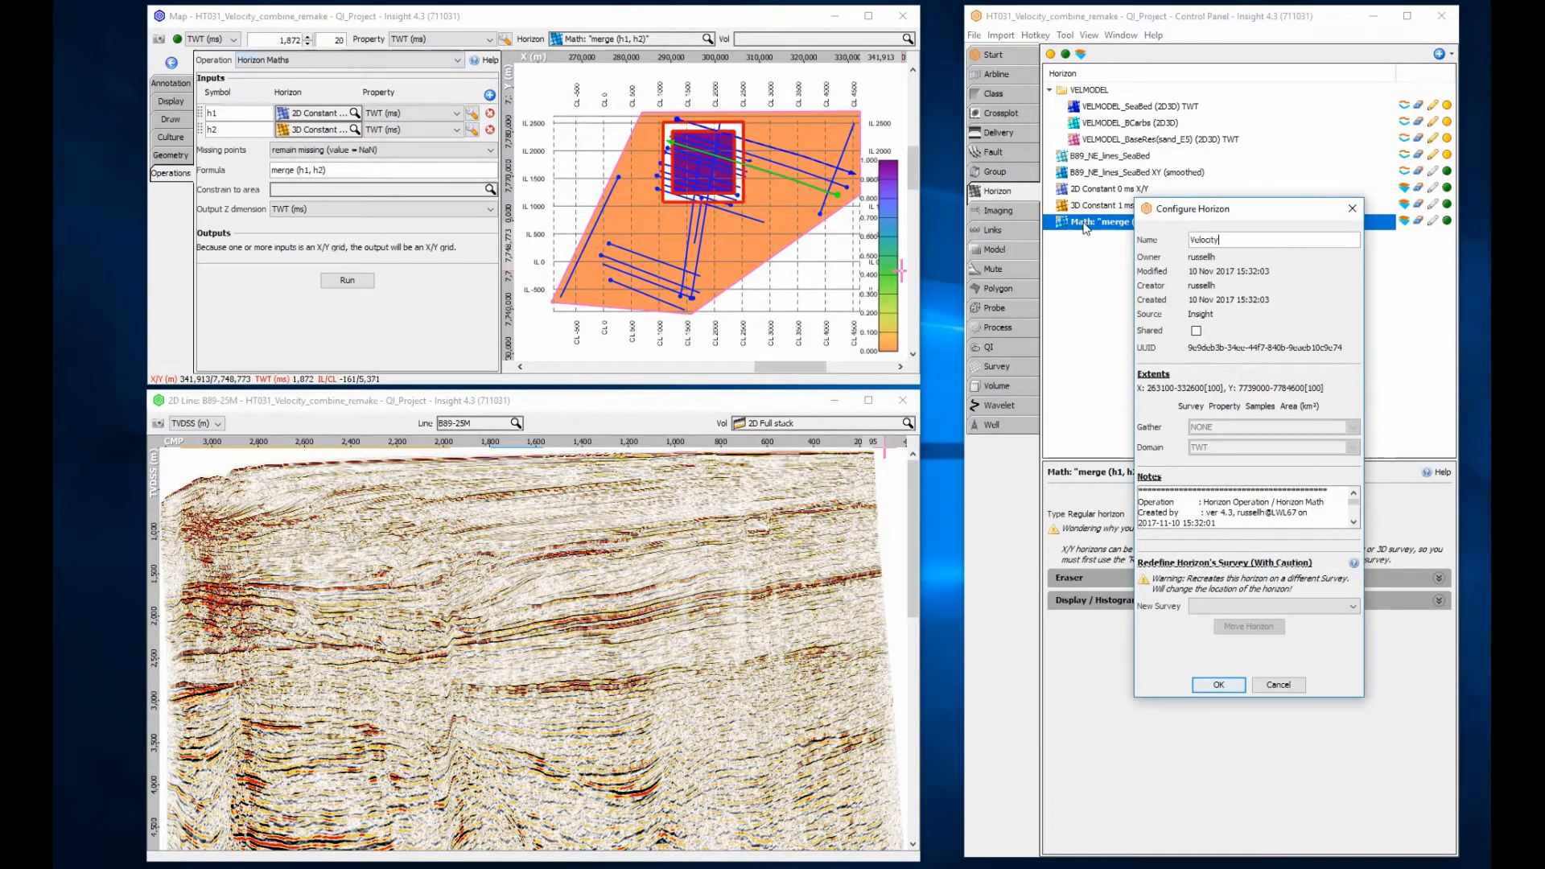
pyautogui.write(' 3D2D Blendzone')
pyautogui.click(1215, 683)
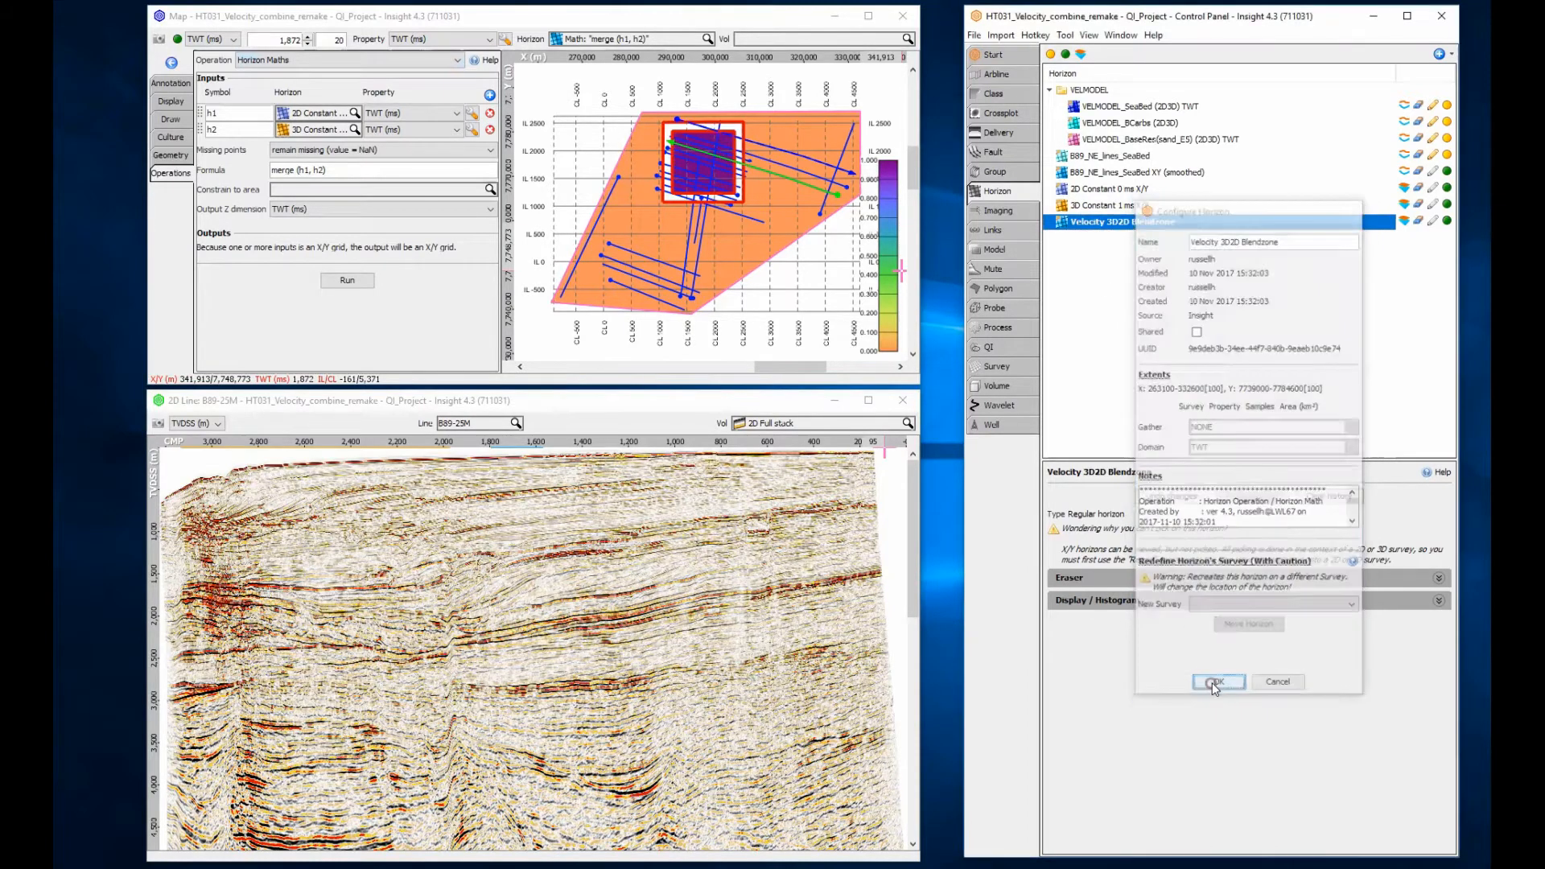
# Interpolate the Velocity 3D2D Blendzone horizon on the map, constrained to the Lineset_B89_NE polygon
pyautogui.click(413, 60)
pyautogui.click(287, 146)
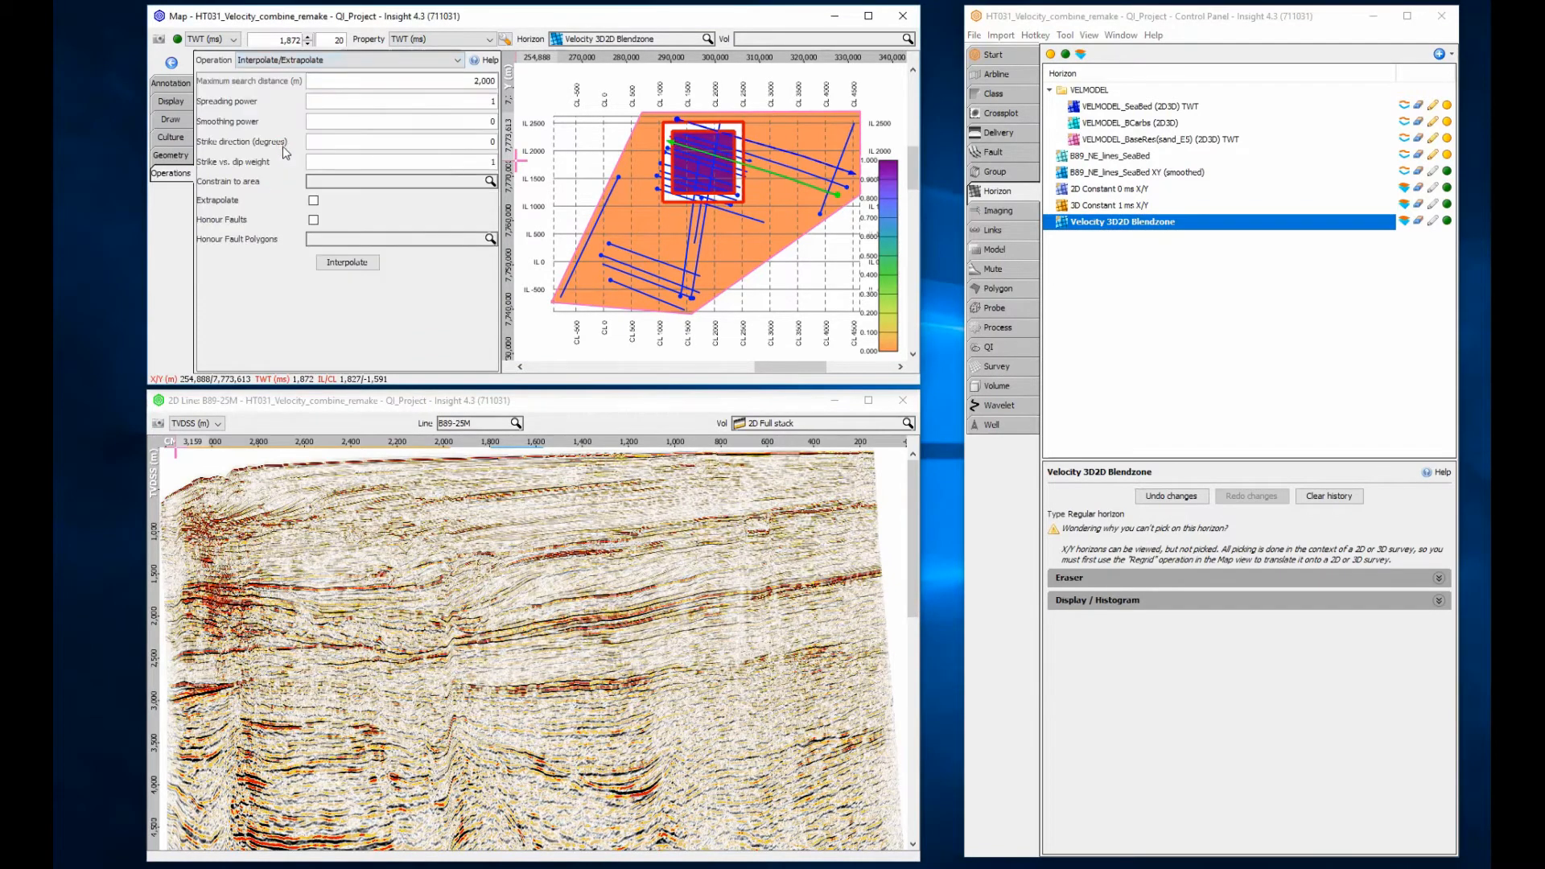
pyautogui.click(318, 182)
pyautogui.click(346, 201)
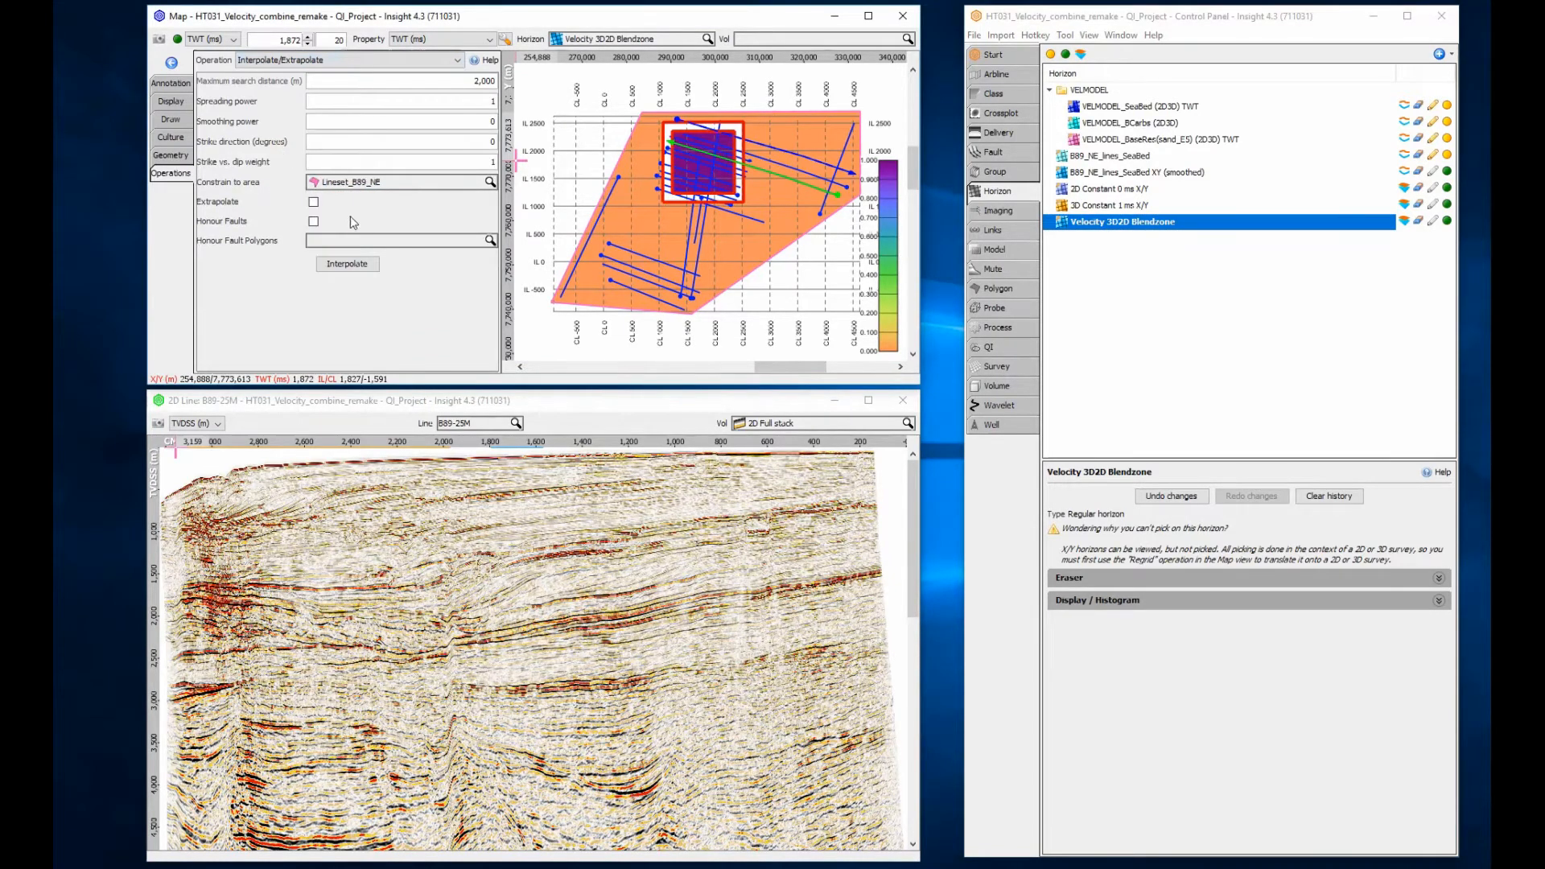
pyautogui.click(346, 264)
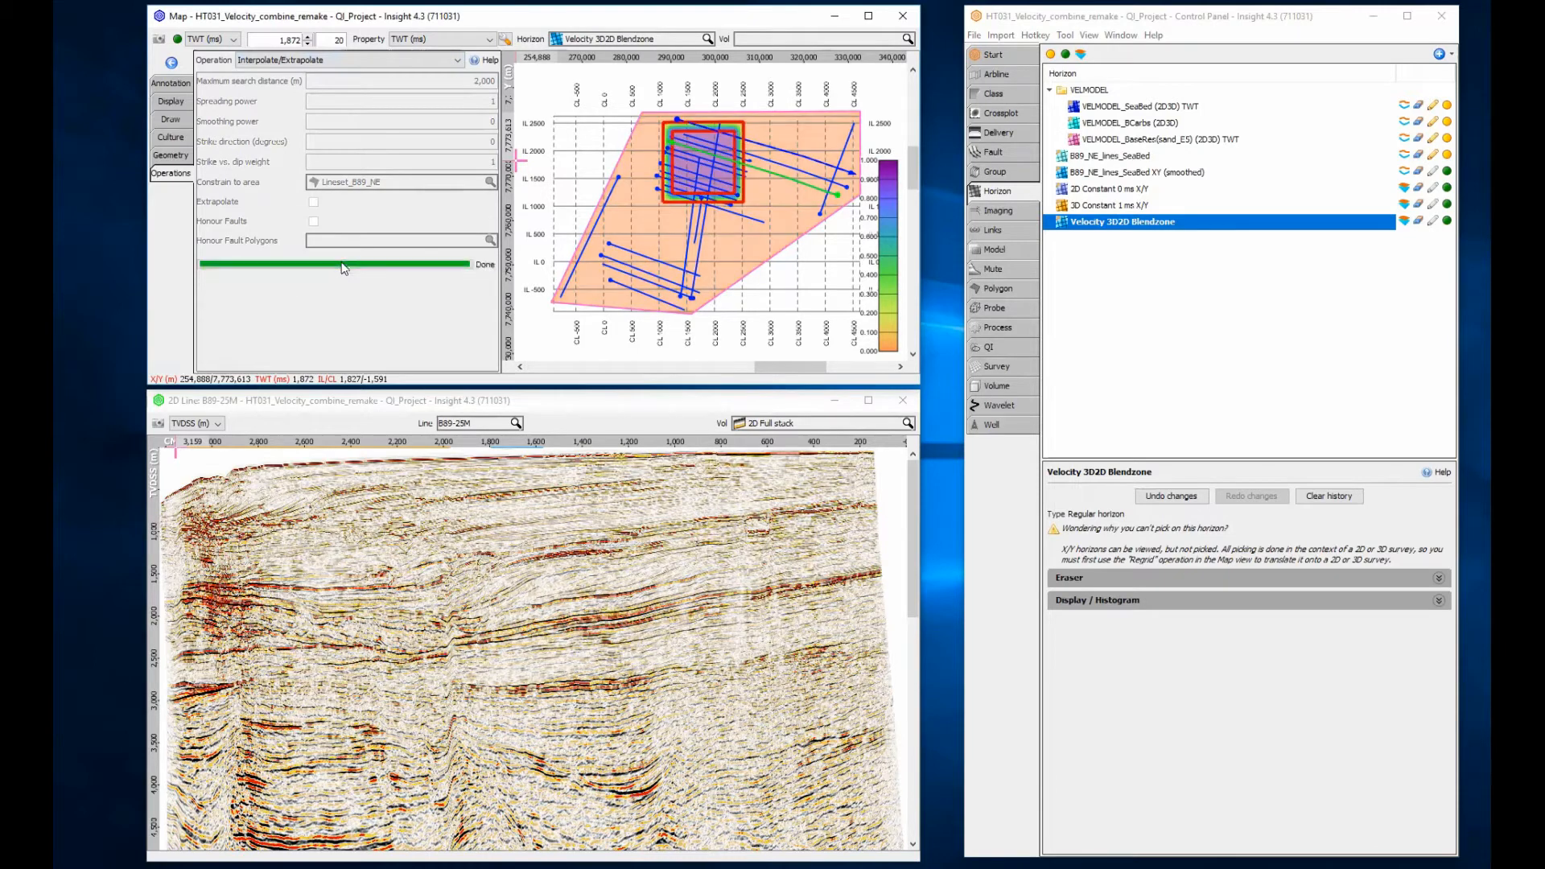
pyautogui.click(342, 276)
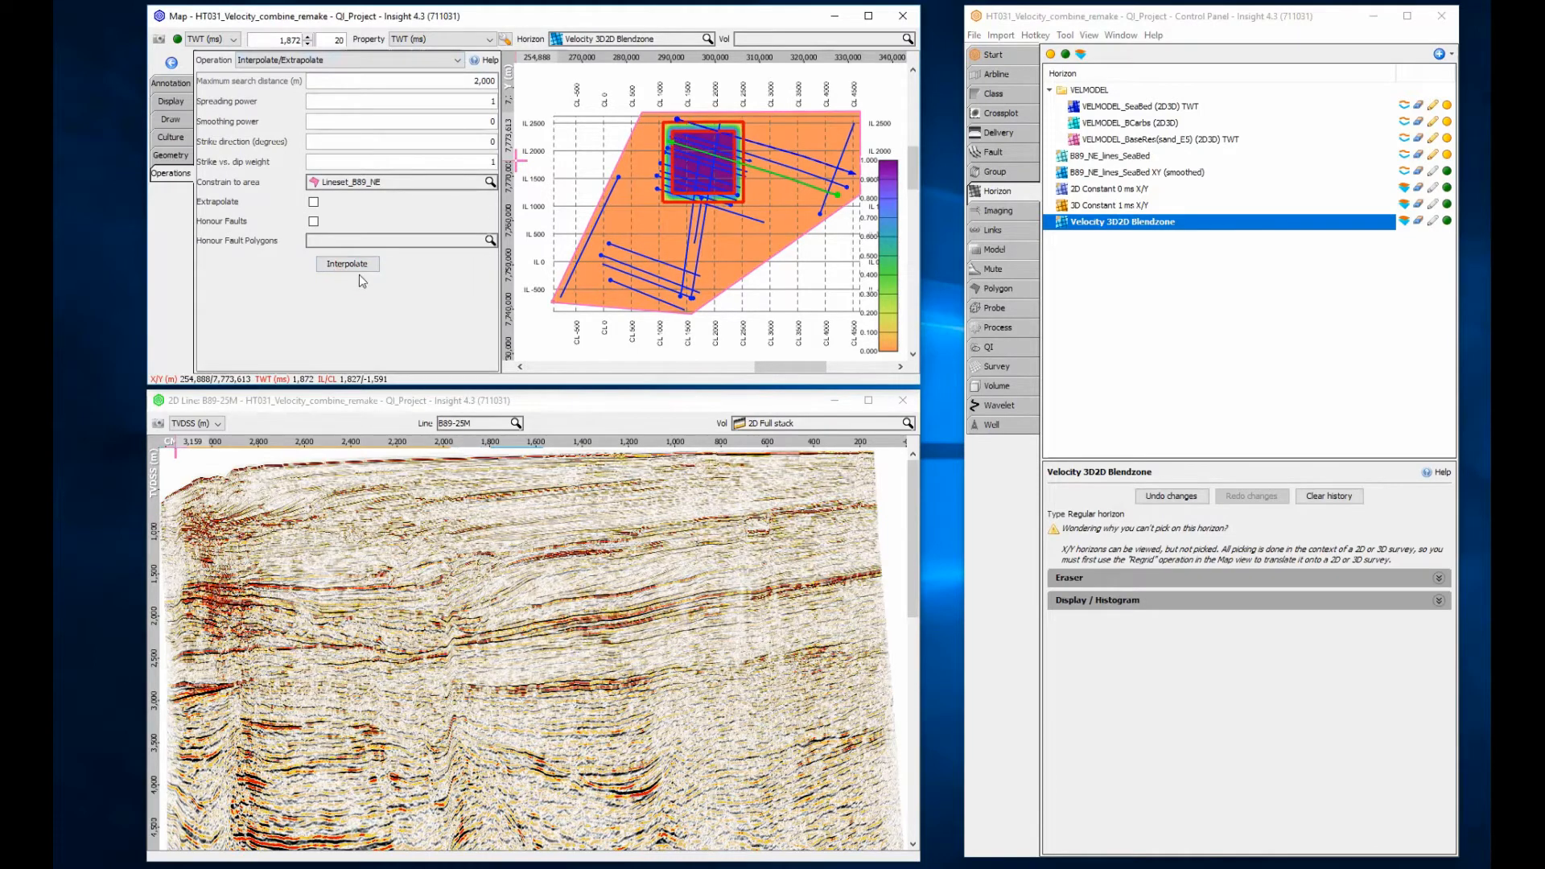
# Create a new Volume Maths process named "Velocity 3D2D blend"
pyautogui.click(980, 331)
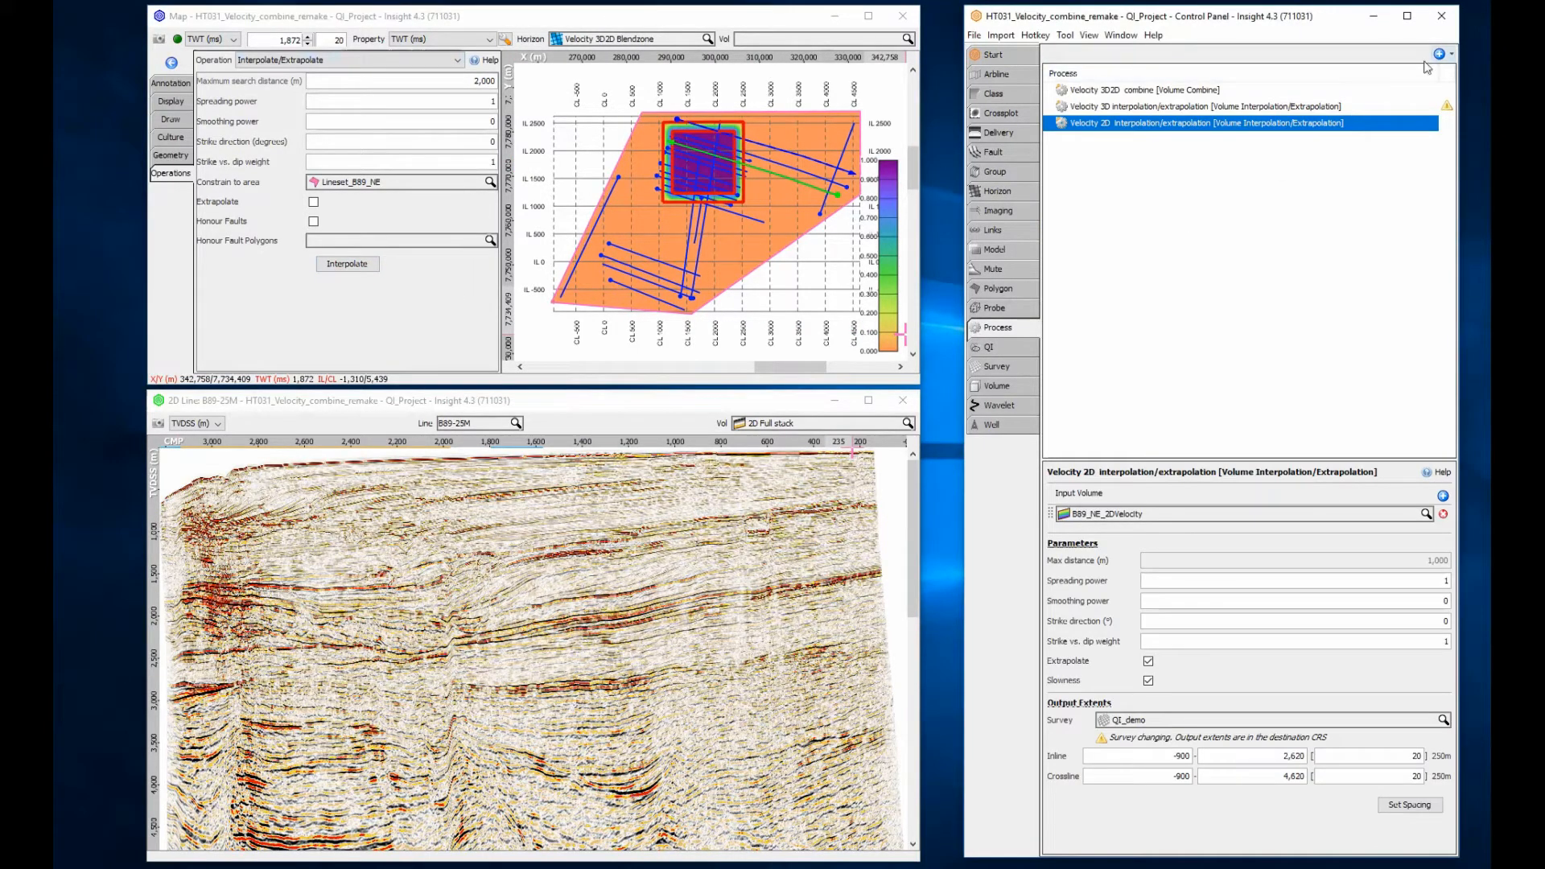
pyautogui.click(1439, 54)
pyautogui.click(1432, 73)
pyautogui.write('mu')
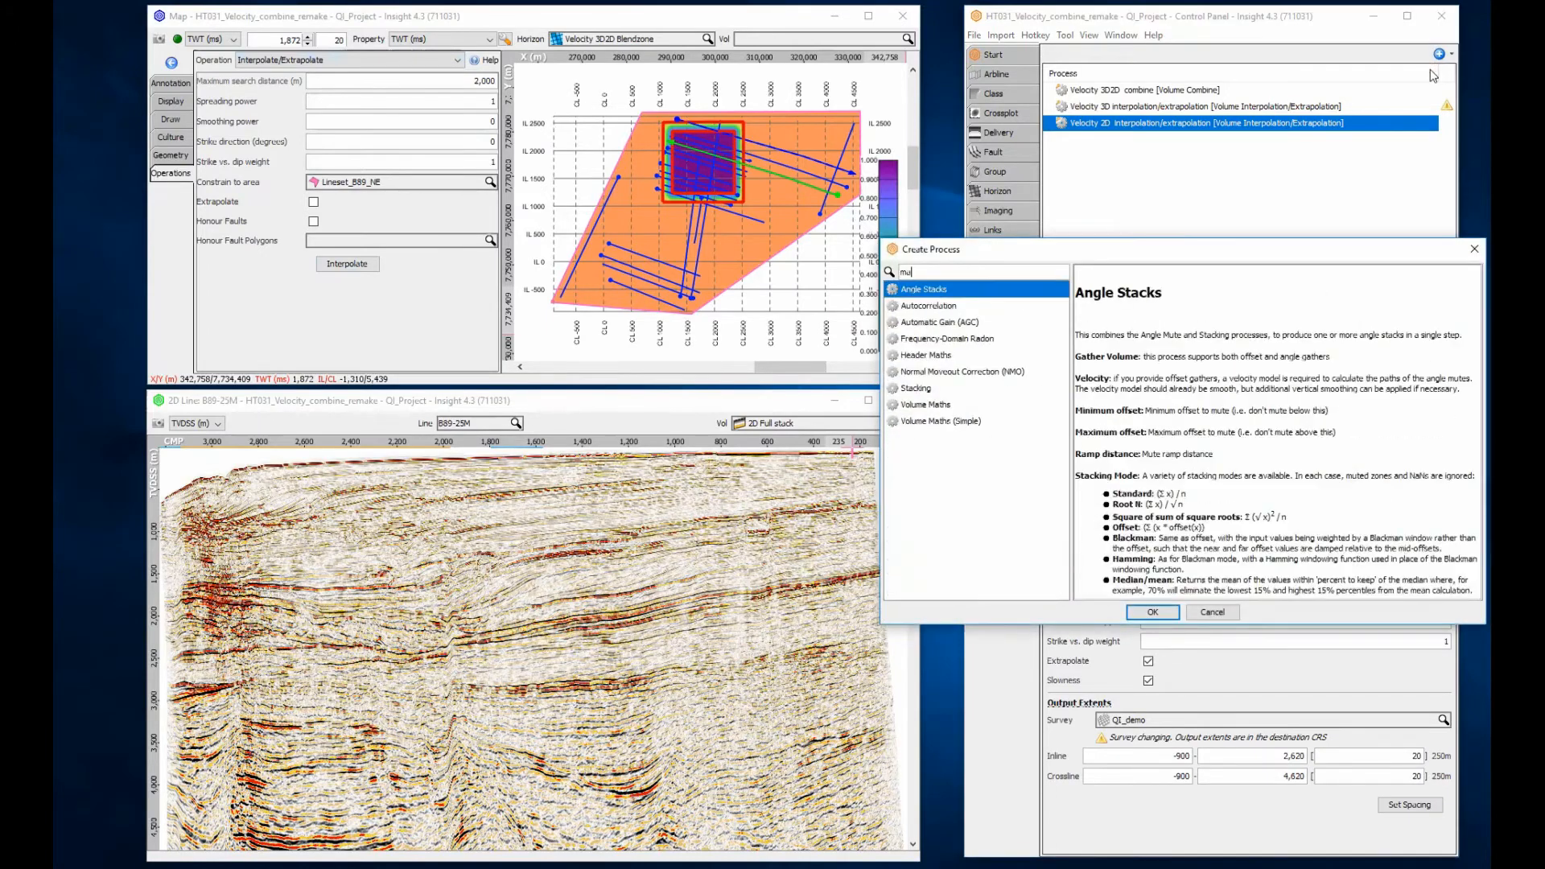
pyautogui.press('BackSpace')
pyautogui.write('aths')
pyautogui.press('Down')
pyautogui.press('Return')
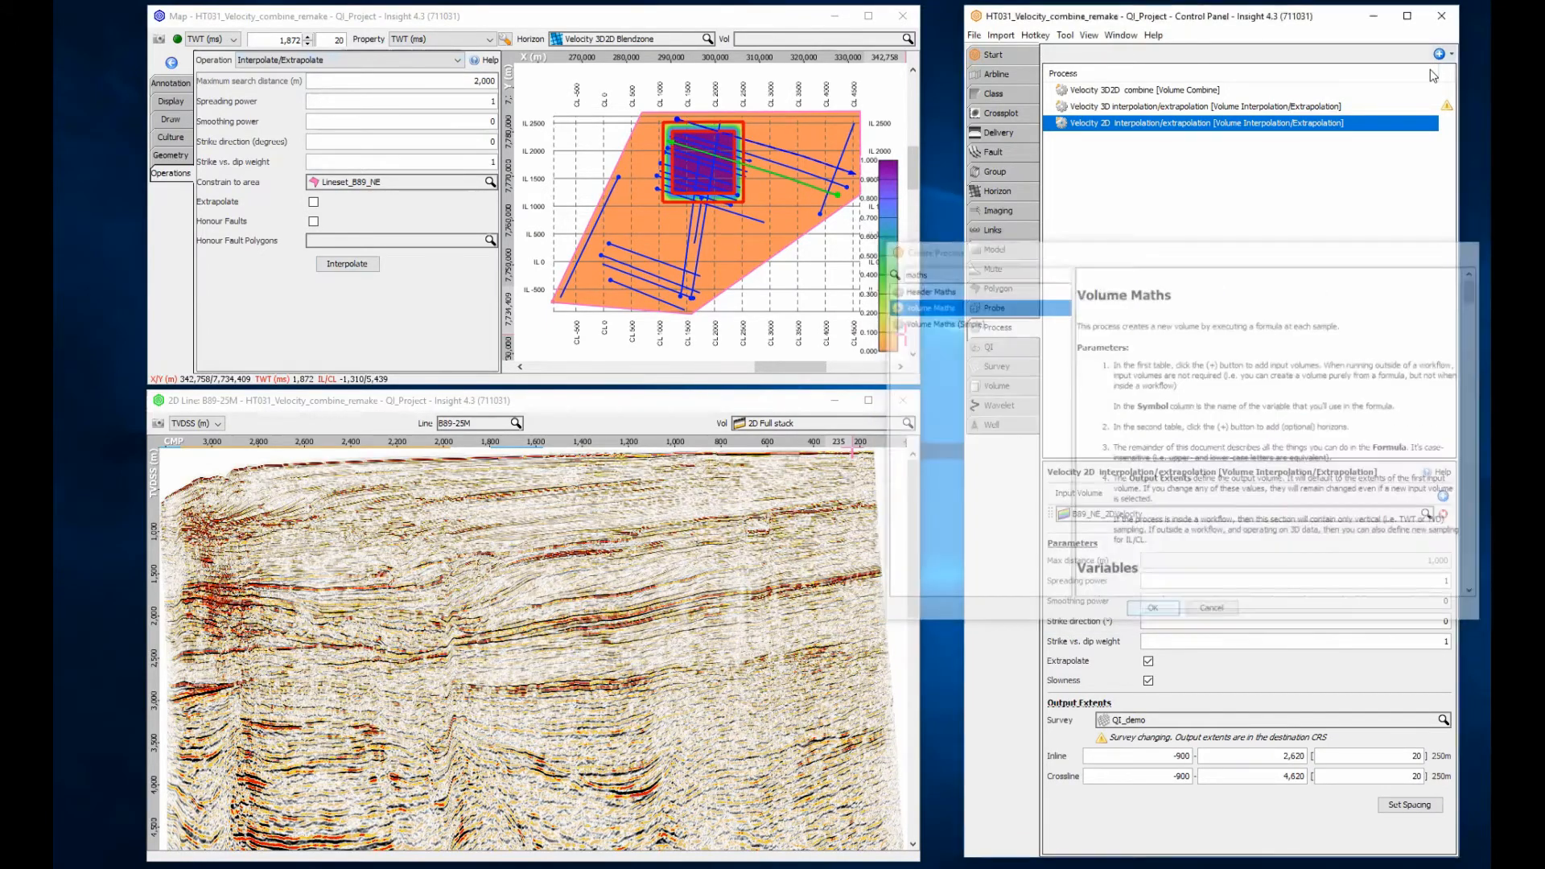
pyautogui.write('Velocity')
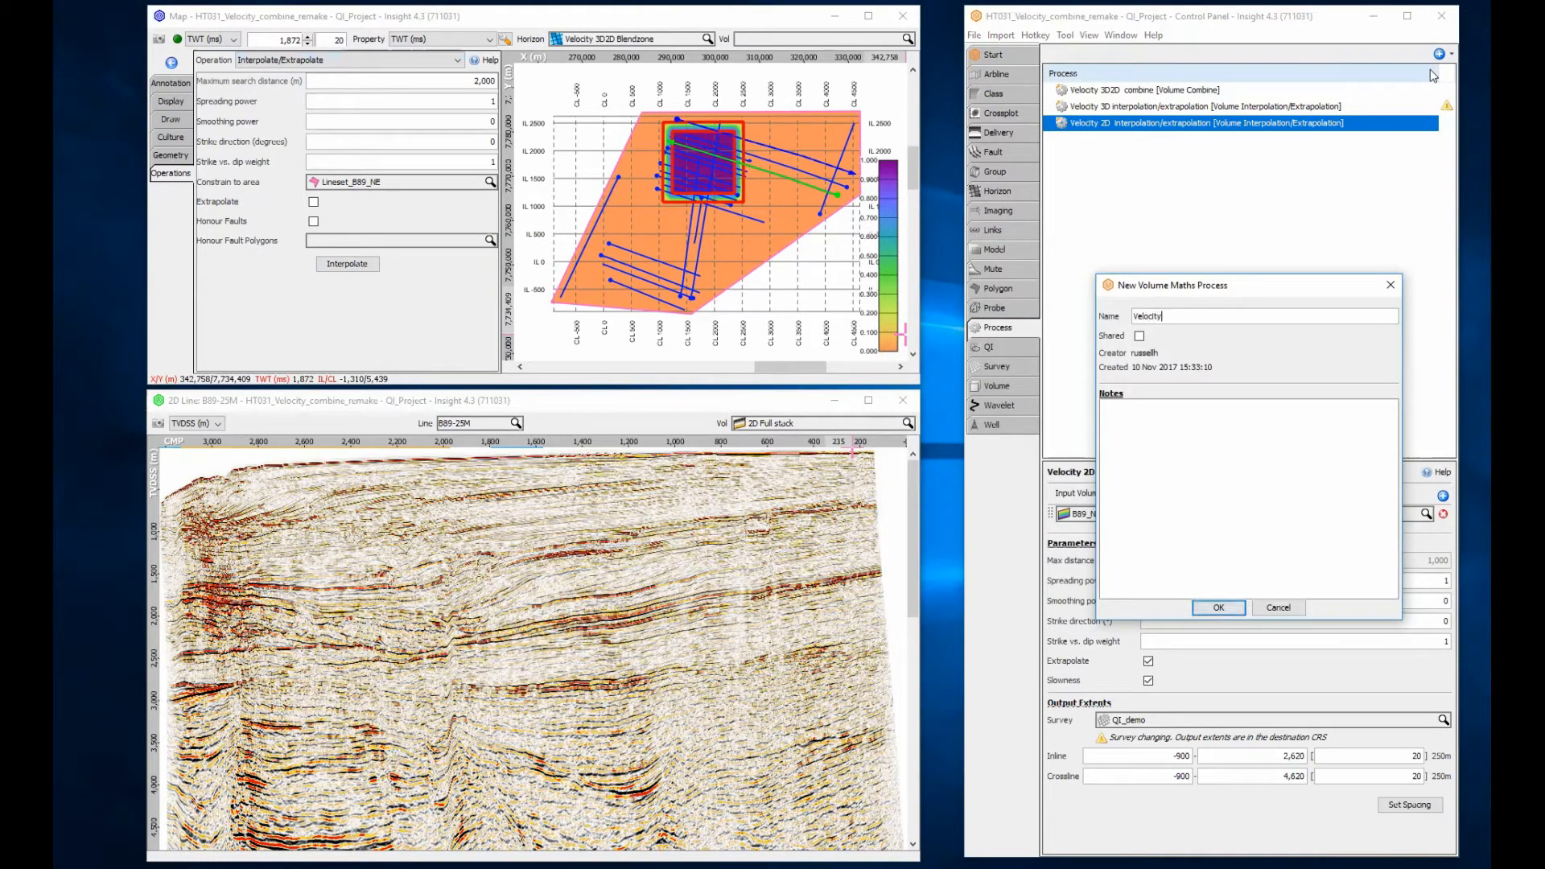
pyautogui.write(' 3D2D blend')
pyautogui.click(1213, 606)
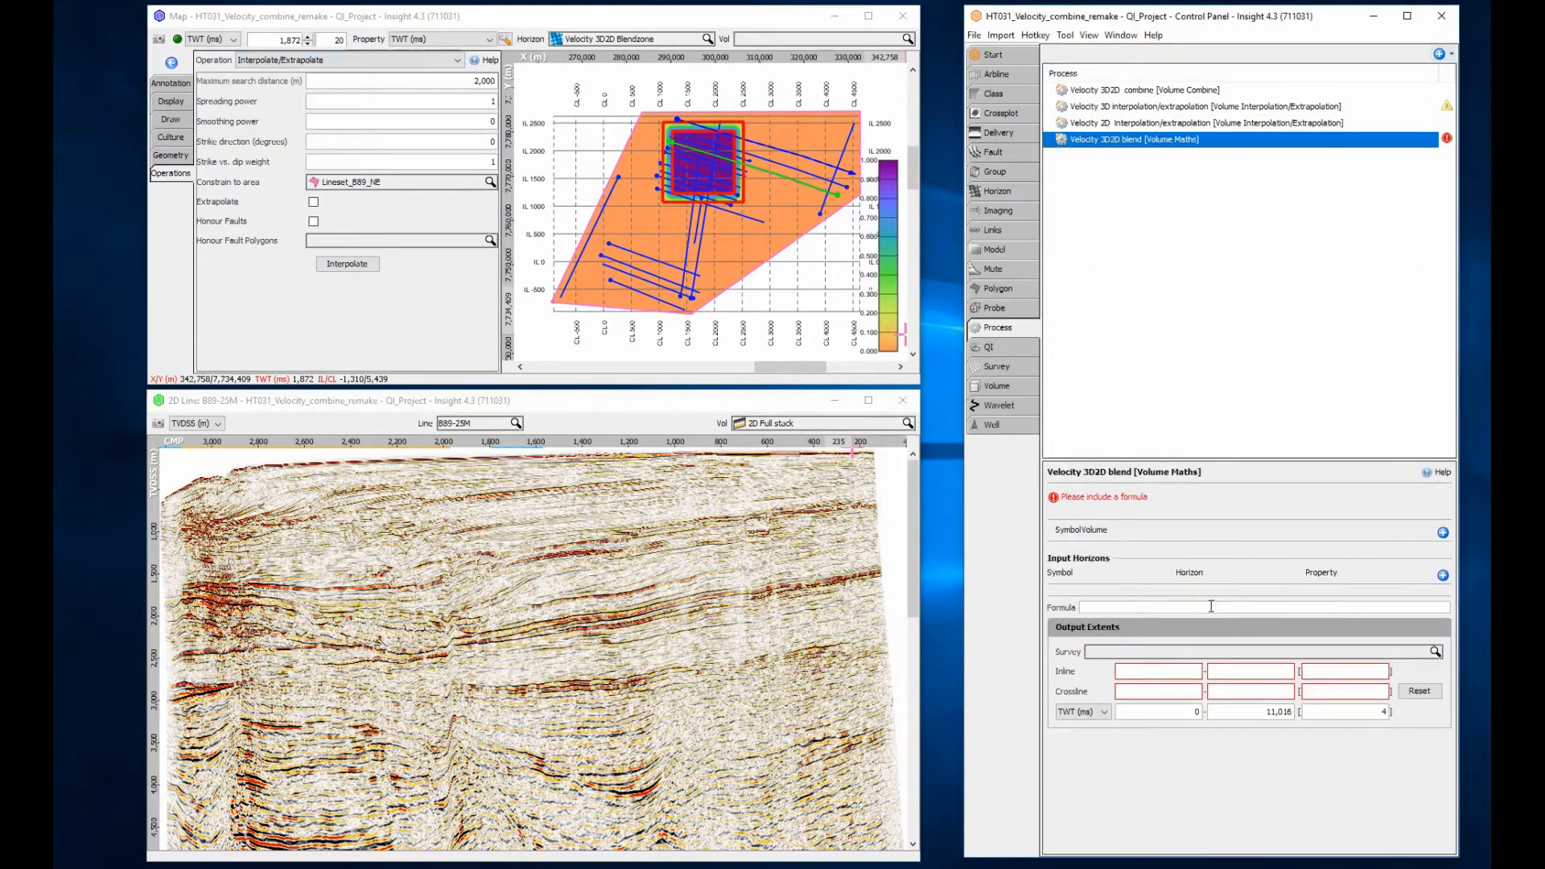
# Add the Velocity 3D interpolation/extrapolation volume as v1 and the Velocity 2D interpolation/extrapolation volume as v2 to the blend process
pyautogui.click(1443, 533)
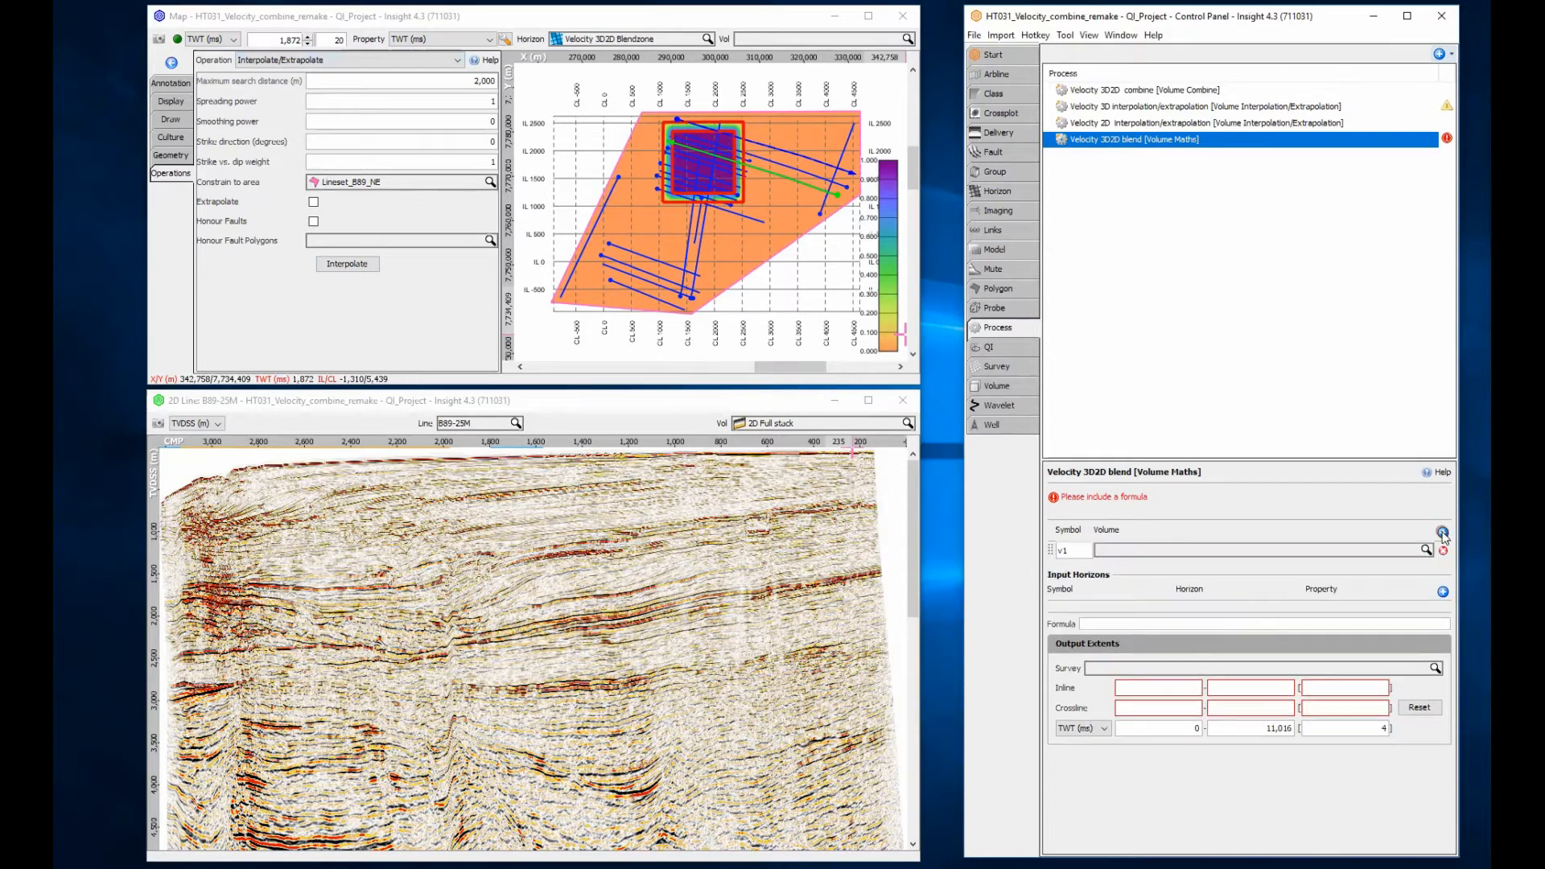
pyautogui.click(1442, 533)
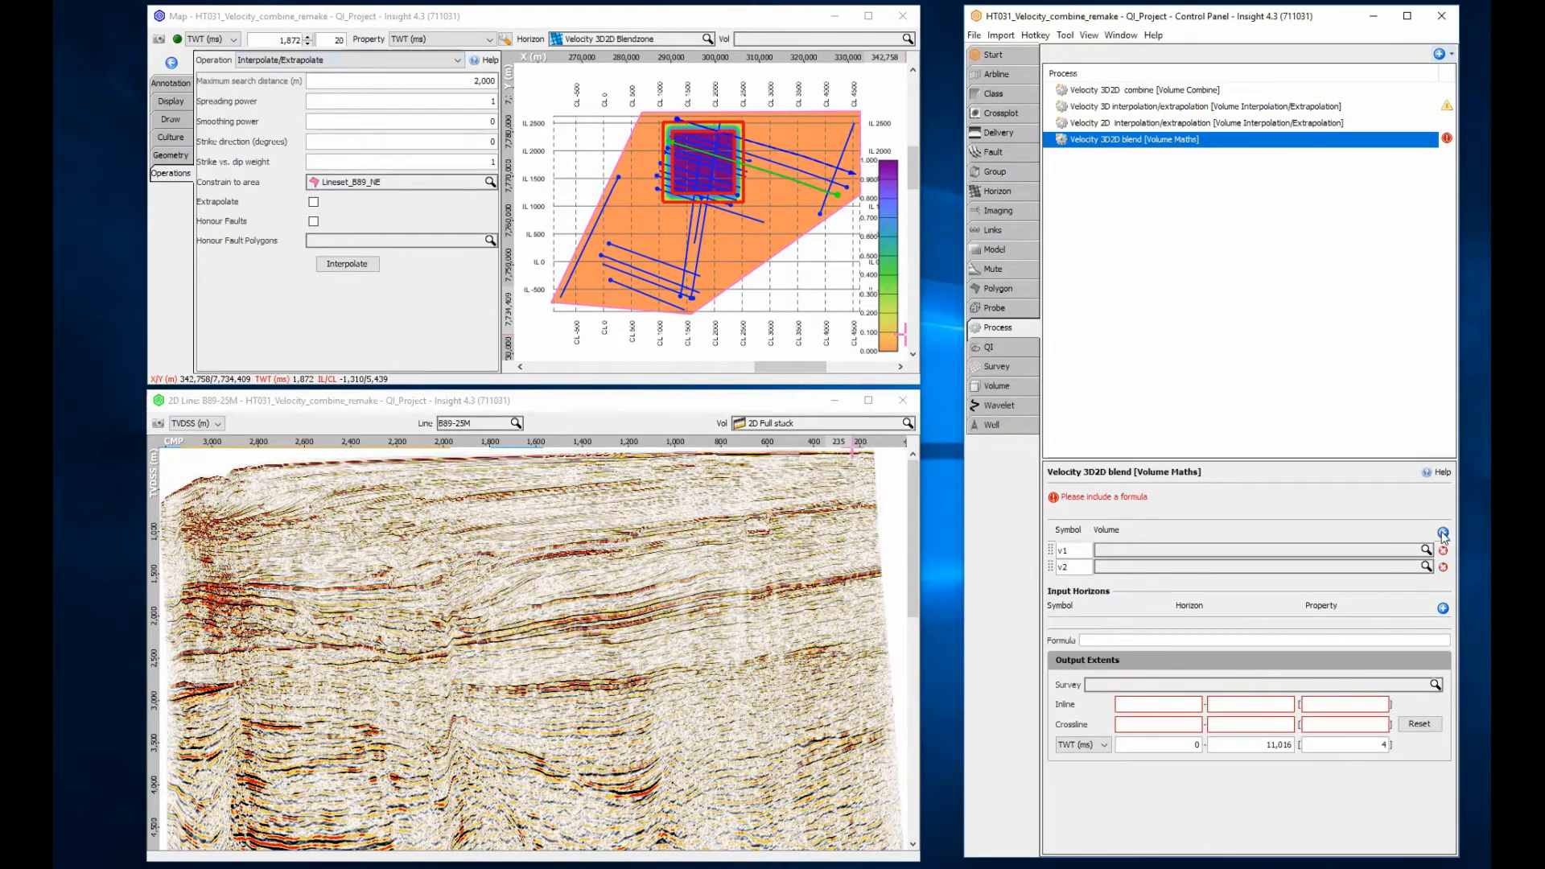
pyautogui.click(1398, 550)
pyautogui.click(1263, 702)
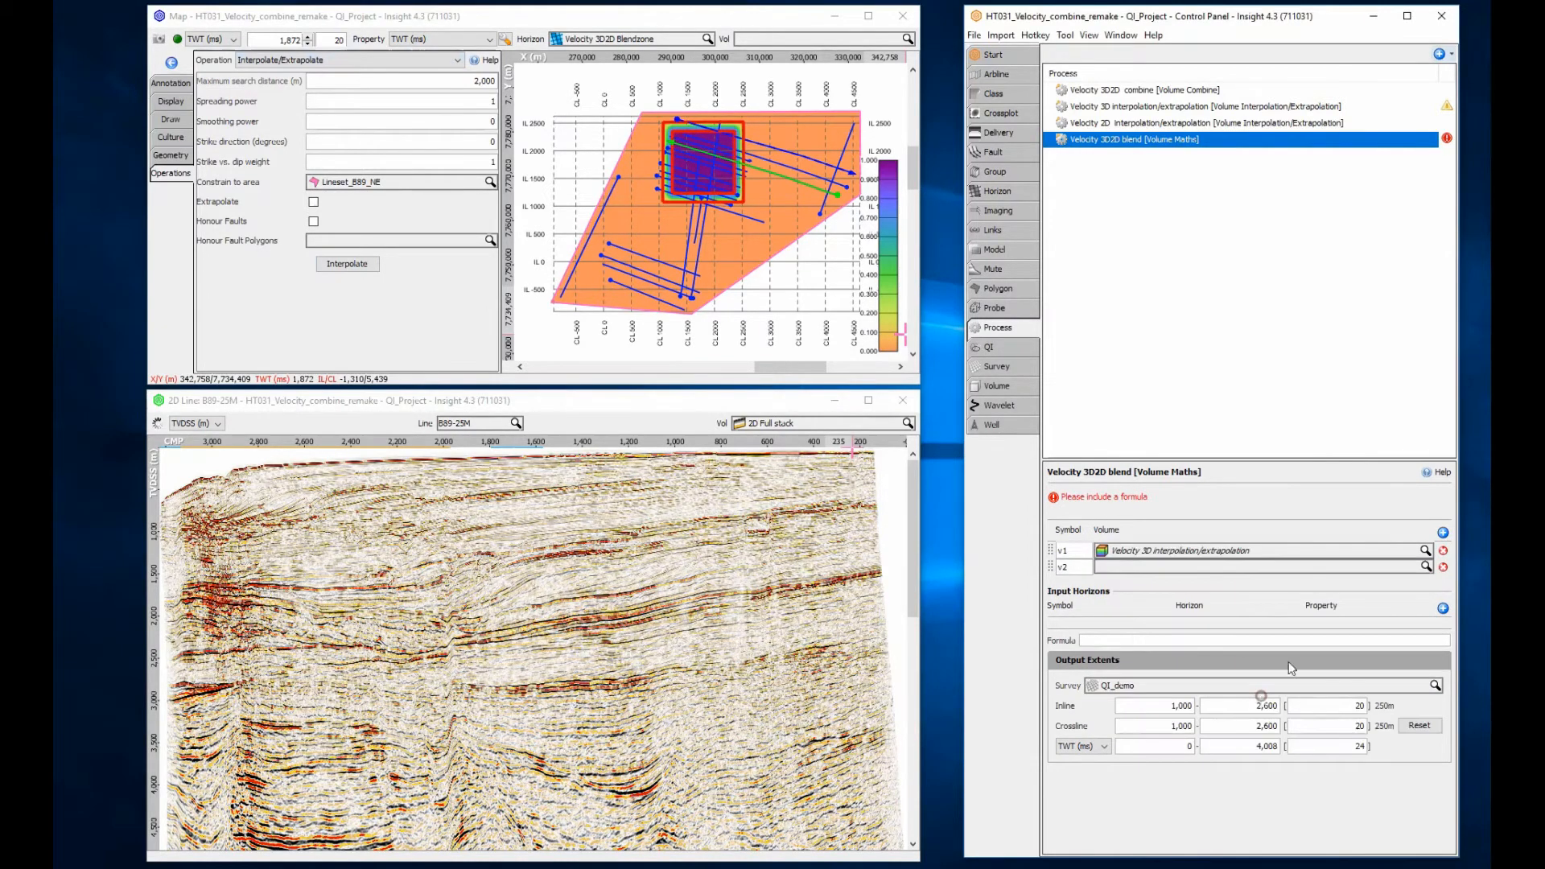
pyautogui.click(1396, 567)
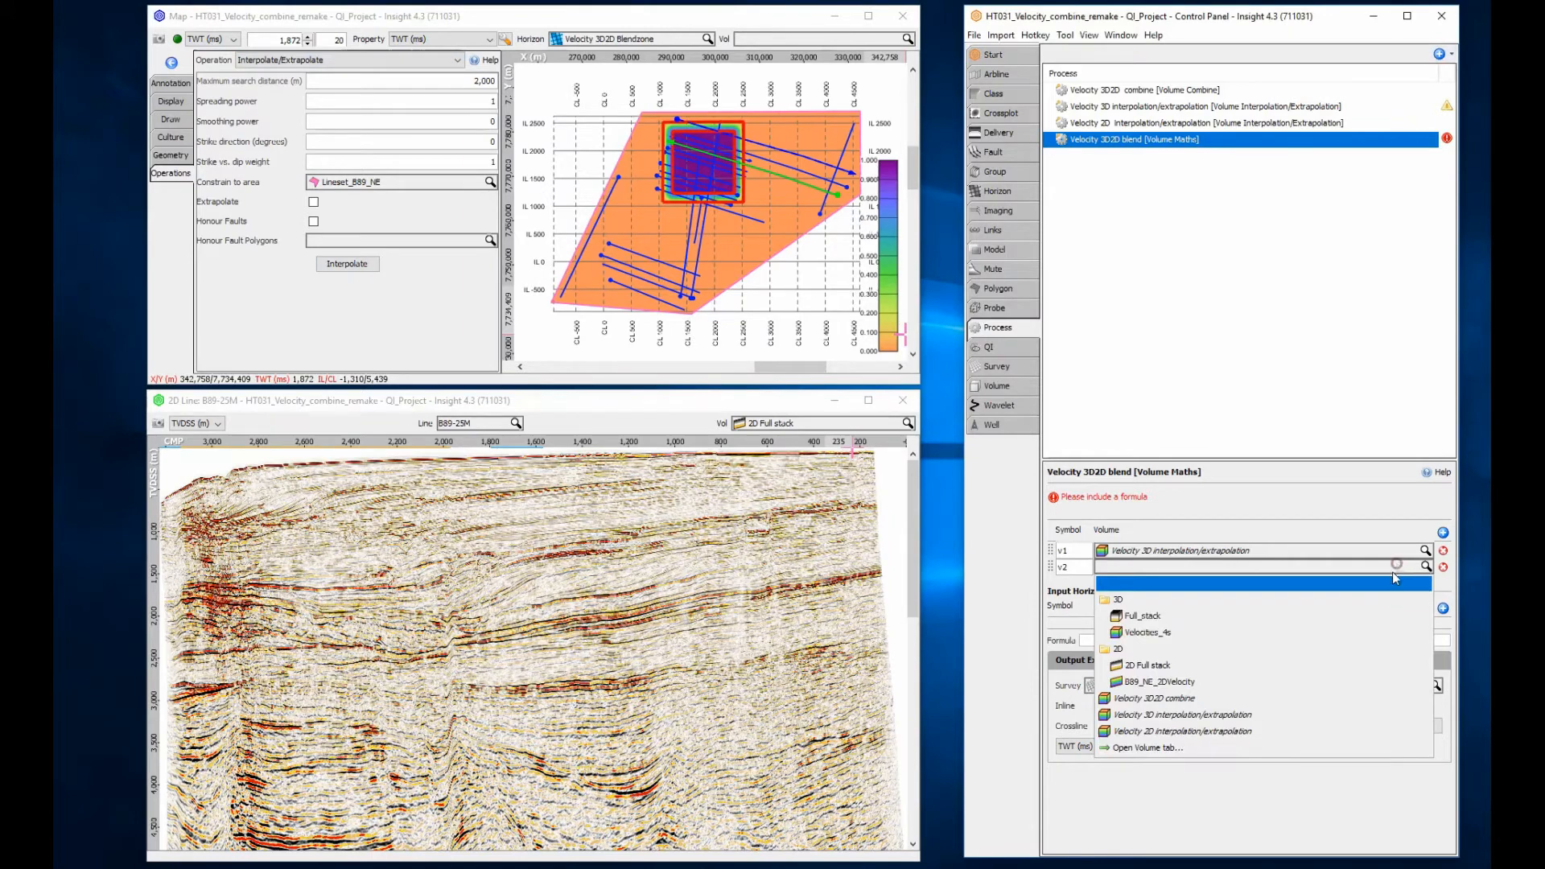
pyautogui.click(1222, 730)
# Add the Velocity 3D2D Blendzone horizon as h1 and set the formula to merge( v1 * h1 + ( 1 - h1 ) * v2 , v2 )
pyautogui.click(1442, 609)
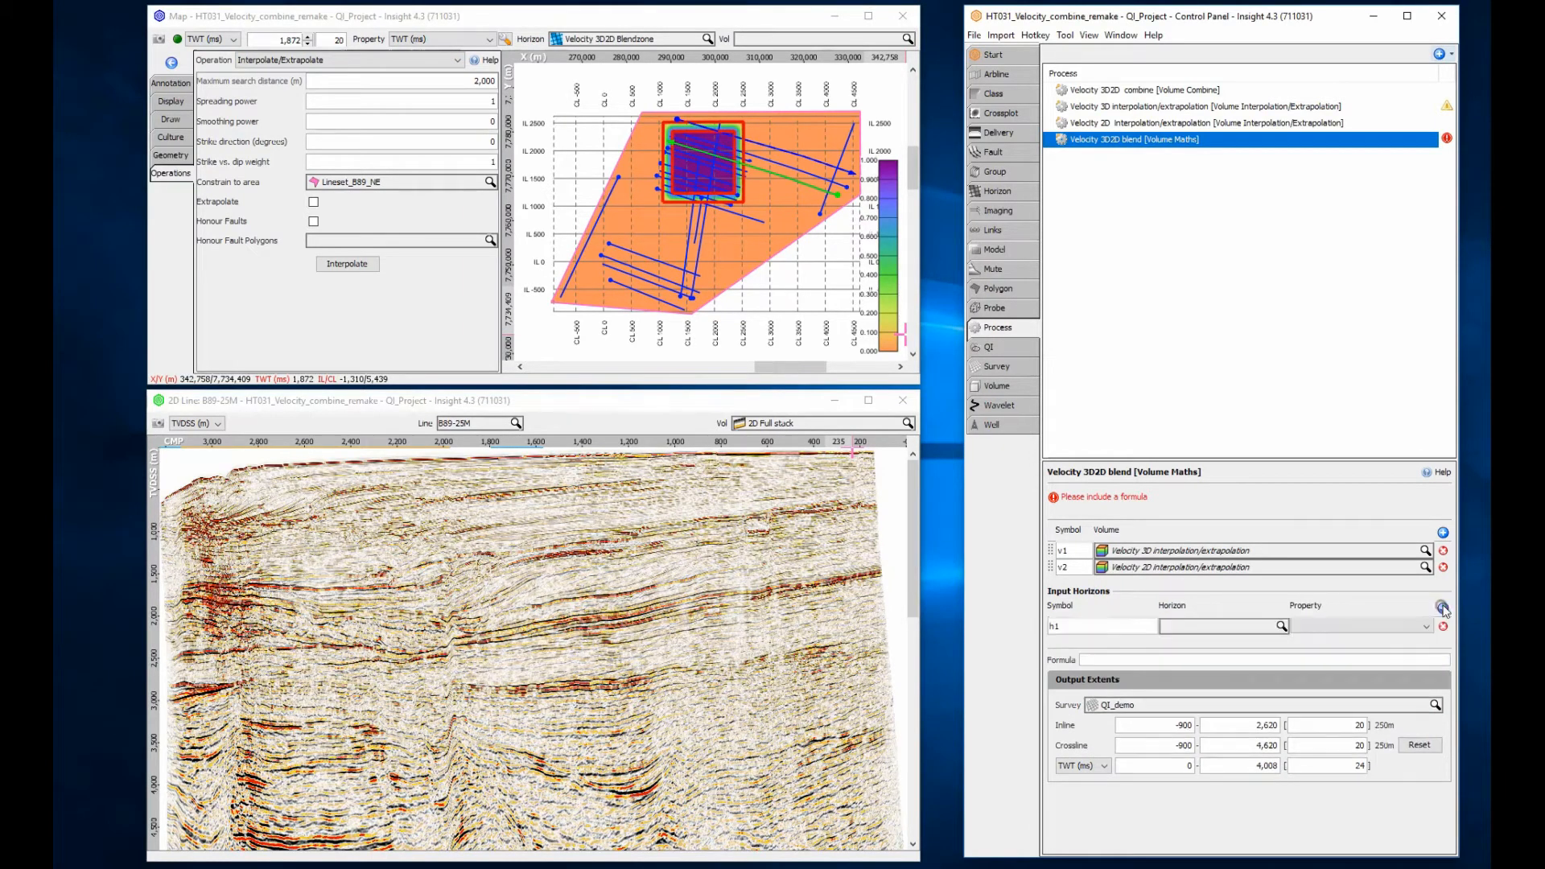
pyautogui.click(1237, 626)
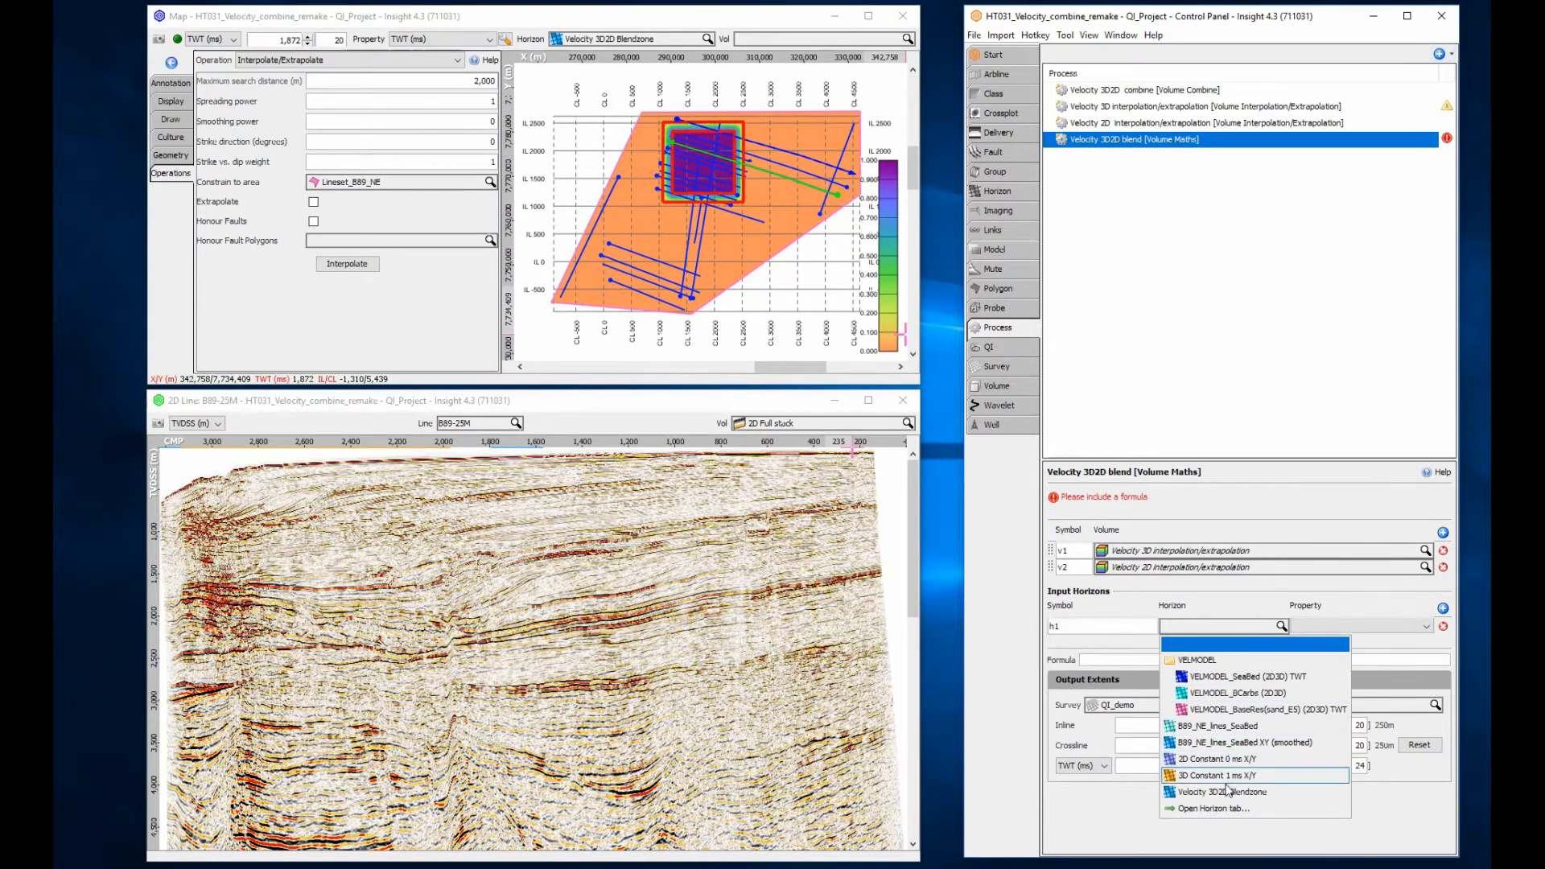
pyautogui.click(1229, 792)
pyautogui.click(1174, 681)
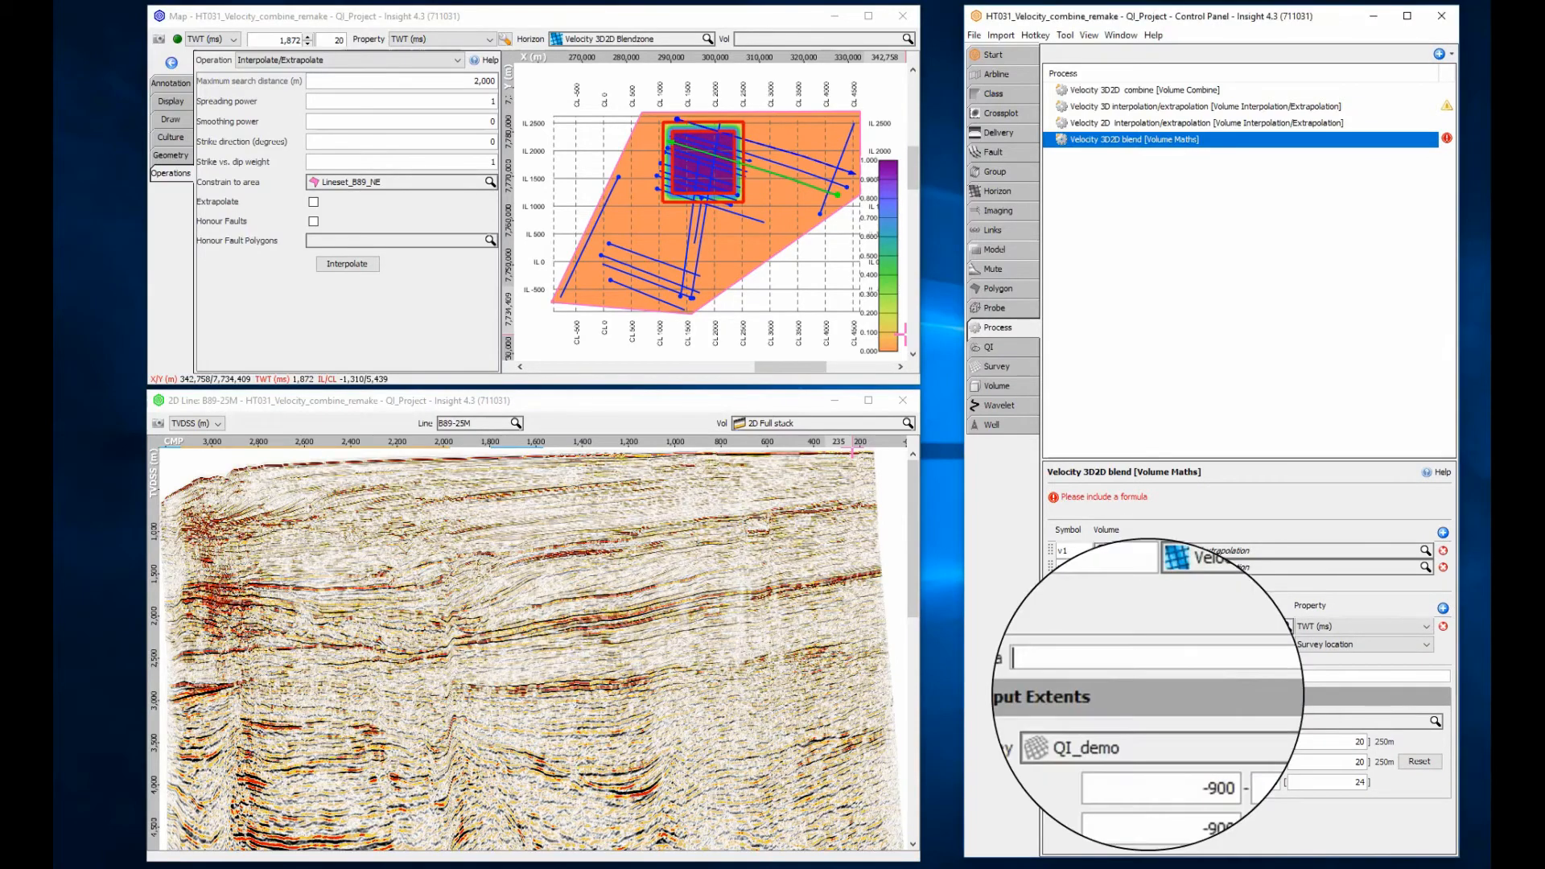
pyautogui.write('merge( v1 * h1 + ( 1 - h1 ) * v2 , v2 )')
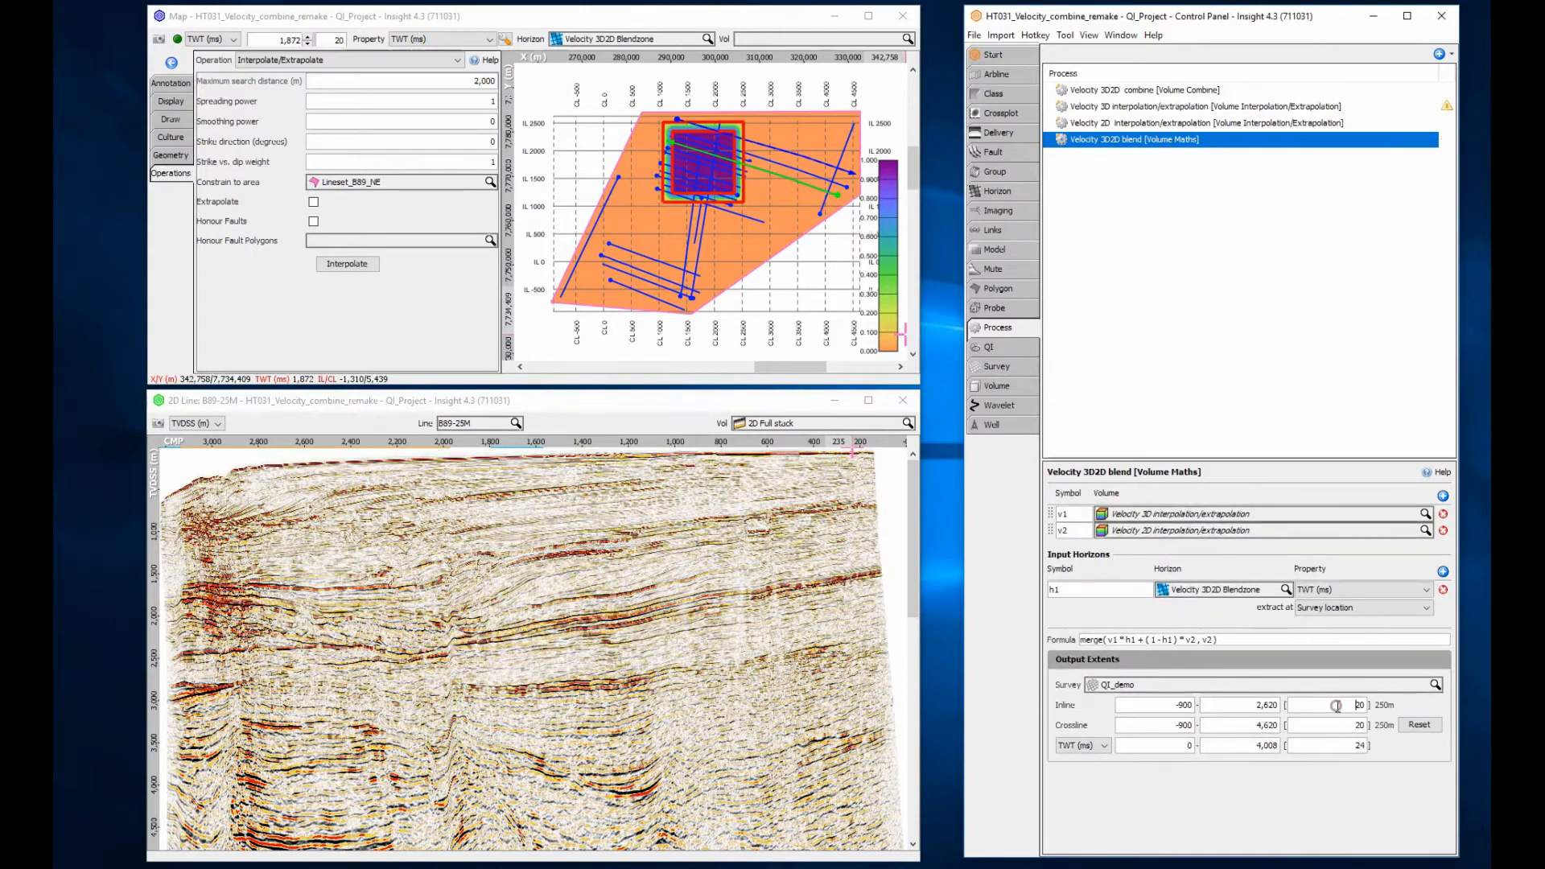
# Switch the 2D line's vertical axis to TWT and display the Velocity 3D2D blend volume on the line
pyautogui.click(176, 422)
pyautogui.click(179, 437)
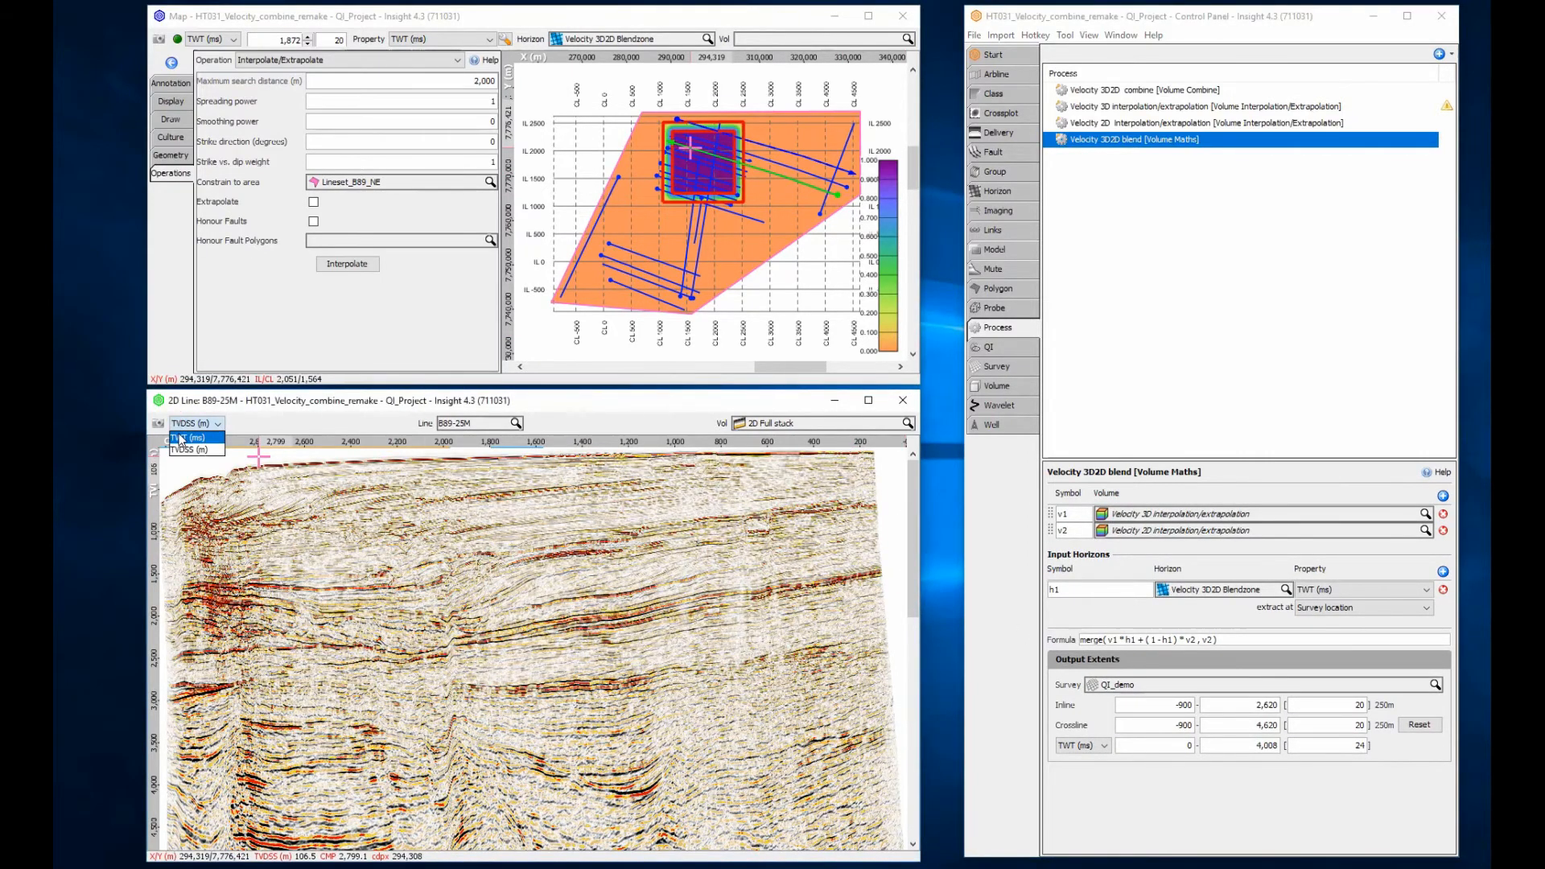
pyautogui.click(753, 424)
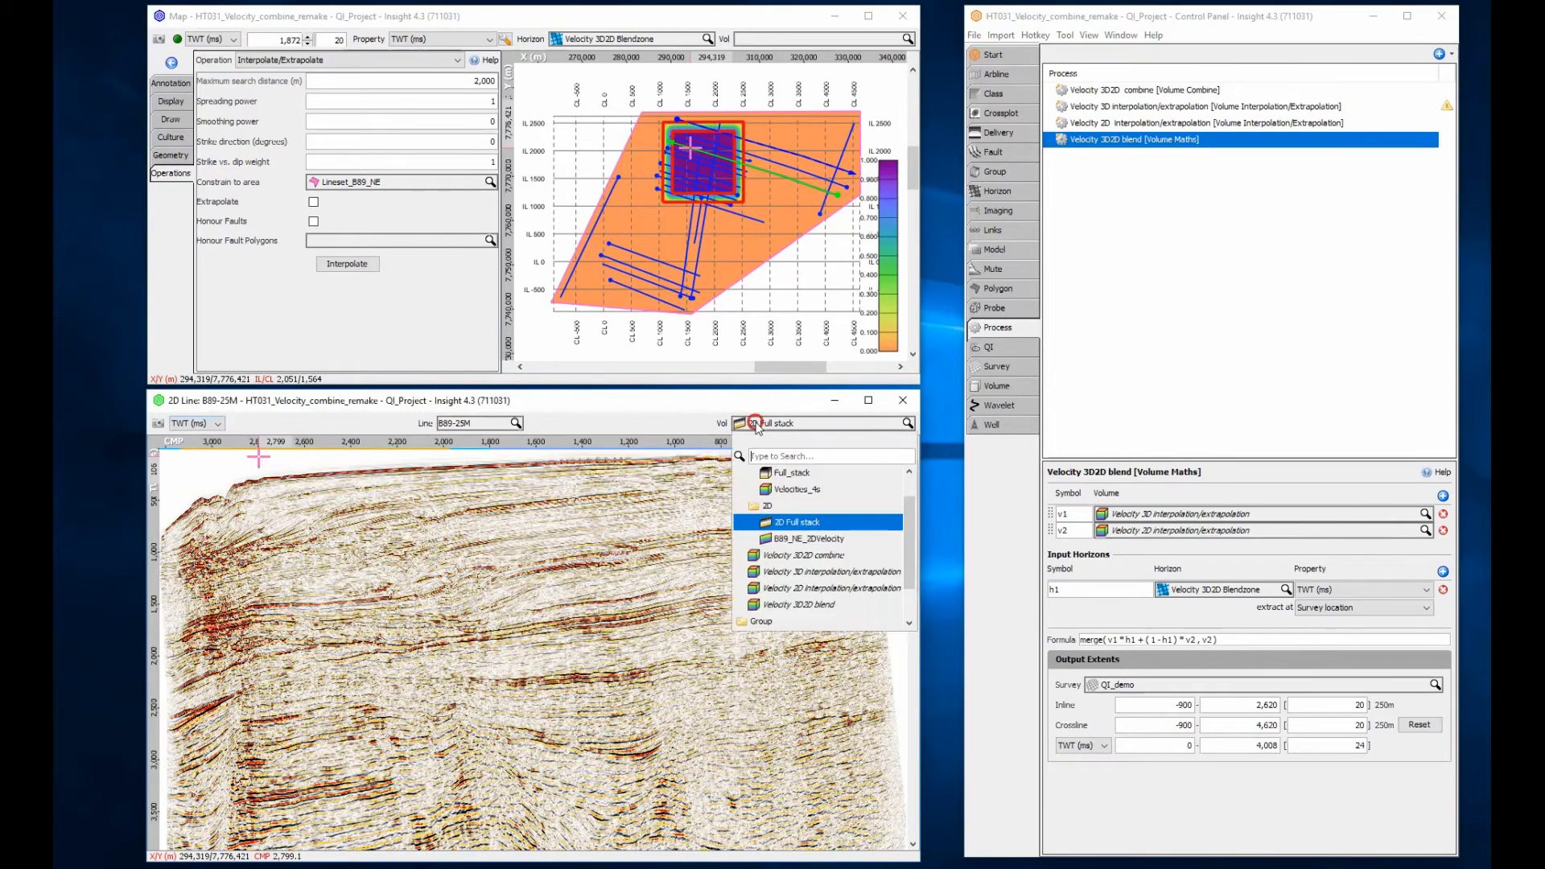
pyautogui.click(802, 556)
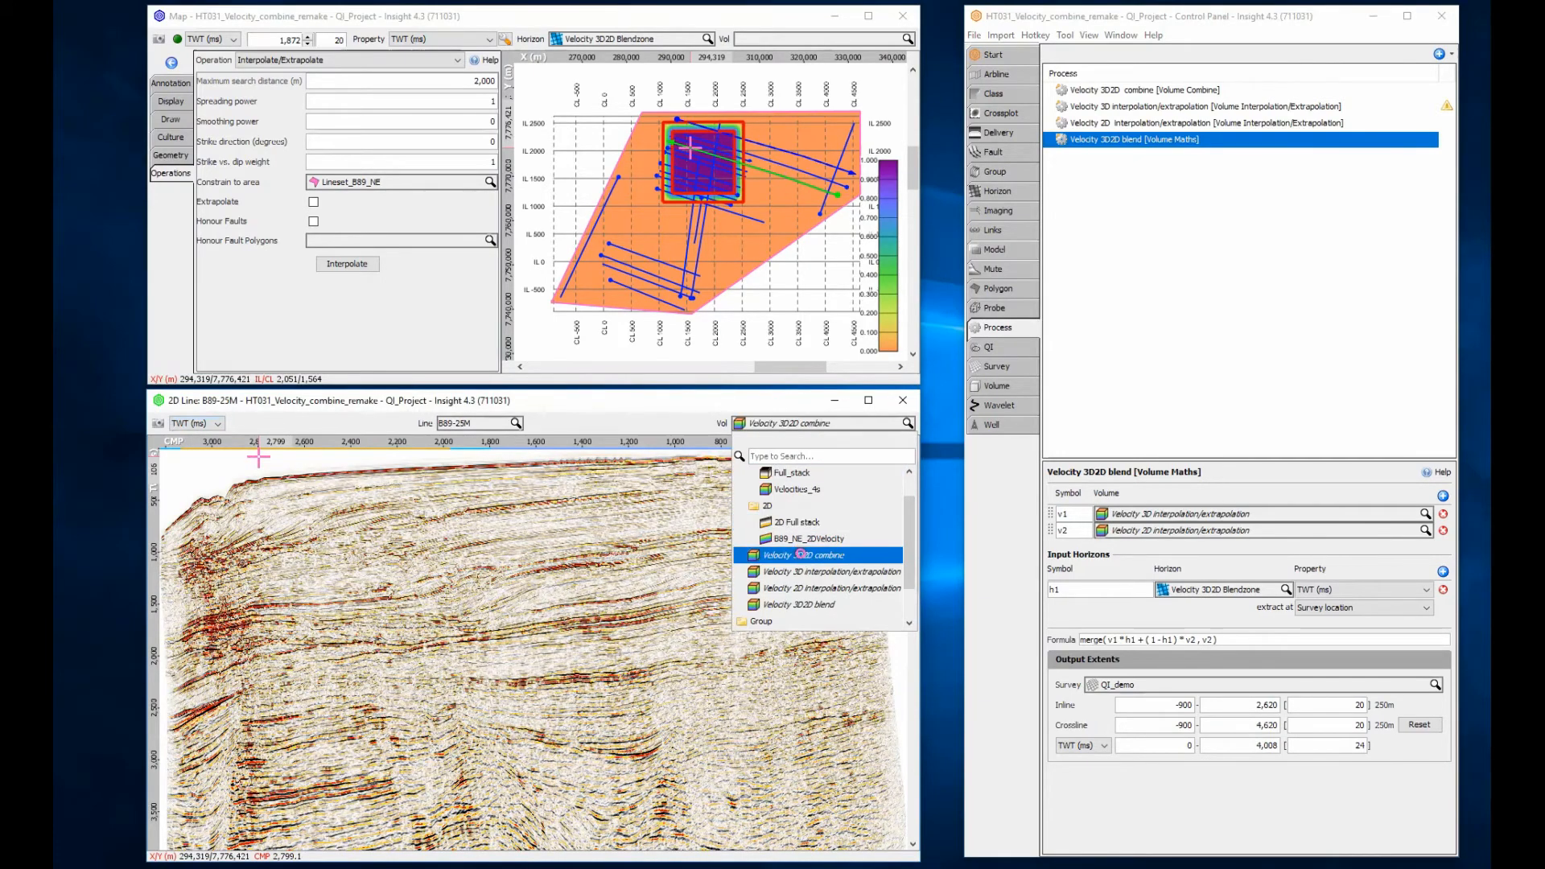
pyautogui.click(825, 604)
# Display the Velocity 3D2D combine volume on the 2D line for comparison, and return to the 2D Full stack
pyautogui.click(848, 424)
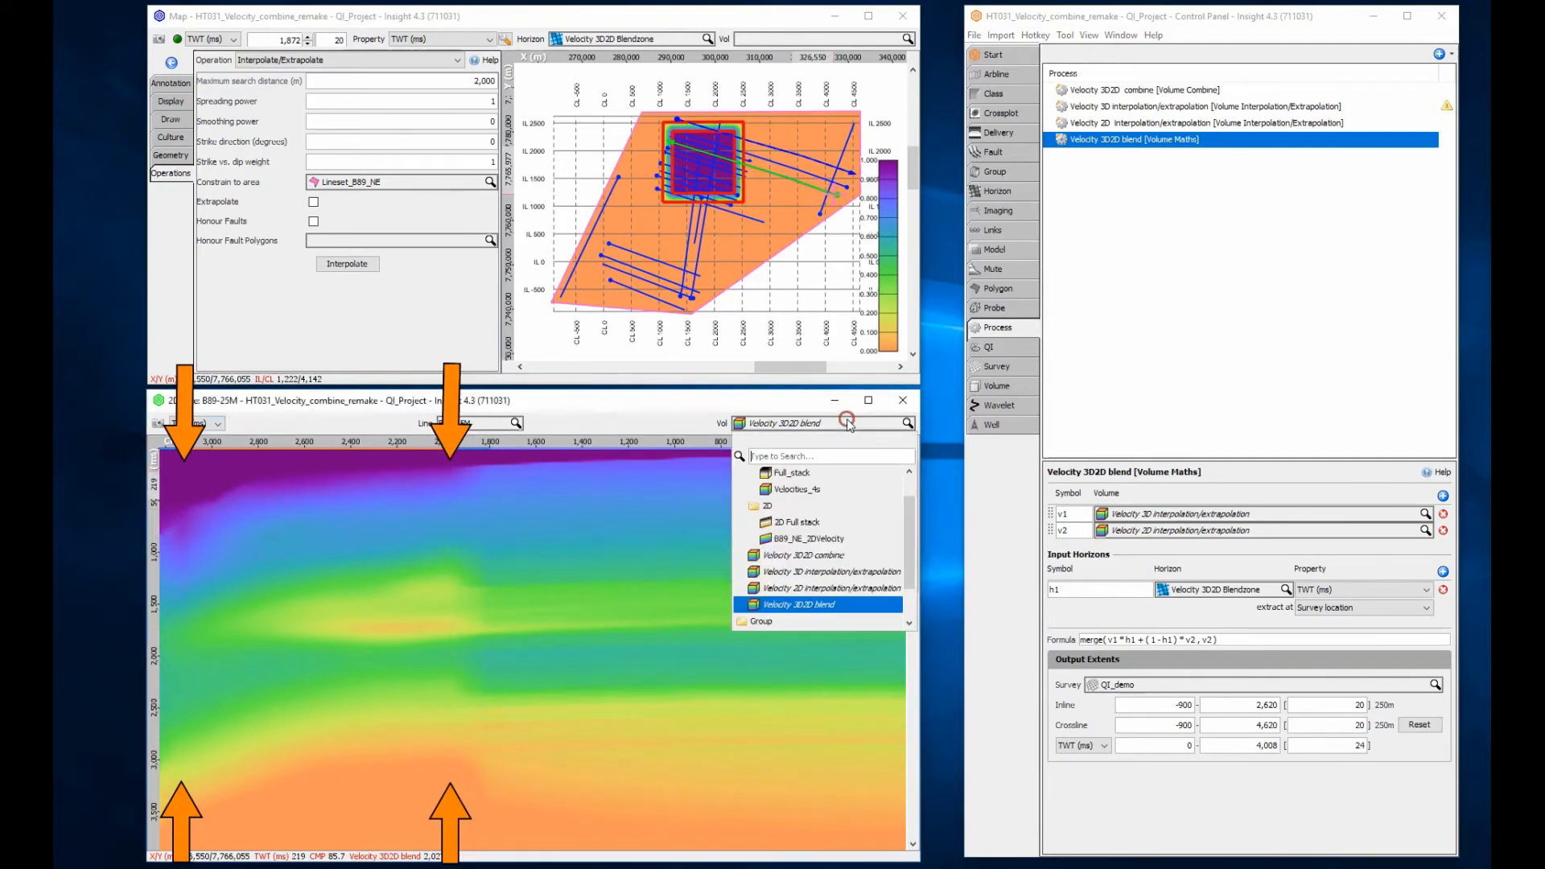
pyautogui.click(827, 555)
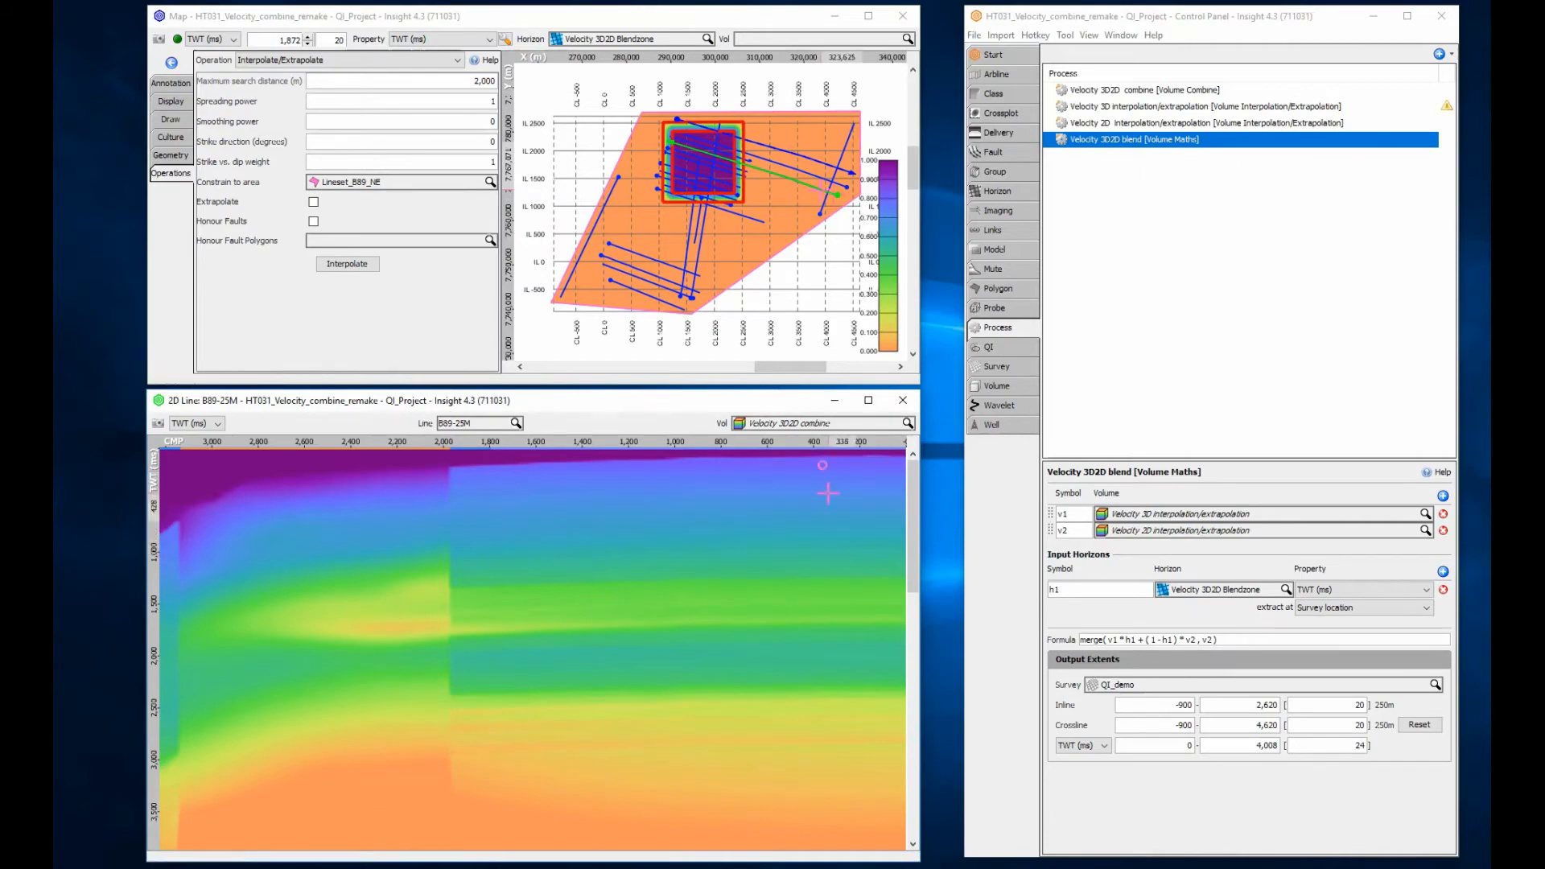
pyautogui.click(822, 423)
pyautogui.click(792, 522)
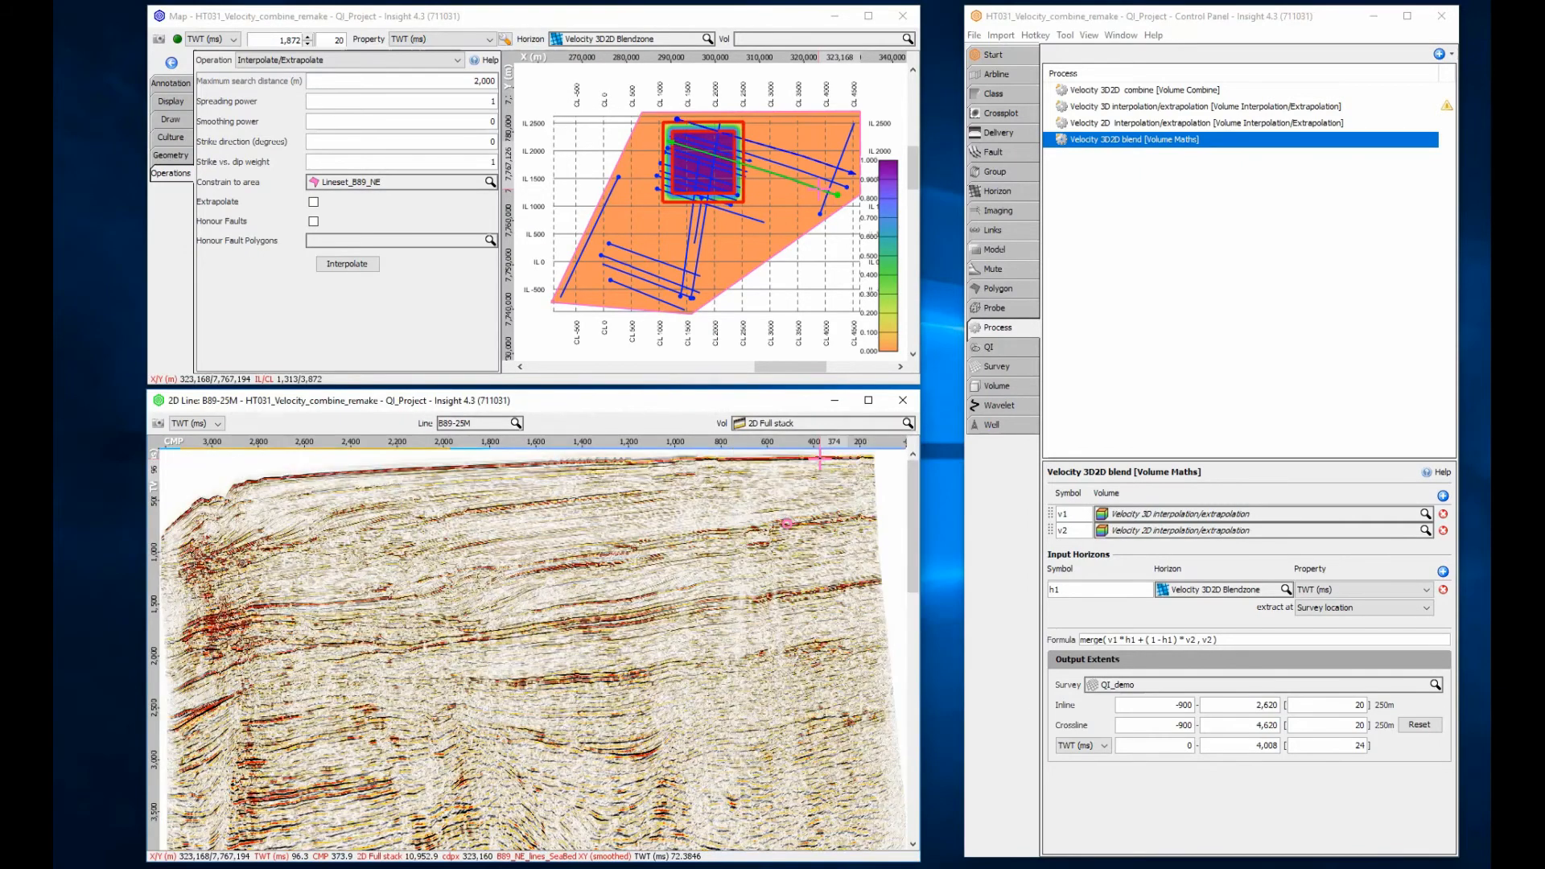
# Switch the 2D line's vertical axis to TVDSS and set the time/depth conversion velocity volume to Velocity 3D2D blend
pyautogui.click(195, 423)
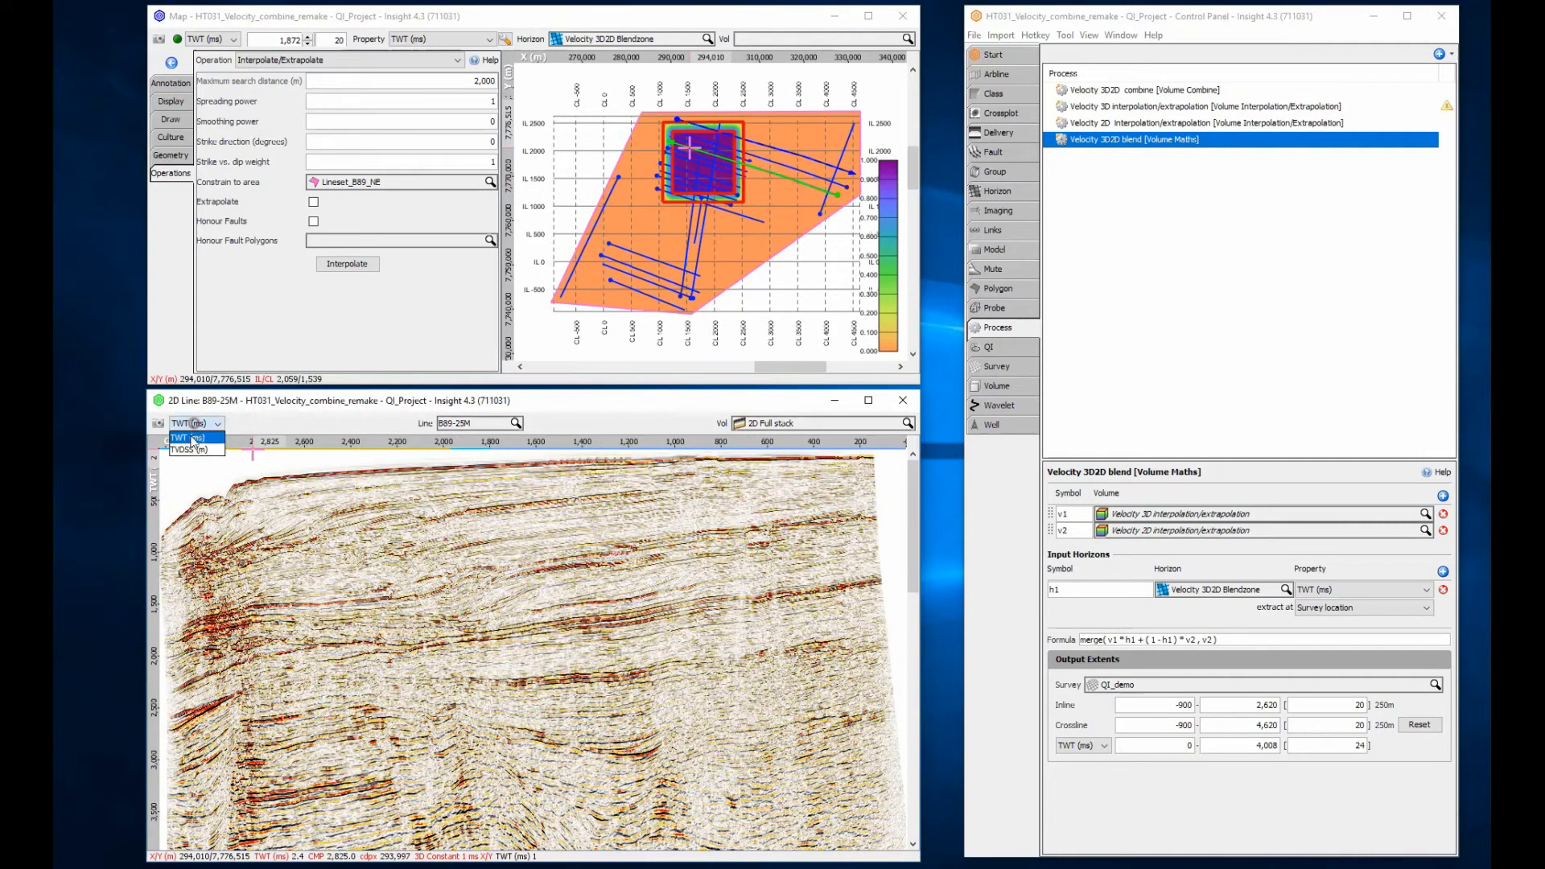
pyautogui.click(193, 450)
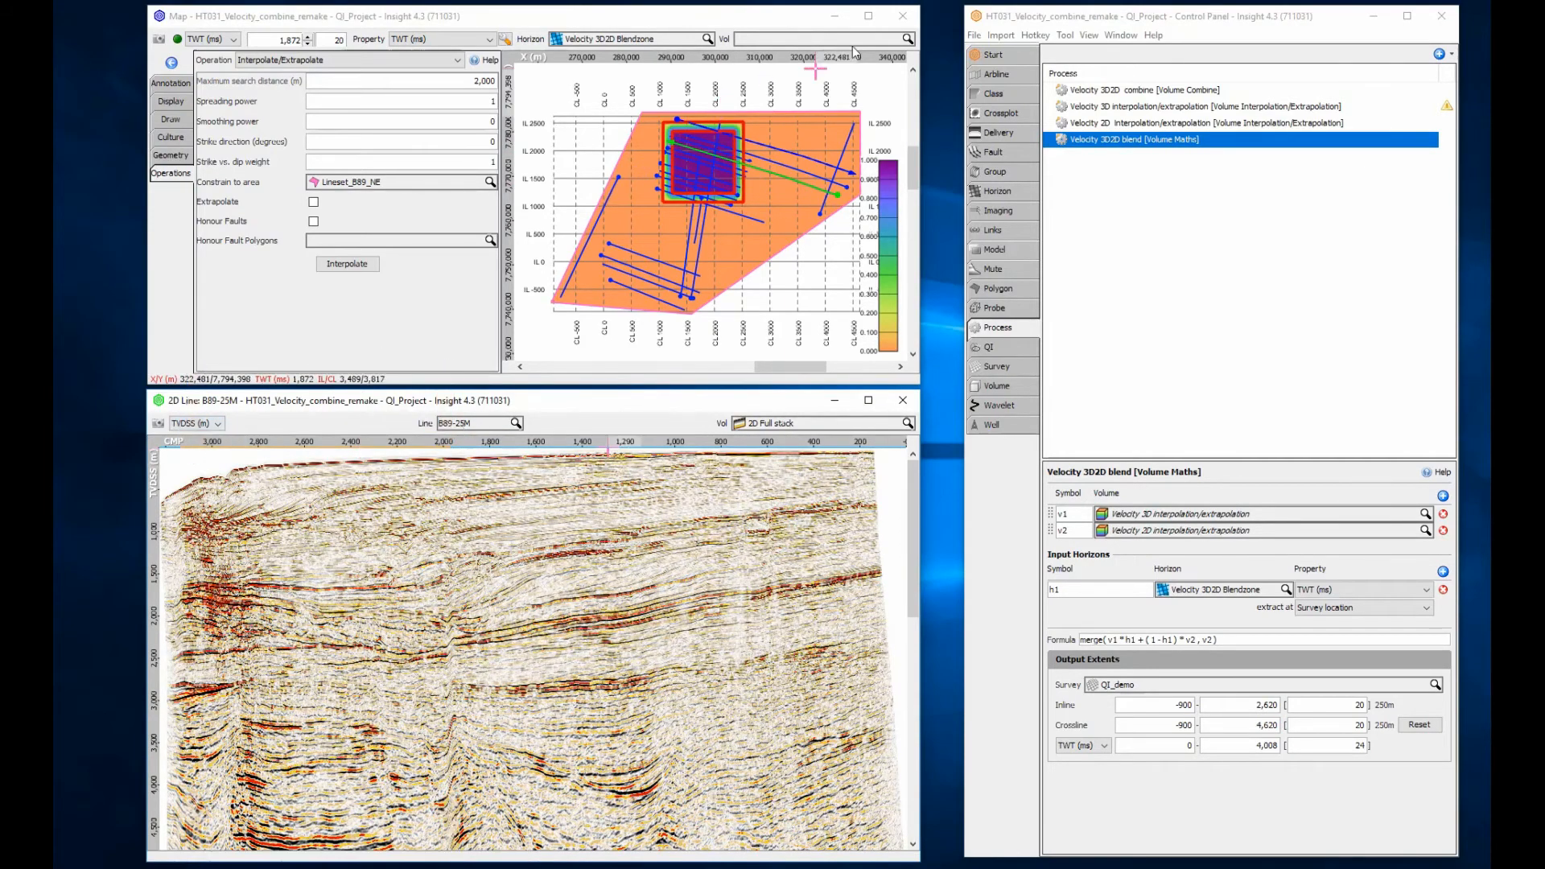
pyautogui.click(972, 36)
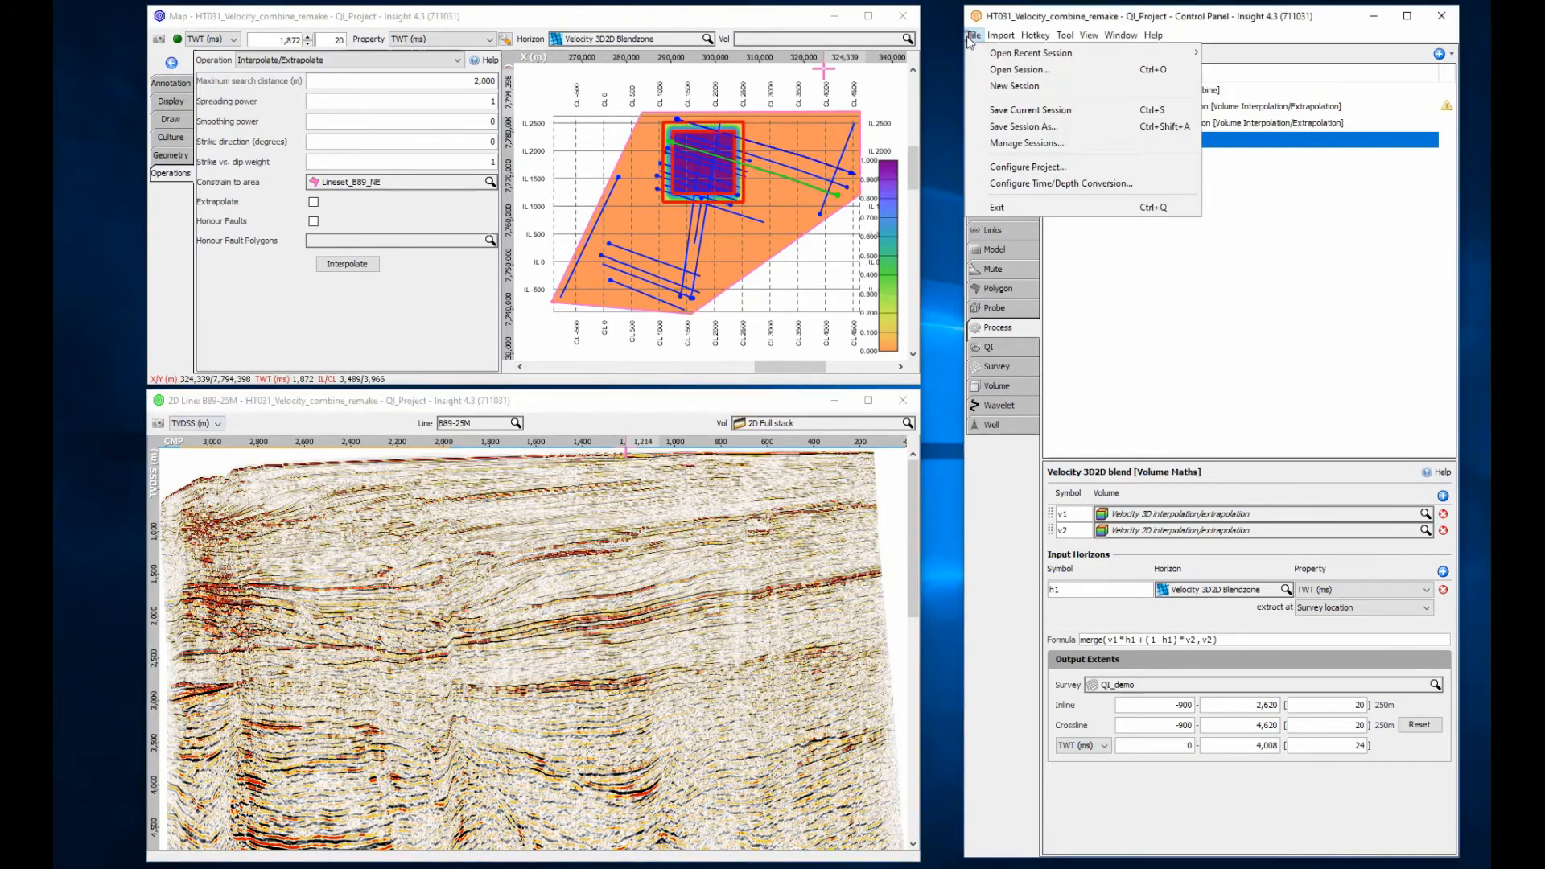
pyautogui.click(1003, 183)
pyautogui.click(1124, 350)
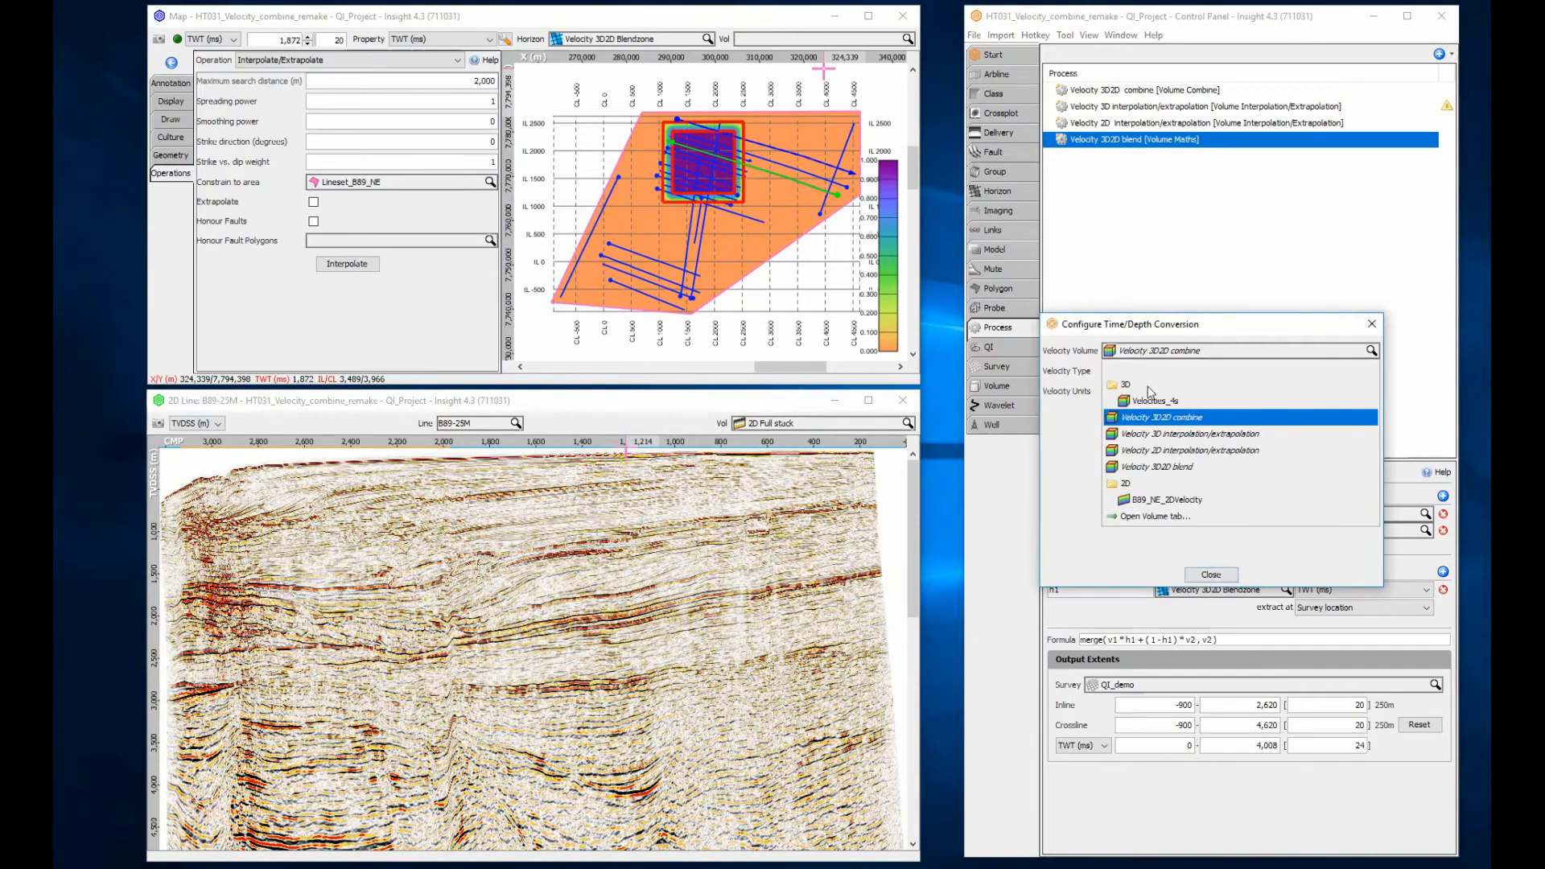
pyautogui.click(1149, 468)
pyautogui.click(1149, 467)
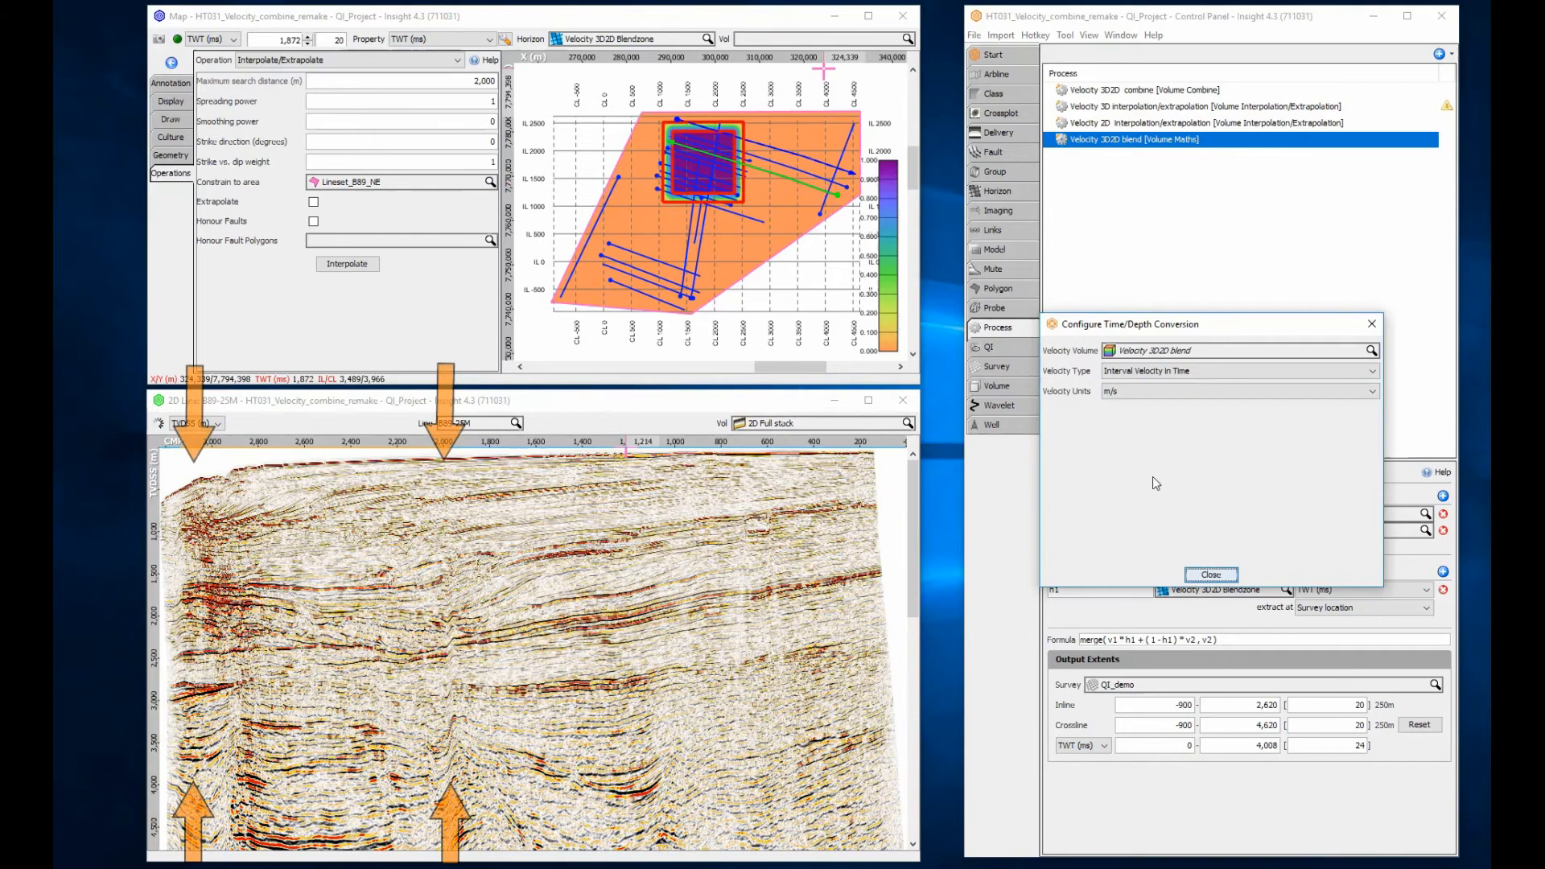
pyautogui.click(1199, 573)
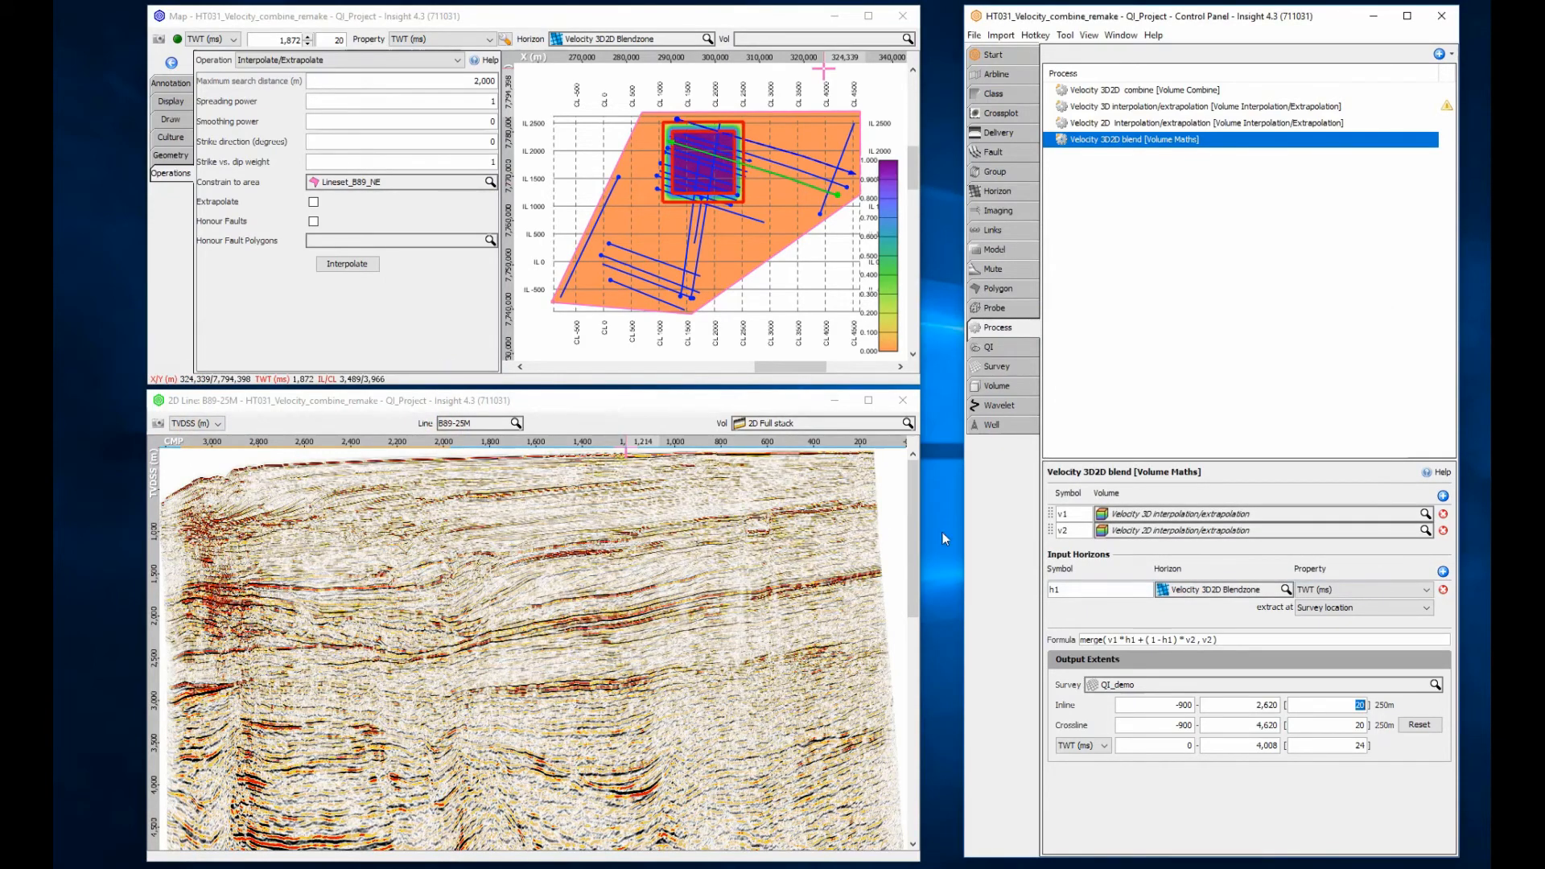
# Return the 2D line's vertical axis to TWT and display the Velocity 3D2D blend volume on it
pyautogui.click(193, 423)
pyautogui.click(187, 441)
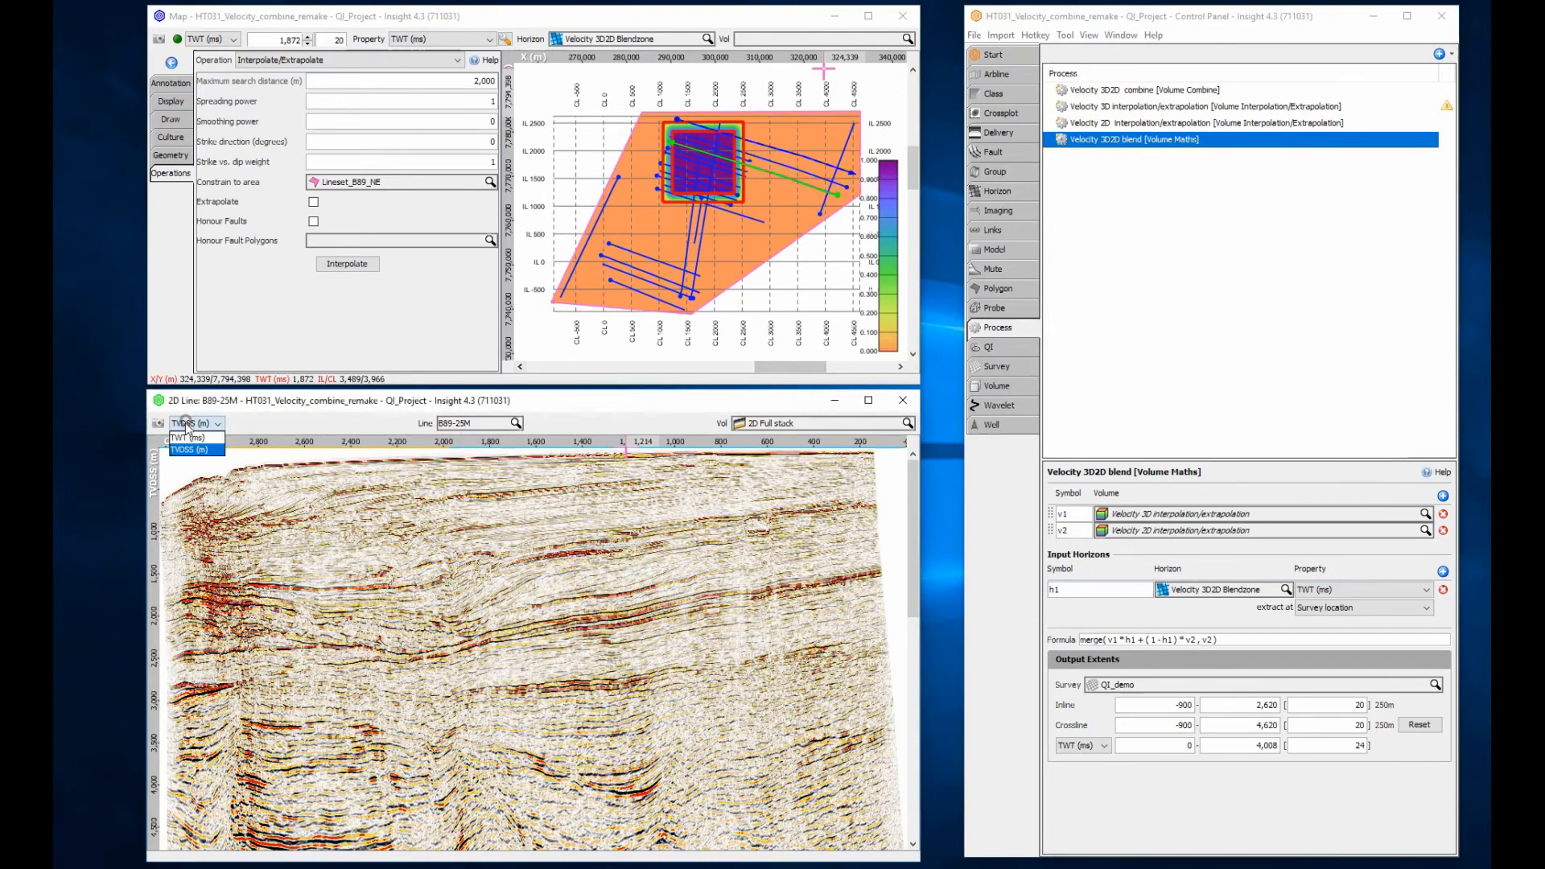
pyautogui.click(818, 425)
pyautogui.click(808, 602)
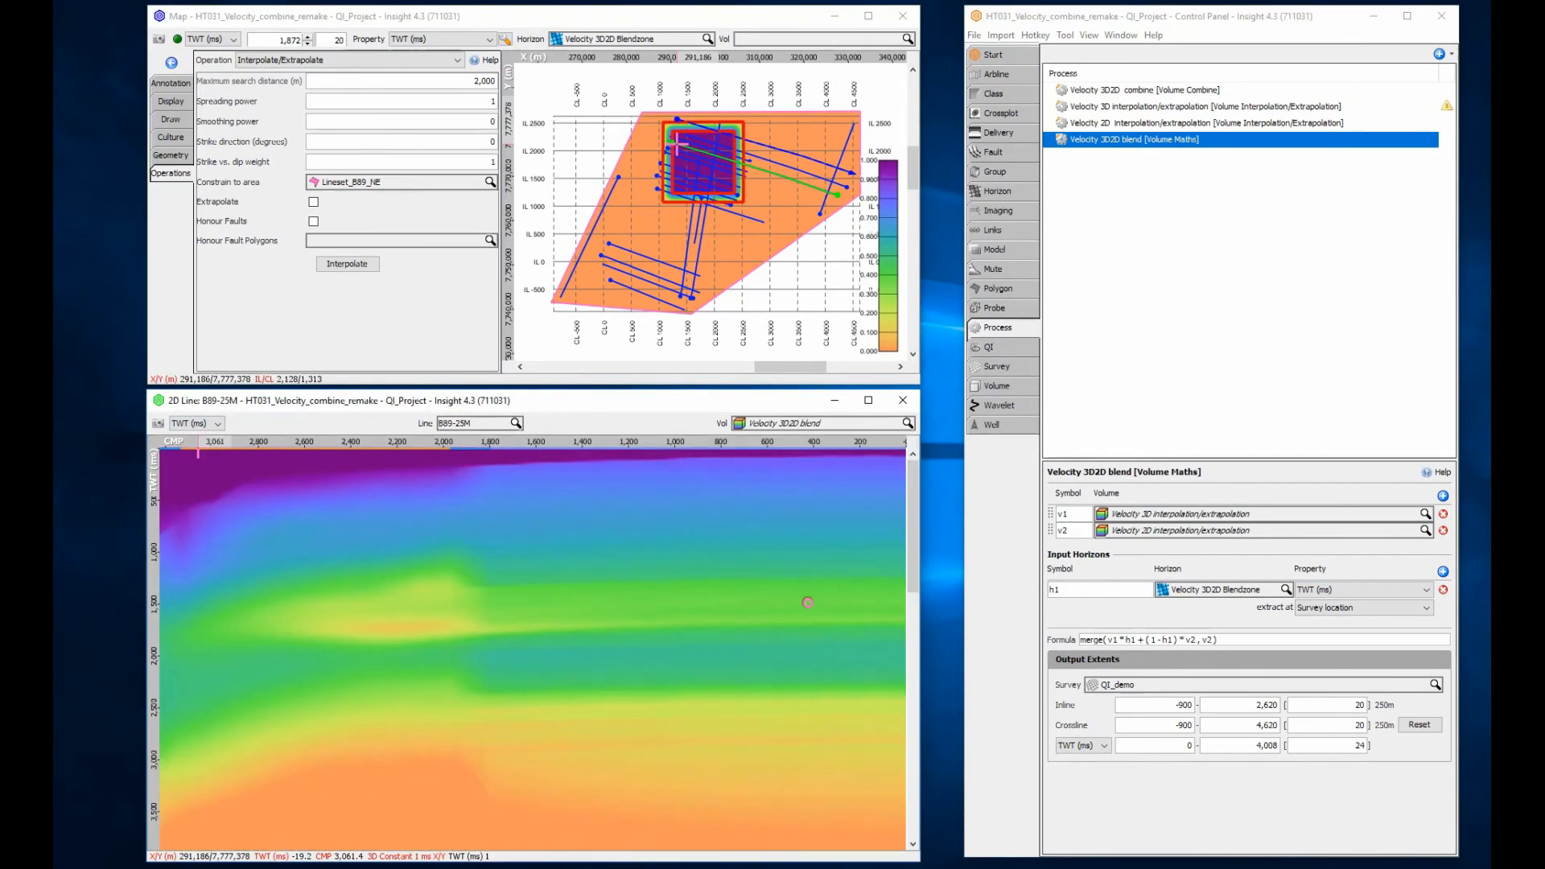